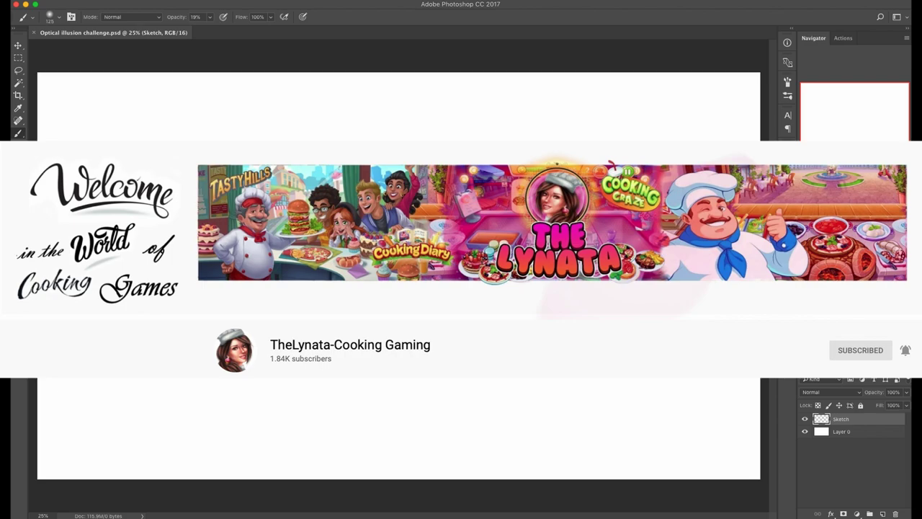
Examine the optical illusion references: the cat painting, the tree engraving at several magnifications, and BabyIllusion.jpg
{"action": "left_click_drag", "start_coordinate": [921, 22], "coordinate": [463, 44]}
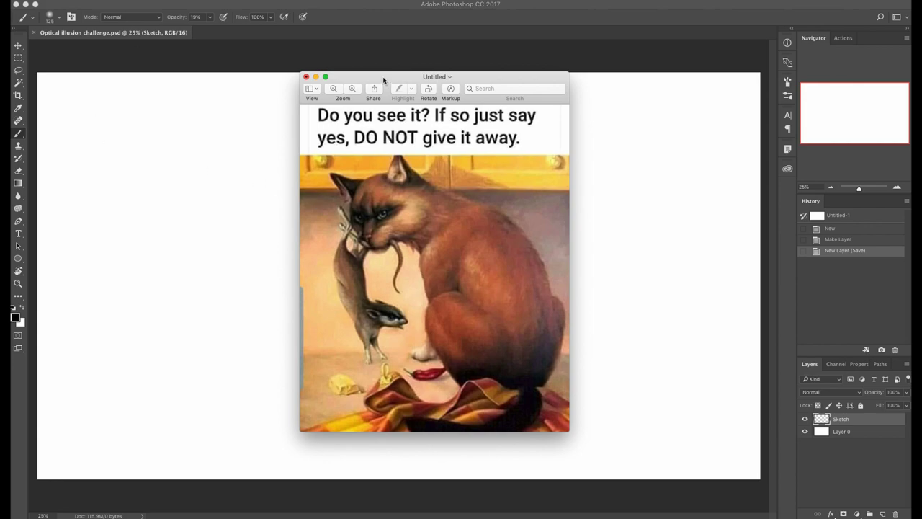
{"action": "left_click_drag", "start_coordinate": [384, 80], "coordinate": [473, 63]}
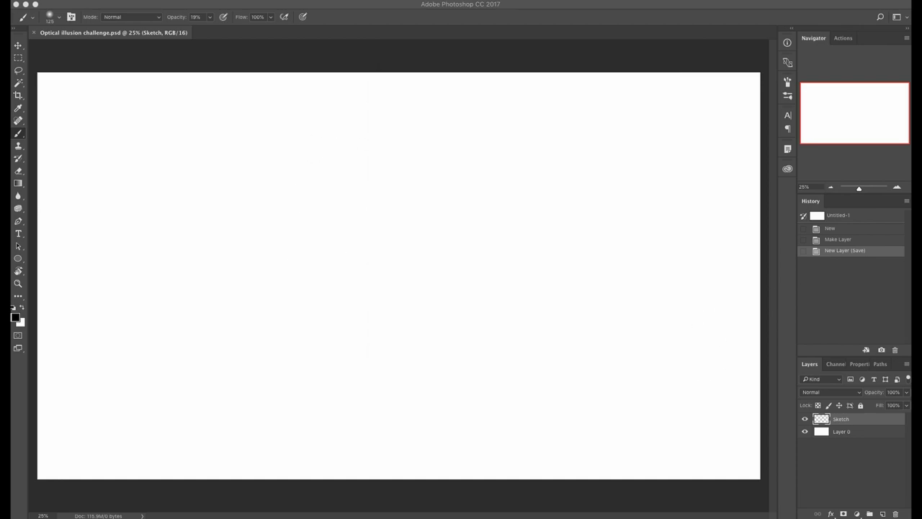
{"action": "left_click_drag", "start_coordinate": [911, 111], "coordinate": [479, 87]}
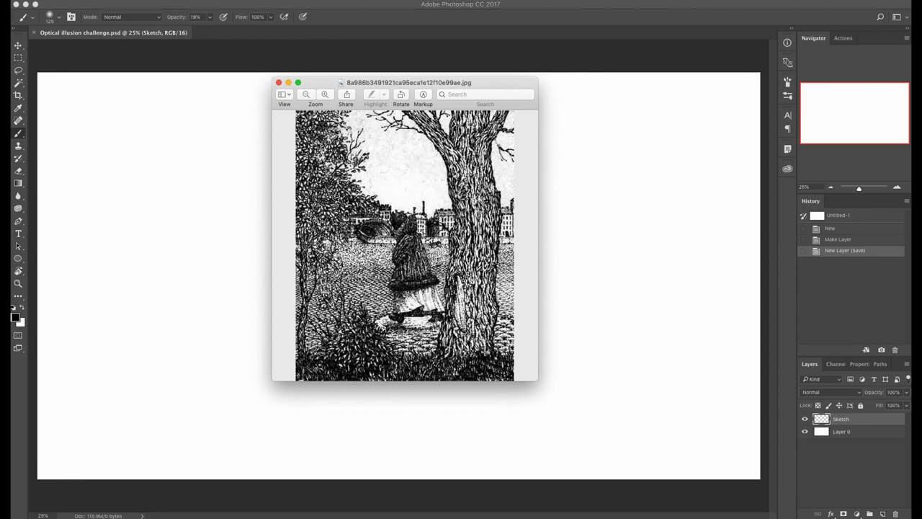
{"action": "key", "text": "super+minus"}
{"action": "key", "text": "super+minus"}
{"action": "key", "text": "super+minus"}
{"action": "key", "text": "super+minus"}
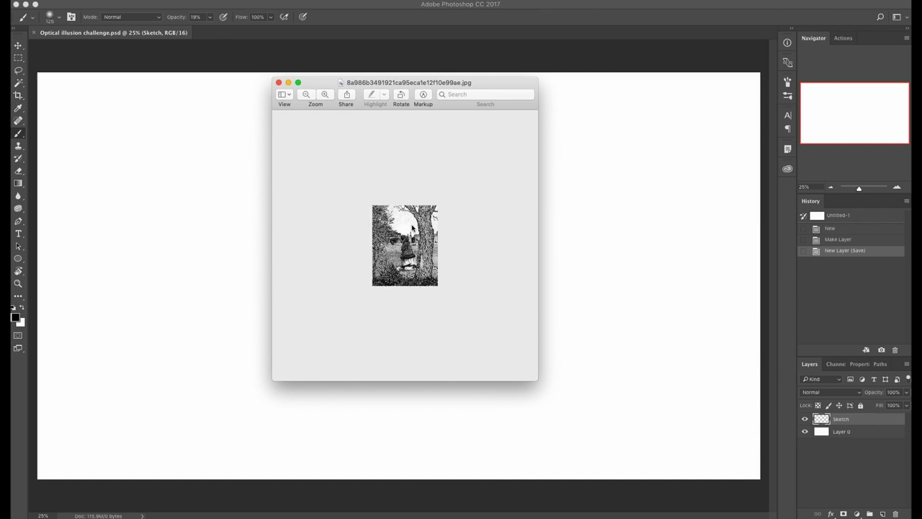
{"action": "scroll", "coordinate": [421, 246], "scroll_direction": "up", "scroll_amount": 5}
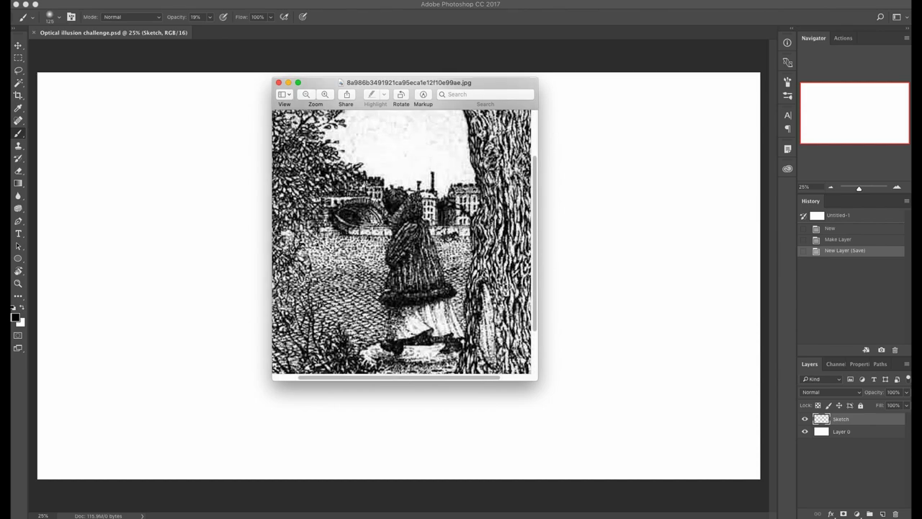
{"action": "left_click", "coordinate": [279, 83]}
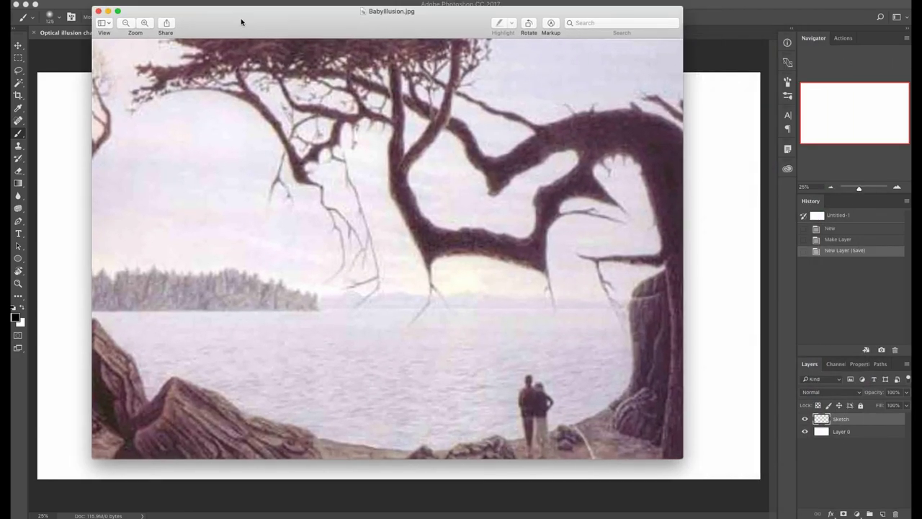
{"action": "left_click_drag", "start_coordinate": [241, 18], "coordinate": [317, 37]}
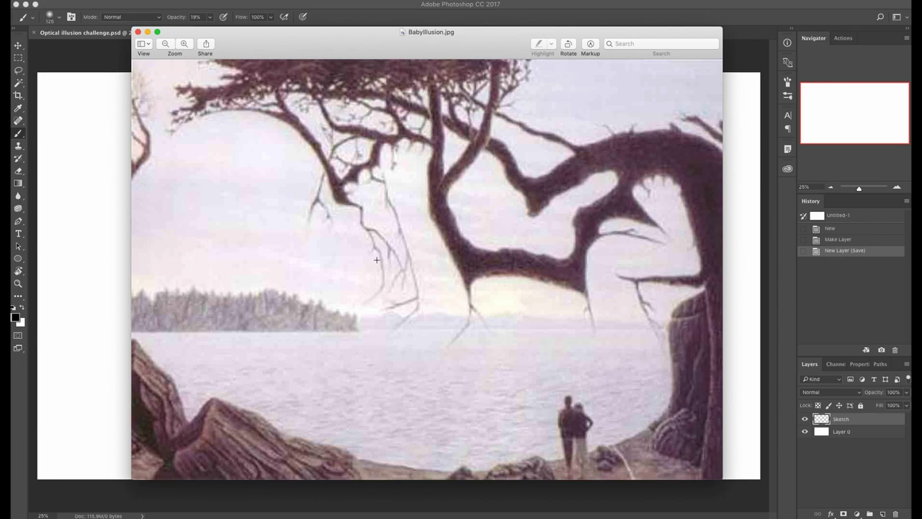
{"action": "double_click", "coordinate": [292, 34]}
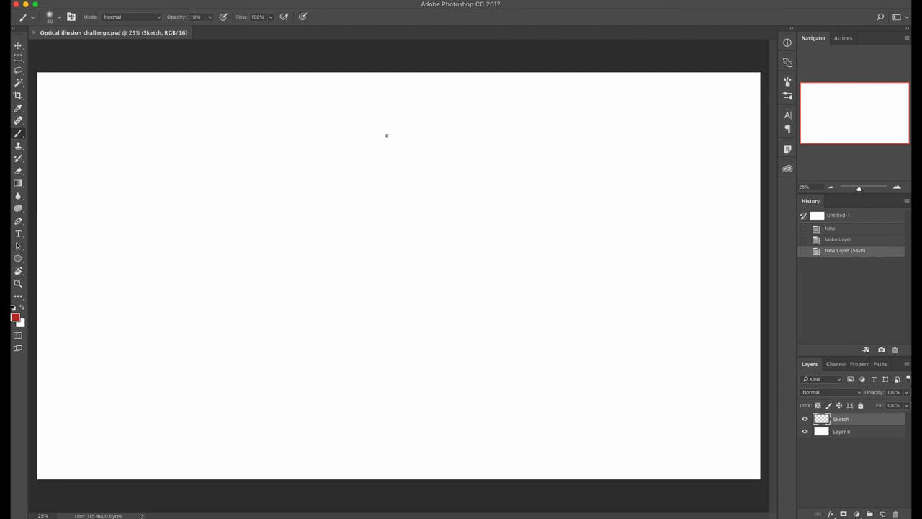
Set the brush opacity to 72% and sketch the outline of a cat's ears and head in red on the Sketch layer
{"action": "key", "text": "7"}
{"action": "key", "text": "2"}
{"action": "mouse_move", "coordinate": [447, 133]}
{"action": "left_mouse_down"}
{"action": "mouse_move", "coordinate": [435, 122]}
{"action": "mouse_move", "coordinate": [421, 232]}
{"action": "mouse_move", "coordinate": [437, 137]}
{"action": "left_mouse_up"}
{"action": "key", "text": "super+z"}
{"action": "right_click", "coordinate": [421, 154]}
{"action": "left_click", "coordinate": [490, 197]}
{"action": "key", "text": "super+z"}
{"action": "left_click_drag", "start_coordinate": [417, 105], "coordinate": [448, 132]}
{"action": "key", "text": "super+z"}
{"action": "left_click_drag", "start_coordinate": [393, 123], "coordinate": [410, 139]}
{"action": "left_click_drag", "start_coordinate": [482, 138], "coordinate": [514, 114]}
{"action": "left_click_drag", "start_coordinate": [389, 165], "coordinate": [408, 241]}
Lasso part of the cat's ear and head outline and adjust its placement with Free Transform
{"action": "key", "text": "l"}
{"action": "mouse_move", "coordinate": [432, 124]}
{"action": "left_mouse_down"}
{"action": "mouse_move", "coordinate": [429, 107]}
{"action": "mouse_move", "coordinate": [432, 124]}
{"action": "left_mouse_up"}
{"action": "key", "text": "super+t"}
{"action": "left_click_drag", "start_coordinate": [523, 137], "coordinate": [514, 130]}
{"action": "key", "text": "Return"}
Sketch the cat's neck and both sides of its seated body down to the paws
{"action": "key", "text": "b"}
{"action": "left_click_drag", "start_coordinate": [451, 216], "coordinate": [436, 219]}
{"action": "left_click_drag", "start_coordinate": [403, 260], "coordinate": [429, 435]}
{"action": "mouse_move", "coordinate": [492, 207]}
{"action": "left_mouse_down"}
{"action": "mouse_move", "coordinate": [511, 235]}
{"action": "mouse_move", "coordinate": [510, 432]}
{"action": "left_mouse_up"}
Clean up stray body lines with the Eraser and sketch the cat's forelegs and long tail curling in front of the paws
{"action": "key", "text": "e"}
{"action": "left_click_drag", "start_coordinate": [526, 252], "coordinate": [461, 333]}
{"action": "key", "text": "b"}
{"action": "left_click_drag", "start_coordinate": [456, 283], "coordinate": [454, 421]}
{"action": "key", "text": "e"}
{"action": "key", "text": "b"}
{"action": "left_click_drag", "start_coordinate": [364, 398], "coordinate": [530, 473]}
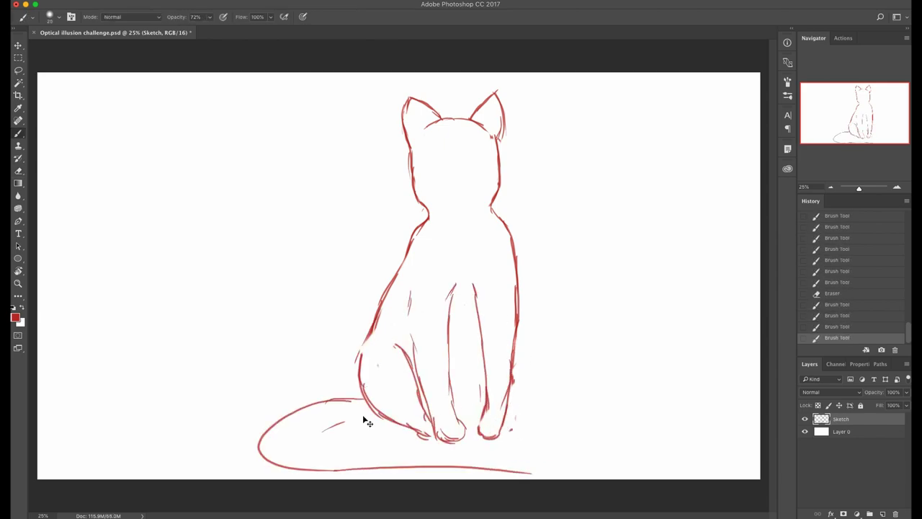
{"action": "left_click_drag", "start_coordinate": [294, 445], "coordinate": [461, 444]}
Lasso and slightly rotate the cat's head, and draw the eyes, nose, and collar with a round tag
{"action": "key", "text": "l"}
{"action": "left_click_drag", "start_coordinate": [425, 216], "coordinate": [432, 215]}
{"action": "key", "text": "super+t"}
{"action": "left_click_drag", "start_coordinate": [569, 209], "coordinate": [564, 229]}
{"action": "key", "text": "Return"}
{"action": "mouse_move", "coordinate": [452, 180]}
{"action": "left_mouse_down"}
{"action": "mouse_move", "coordinate": [468, 180]}
{"action": "mouse_move", "coordinate": [437, 163]}
{"action": "left_mouse_up"}
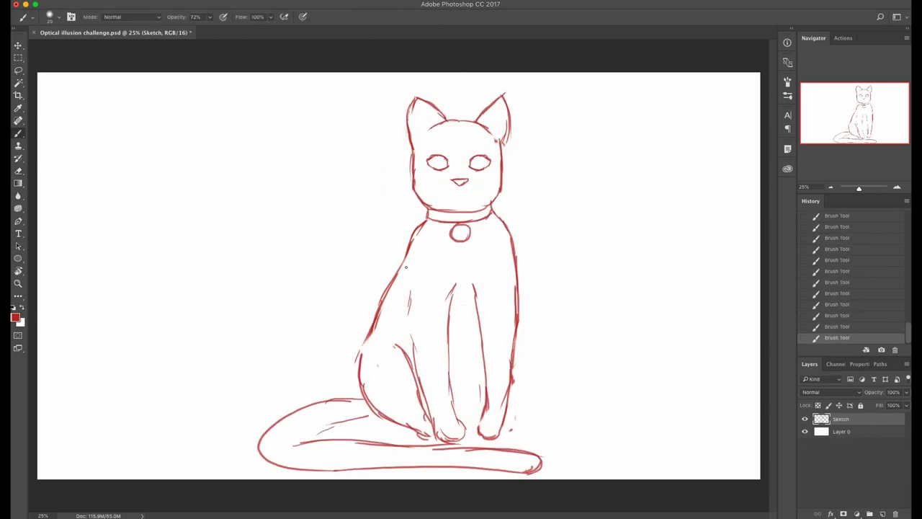
Scale the whole cat sketch down slightly and move it up so space remains below the tail
{"action": "key", "text": "super+t"}
{"action": "left_click_drag", "start_coordinate": [543, 474], "coordinate": [535, 463]}
{"action": "left_click_drag", "start_coordinate": [516, 374], "coordinate": [518, 368]}
{"action": "key", "text": "Return"}
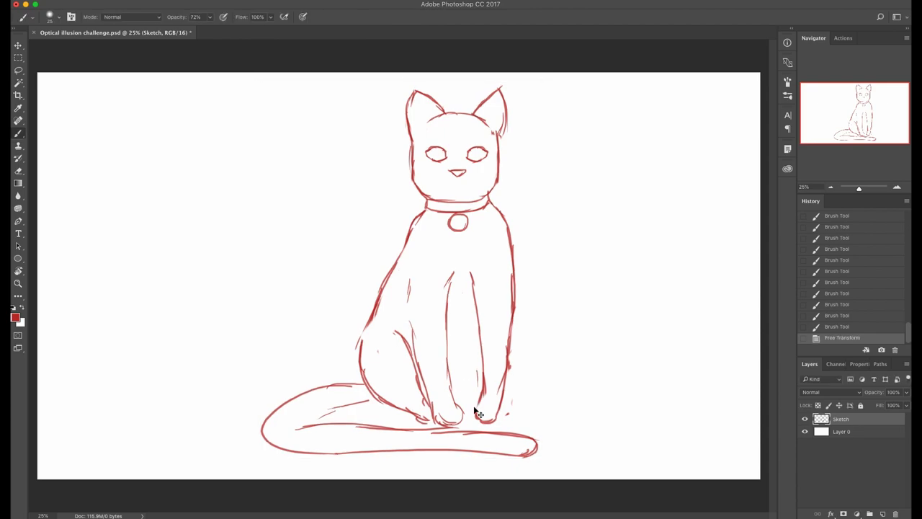
Touch up the paw and leg lines, and lasso and warp the cat's left foreleg toward the other leg
{"action": "left_click_drag", "start_coordinate": [461, 409], "coordinate": [471, 406]}
{"action": "mouse_move", "coordinate": [510, 355]}
{"action": "left_mouse_down"}
{"action": "mouse_move", "coordinate": [467, 396]}
{"action": "mouse_move", "coordinate": [458, 427]}
{"action": "mouse_move", "coordinate": [441, 428]}
{"action": "mouse_move", "coordinate": [404, 330]}
{"action": "mouse_move", "coordinate": [404, 290]}
{"action": "left_mouse_up"}
{"action": "key", "text": "l"}
{"action": "left_click_drag", "start_coordinate": [404, 290], "coordinate": [432, 256]}
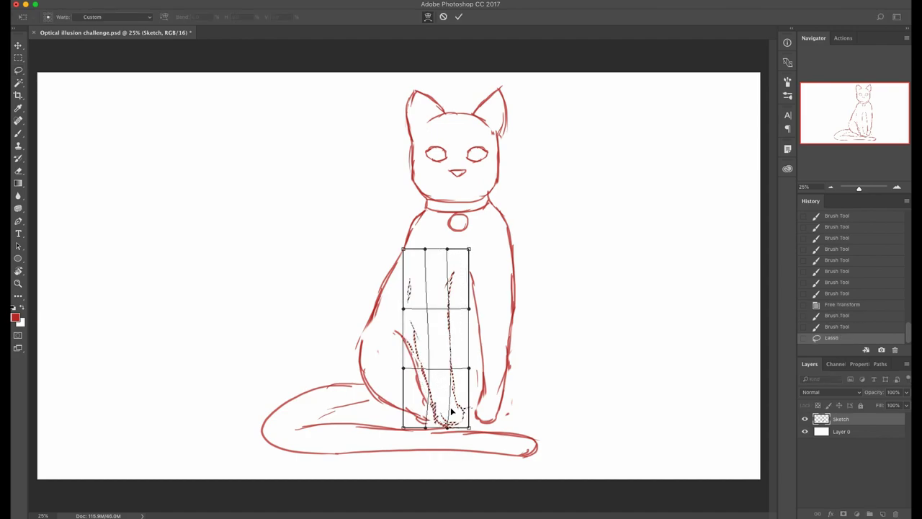
{"action": "left_click_drag", "start_coordinate": [451, 410], "coordinate": [459, 413]}
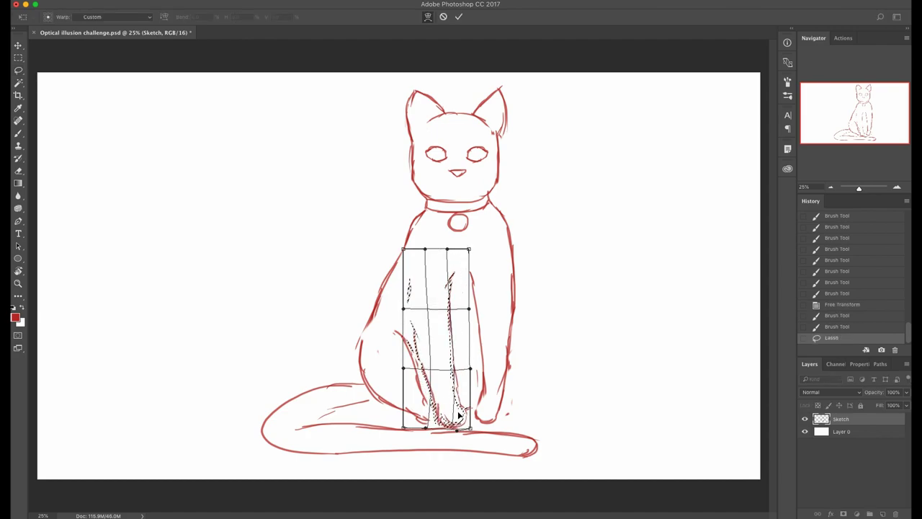
{"action": "left_click_drag", "start_coordinate": [424, 290], "coordinate": [422, 281]}
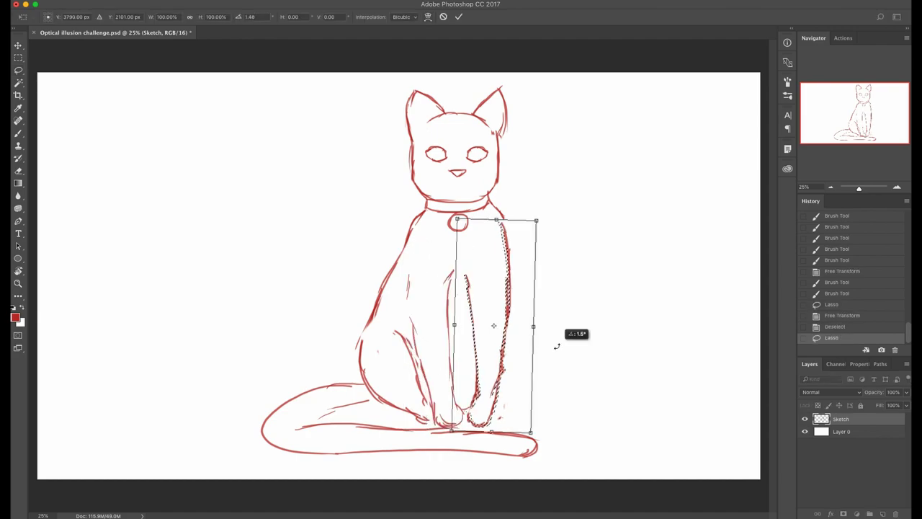
Rotate the selected right foreleg by about 2.1° and redraw the tail's inner curve
{"action": "left_click_drag", "start_coordinate": [555, 339], "coordinate": [556, 341]}
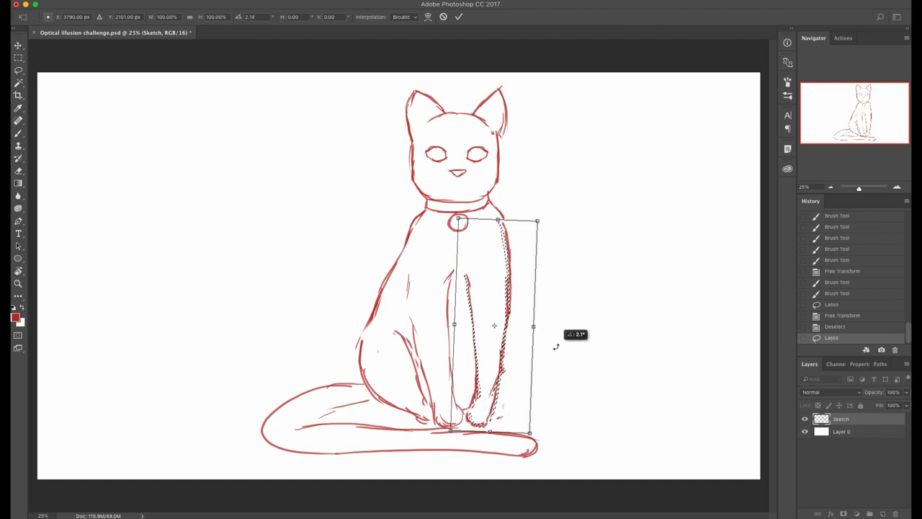
{"action": "key", "text": "Return"}
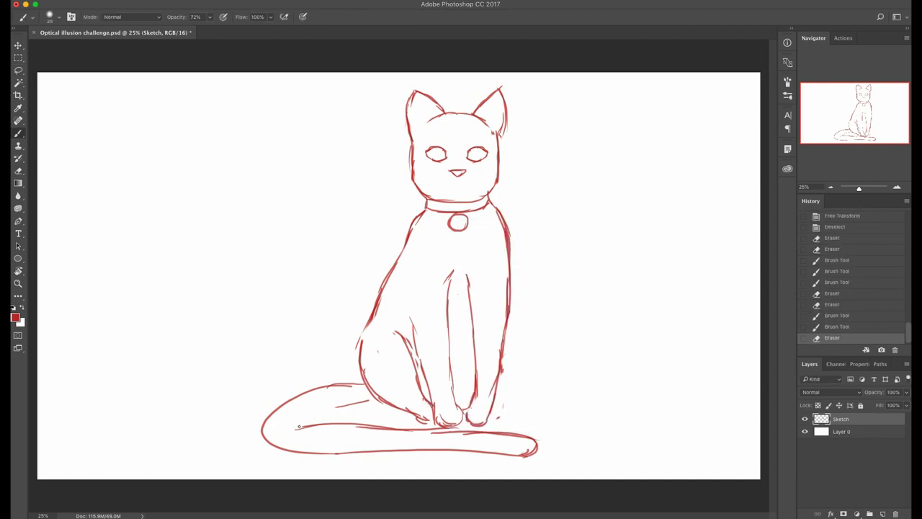
{"action": "mouse_move", "coordinate": [299, 425]}
{"action": "left_mouse_down"}
{"action": "mouse_move", "coordinate": [344, 409]}
{"action": "mouse_move", "coordinate": [311, 413]}
{"action": "mouse_move", "coordinate": [367, 400]}
{"action": "left_mouse_up"}
Duplicate the Sketch layer and move the copy below Layer 0 as a hidden backup
{"action": "key", "text": "ctrl+j"}
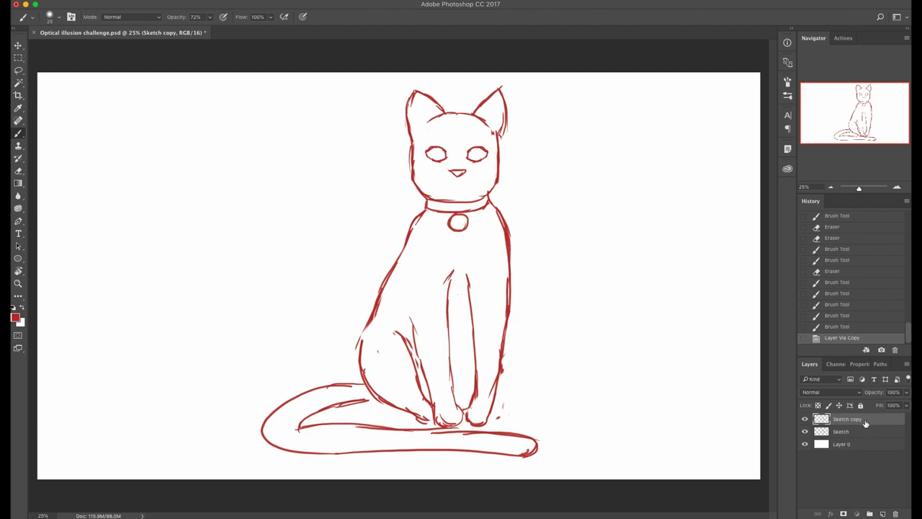
{"action": "left_click_drag", "start_coordinate": [864, 422], "coordinate": [841, 448]}
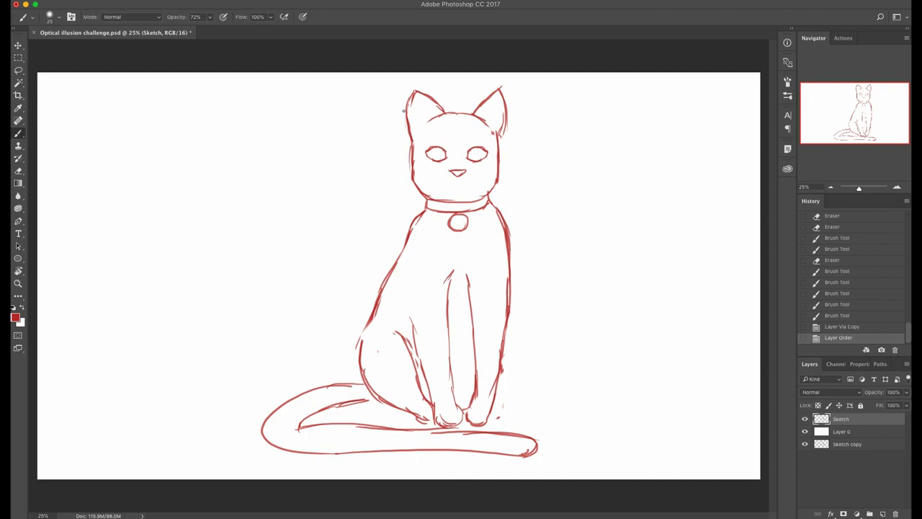
Thicken the cat's right contour from the ear down to the paw and along the tail's upper edge
{"action": "mouse_move", "coordinate": [501, 88]}
{"action": "left_mouse_down"}
{"action": "mouse_move", "coordinate": [500, 168]}
{"action": "mouse_move", "coordinate": [507, 268]}
{"action": "left_mouse_up"}
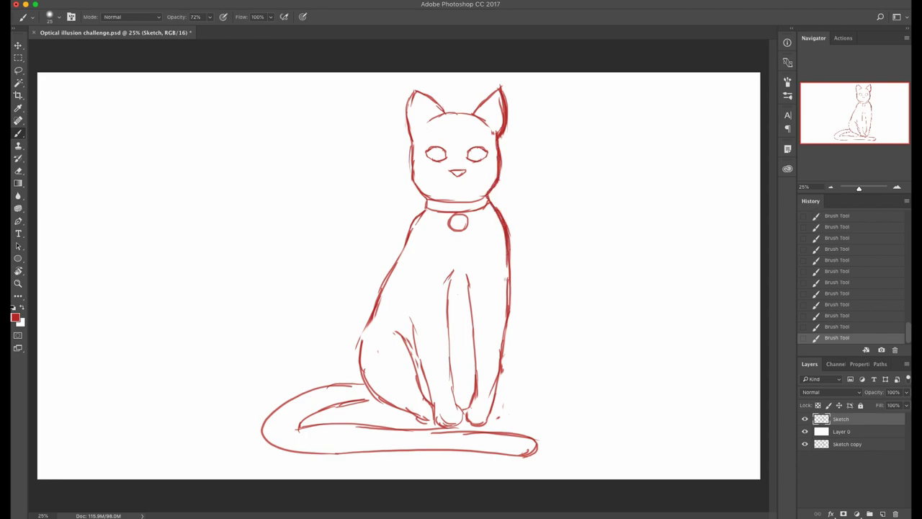
{"action": "left_click_drag", "start_coordinate": [505, 231], "coordinate": [510, 282]}
{"action": "left_click_drag", "start_coordinate": [509, 246], "coordinate": [496, 402]}
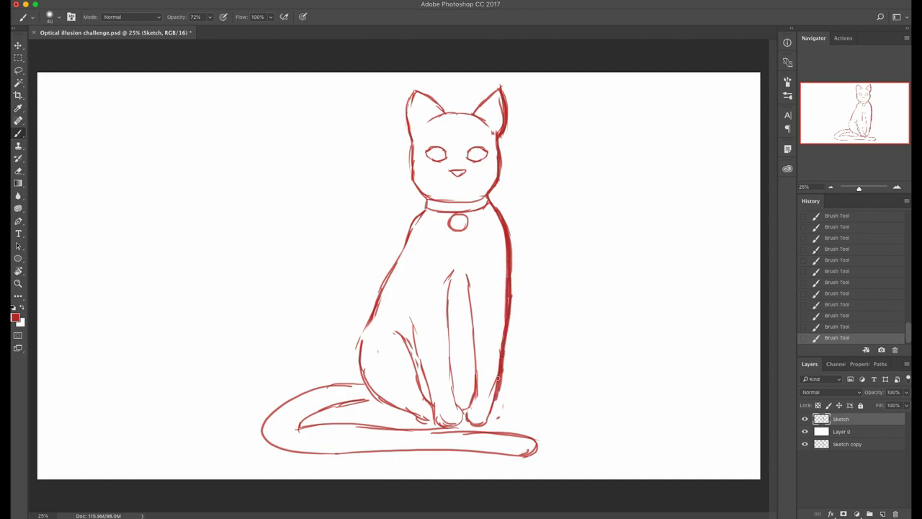
{"action": "mouse_move", "coordinate": [500, 370]}
{"action": "left_mouse_down"}
{"action": "mouse_move", "coordinate": [484, 425]}
{"action": "mouse_move", "coordinate": [491, 422]}
{"action": "mouse_move", "coordinate": [448, 431]}
{"action": "mouse_move", "coordinate": [523, 437]}
{"action": "mouse_move", "coordinate": [494, 398]}
{"action": "left_mouse_up"}
{"action": "left_click_drag", "start_coordinate": [476, 430], "coordinate": [541, 432]}
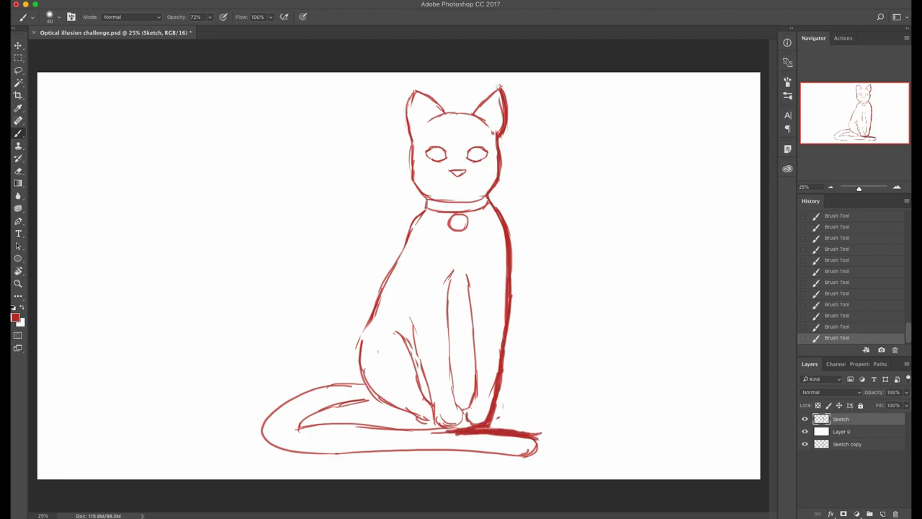
Draw a forked tree trunk with a flared root to the right of the cat, and connect its base to the tail
{"action": "mouse_move", "coordinate": [476, 109]}
{"action": "left_mouse_down"}
{"action": "mouse_move", "coordinate": [497, 90]}
{"action": "mouse_move", "coordinate": [484, 78]}
{"action": "mouse_move", "coordinate": [499, 87]}
{"action": "mouse_move", "coordinate": [483, 71]}
{"action": "mouse_move", "coordinate": [528, 100]}
{"action": "mouse_move", "coordinate": [505, 71]}
{"action": "mouse_move", "coordinate": [520, 117]}
{"action": "left_mouse_up"}
{"action": "key", "text": "e"}
{"action": "key", "text": "b"}
{"action": "mouse_move", "coordinate": [508, 72]}
{"action": "left_mouse_down"}
{"action": "mouse_move", "coordinate": [526, 128]}
{"action": "mouse_move", "coordinate": [524, 107]}
{"action": "mouse_move", "coordinate": [518, 141]}
{"action": "mouse_move", "coordinate": [601, 104]}
{"action": "mouse_move", "coordinate": [612, 70]}
{"action": "mouse_move", "coordinate": [609, 106]}
{"action": "mouse_move", "coordinate": [623, 90]}
{"action": "mouse_move", "coordinate": [617, 116]}
{"action": "mouse_move", "coordinate": [557, 176]}
{"action": "mouse_move", "coordinate": [569, 325]}
{"action": "left_mouse_up"}
{"action": "left_click_drag", "start_coordinate": [565, 272], "coordinate": [578, 364]}
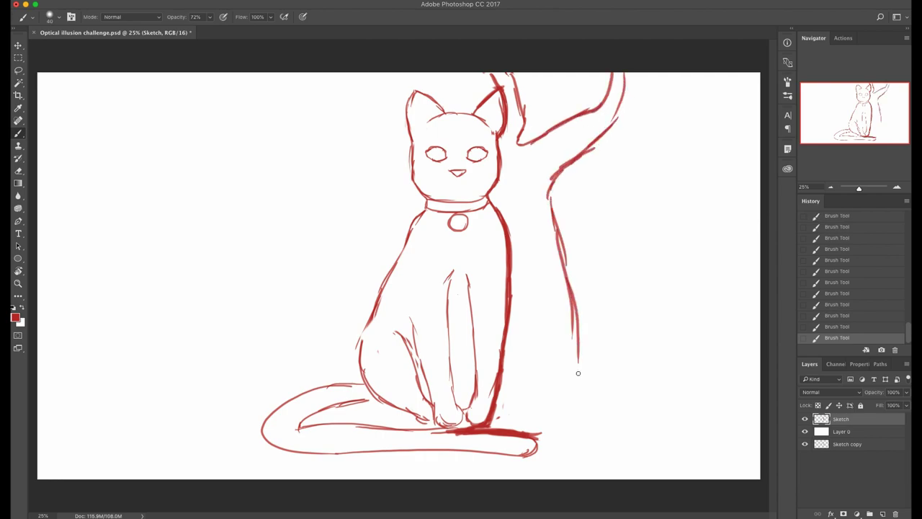
{"action": "mouse_move", "coordinate": [574, 328]}
{"action": "left_mouse_down"}
{"action": "mouse_move", "coordinate": [612, 435]}
{"action": "mouse_move", "coordinate": [630, 455]}
{"action": "mouse_move", "coordinate": [606, 434]}
{"action": "mouse_move", "coordinate": [632, 454]}
{"action": "left_mouse_up"}
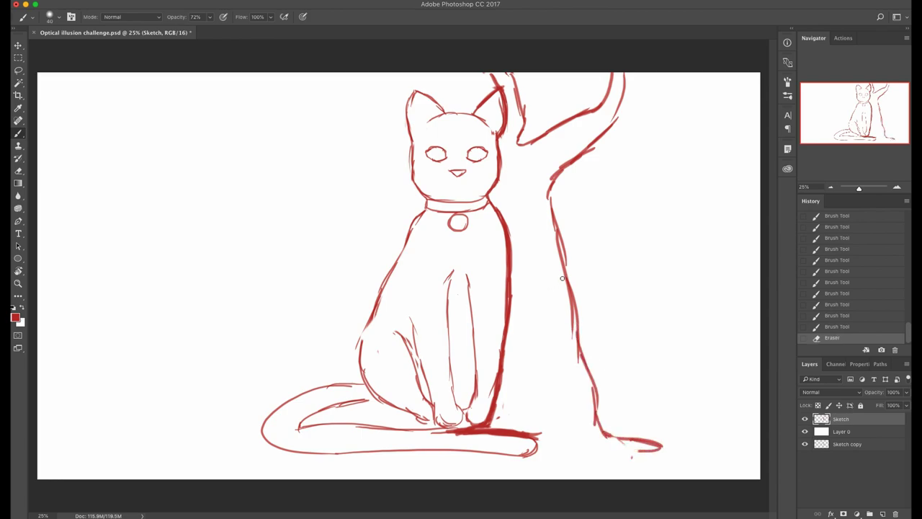
{"action": "left_click_drag", "start_coordinate": [539, 438], "coordinate": [614, 437]}
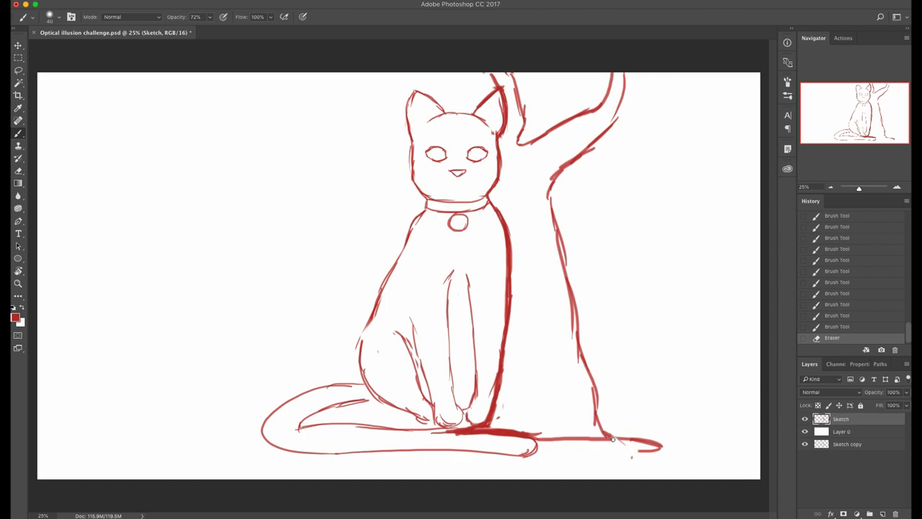
Test the right tree outline with a Magic Wand selection and close the gaps in its upper branches with brush strokes
{"action": "key", "text": "w"}
{"action": "left_click", "coordinate": [566, 341]}
{"action": "key", "text": "super+d"}
{"action": "key", "text": "b"}
{"action": "left_click_drag", "start_coordinate": [616, 112], "coordinate": [605, 134]}
{"action": "left_click_drag", "start_coordinate": [489, 73], "coordinate": [497, 80]}
Try filling the right tree shape with red, and revert it to plain line art without a selection
{"action": "key", "text": "w"}
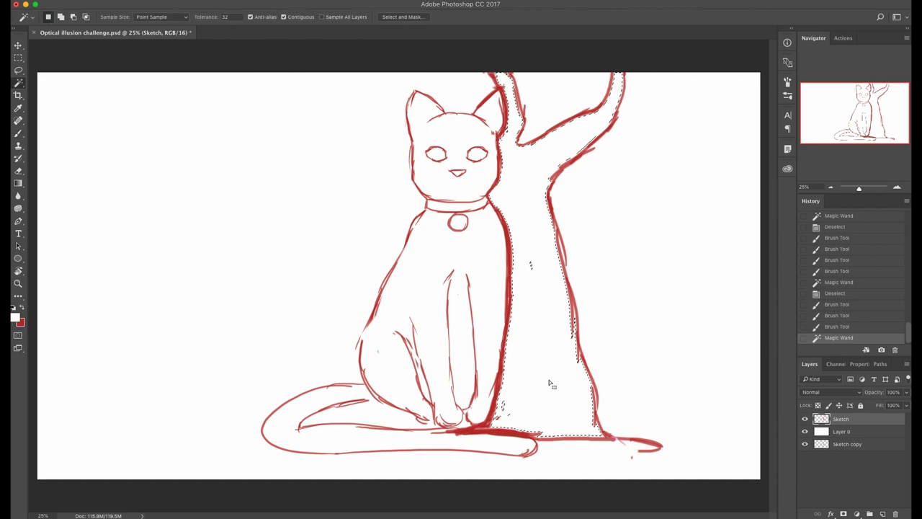
{"action": "key", "text": "super+BackSpace"}
{"action": "key", "text": "x"}
{"action": "key", "text": "ctrl+d"}
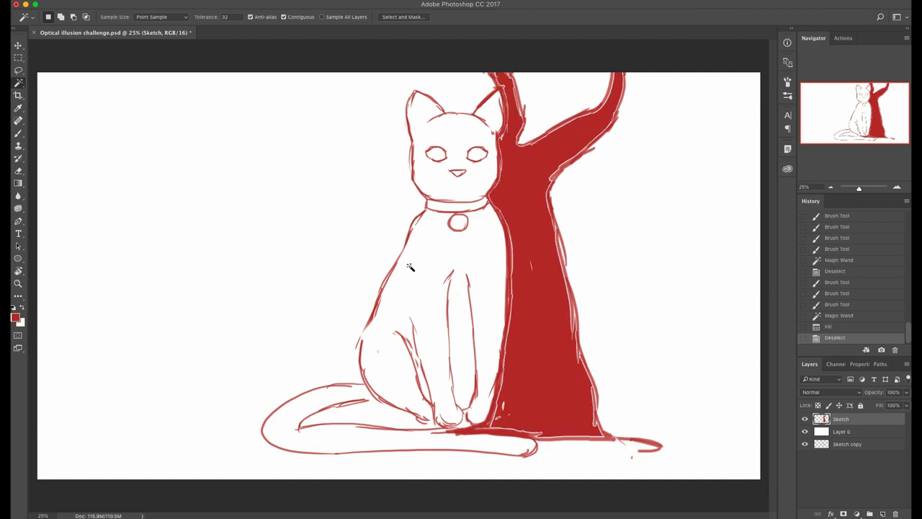
{"action": "left_click", "coordinate": [838, 315]}
{"action": "key", "text": "ctrl+d"}
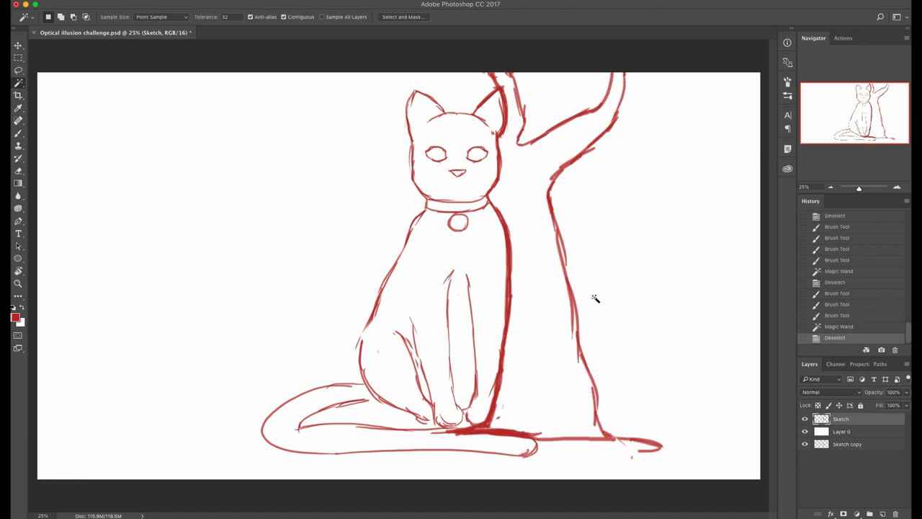
Thicken the cat's left contour from the ear to the haunch and around the gap inside the tail, extending a line above the ear
{"action": "key", "text": "b"}
{"action": "left_click_drag", "start_coordinate": [406, 108], "coordinate": [414, 90]}
{"action": "mouse_move", "coordinate": [410, 98]}
{"action": "left_mouse_down"}
{"action": "mouse_move", "coordinate": [414, 88]}
{"action": "mouse_move", "coordinate": [437, 101]}
{"action": "left_mouse_up"}
{"action": "mouse_move", "coordinate": [412, 88]}
{"action": "left_mouse_down"}
{"action": "mouse_move", "coordinate": [438, 103]}
{"action": "mouse_move", "coordinate": [409, 94]}
{"action": "mouse_move", "coordinate": [412, 186]}
{"action": "left_mouse_up"}
{"action": "mouse_move", "coordinate": [412, 154]}
{"action": "left_mouse_down"}
{"action": "mouse_move", "coordinate": [427, 211]}
{"action": "mouse_move", "coordinate": [422, 424]}
{"action": "mouse_move", "coordinate": [431, 426]}
{"action": "left_mouse_up"}
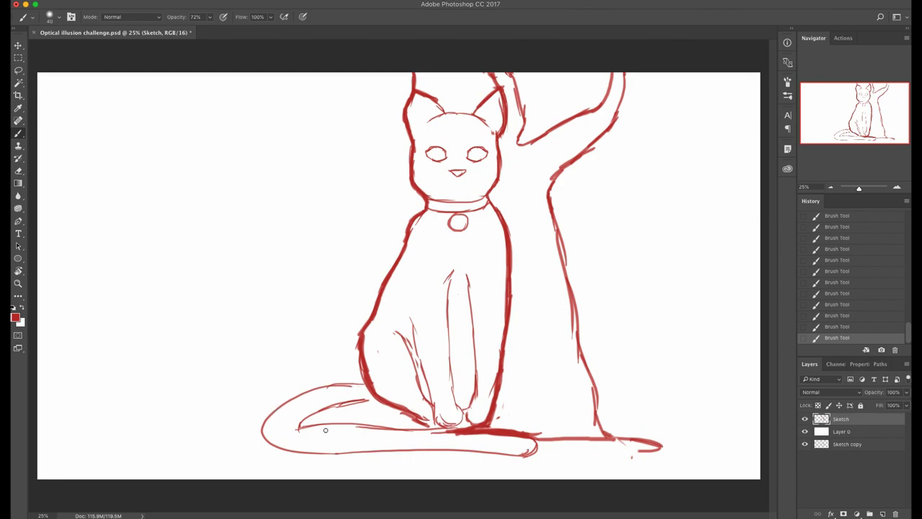
{"action": "mouse_move", "coordinate": [414, 420]}
{"action": "left_mouse_down"}
{"action": "mouse_move", "coordinate": [297, 428]}
{"action": "mouse_move", "coordinate": [310, 417]}
{"action": "left_mouse_up"}
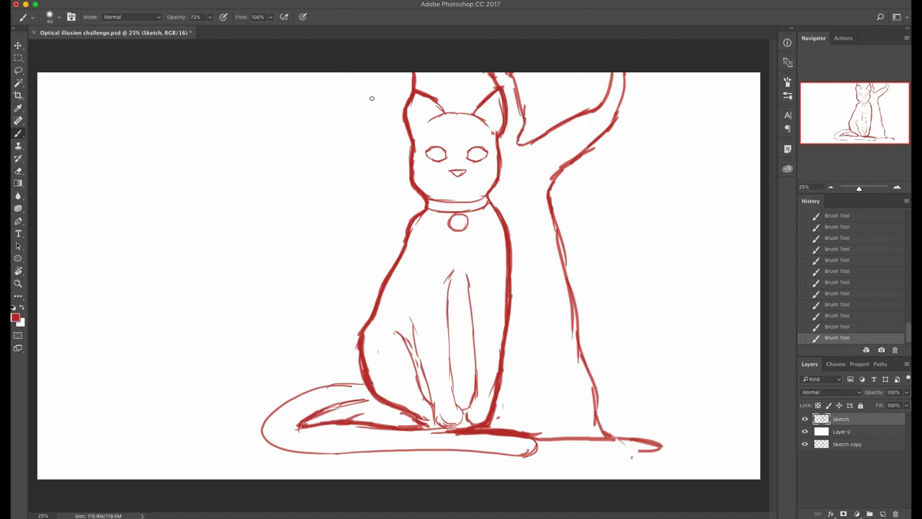
Draw the left tree's branches reaching outward beside the cat's head, with a pointed gap between them
{"action": "mouse_move", "coordinate": [387, 75]}
{"action": "left_mouse_down"}
{"action": "mouse_move", "coordinate": [386, 98]}
{"action": "mouse_move", "coordinate": [370, 117]}
{"action": "mouse_move", "coordinate": [376, 170]}
{"action": "mouse_move", "coordinate": [286, 139]}
{"action": "left_mouse_up"}
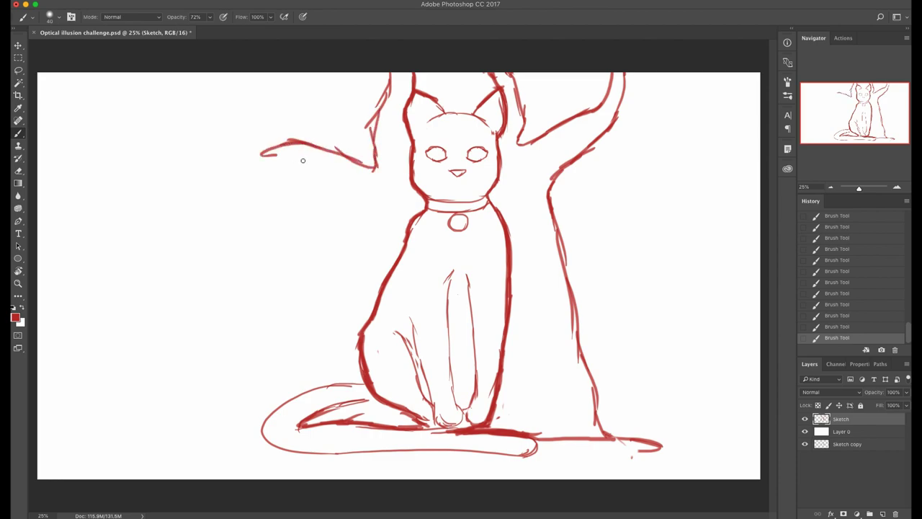
{"action": "mouse_move", "coordinate": [276, 155]}
{"action": "left_mouse_down"}
{"action": "mouse_move", "coordinate": [355, 189]}
{"action": "mouse_move", "coordinate": [351, 256]}
{"action": "left_mouse_up"}
{"action": "mouse_move", "coordinate": [351, 256]}
{"action": "left_mouse_down"}
{"action": "mouse_move", "coordinate": [304, 203]}
{"action": "mouse_move", "coordinate": [257, 173]}
{"action": "mouse_move", "coordinate": [244, 135]}
{"action": "mouse_move", "coordinate": [249, 165]}
{"action": "mouse_move", "coordinate": [281, 217]}
{"action": "left_mouse_up"}
{"action": "mouse_move", "coordinate": [254, 175]}
{"action": "left_mouse_down"}
{"action": "mouse_move", "coordinate": [323, 247]}
{"action": "mouse_move", "coordinate": [333, 309]}
{"action": "left_mouse_up"}
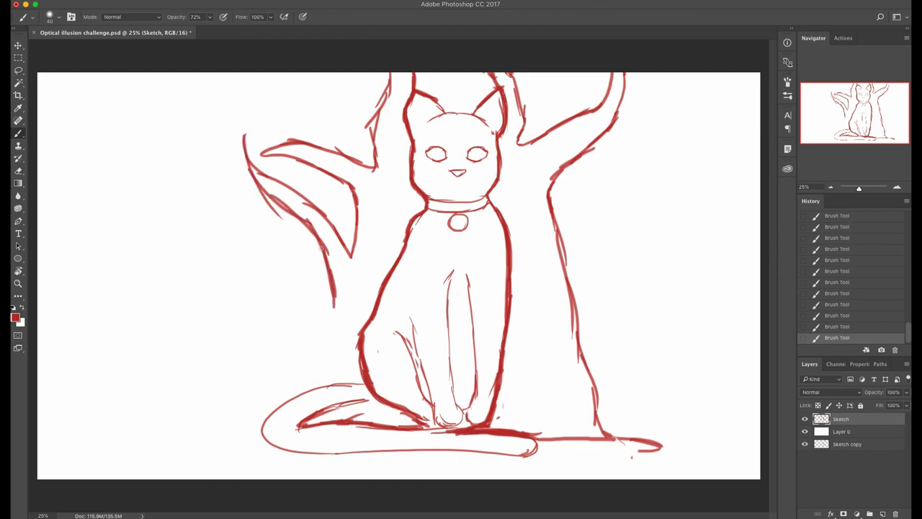
Draw the left tree's outer trunk edge down to the ground and erase the stray line below the branch
{"action": "left_click_drag", "start_coordinate": [317, 238], "coordinate": [286, 339]}
{"action": "left_click_drag", "start_coordinate": [301, 314], "coordinate": [255, 396]}
{"action": "left_click_drag", "start_coordinate": [276, 341], "coordinate": [253, 385]}
{"action": "mouse_move", "coordinate": [257, 368]}
{"action": "left_mouse_down"}
{"action": "mouse_move", "coordinate": [239, 388]}
{"action": "mouse_move", "coordinate": [237, 428]}
{"action": "left_mouse_up"}
{"action": "left_click_drag", "start_coordinate": [243, 383], "coordinate": [240, 436]}
{"action": "key", "text": "e"}
{"action": "mouse_move", "coordinate": [320, 292]}
{"action": "left_mouse_down"}
{"action": "mouse_move", "coordinate": [326, 273]}
{"action": "mouse_move", "coordinate": [343, 270]}
{"action": "left_mouse_up"}
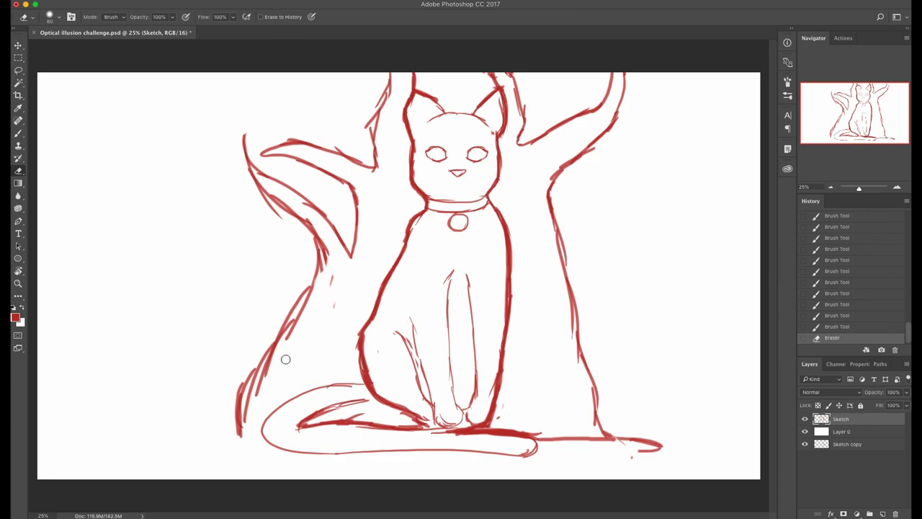
Erase the left trunk's lower edge and redraw it as a smoother curve flaring out toward the ground
{"action": "left_click_drag", "start_coordinate": [305, 304], "coordinate": [250, 403]}
{"action": "key", "text": "b"}
{"action": "mouse_move", "coordinate": [321, 263]}
{"action": "left_mouse_down"}
{"action": "mouse_move", "coordinate": [256, 343]}
{"action": "mouse_move", "coordinate": [234, 388]}
{"action": "left_mouse_up"}
{"action": "mouse_move", "coordinate": [238, 367]}
{"action": "left_mouse_down"}
{"action": "mouse_move", "coordinate": [232, 424]}
{"action": "mouse_move", "coordinate": [247, 376]}
{"action": "mouse_move", "coordinate": [244, 407]}
{"action": "left_mouse_up"}
{"action": "key", "text": "e"}
{"action": "left_click_drag", "start_coordinate": [337, 274], "coordinate": [331, 286]}
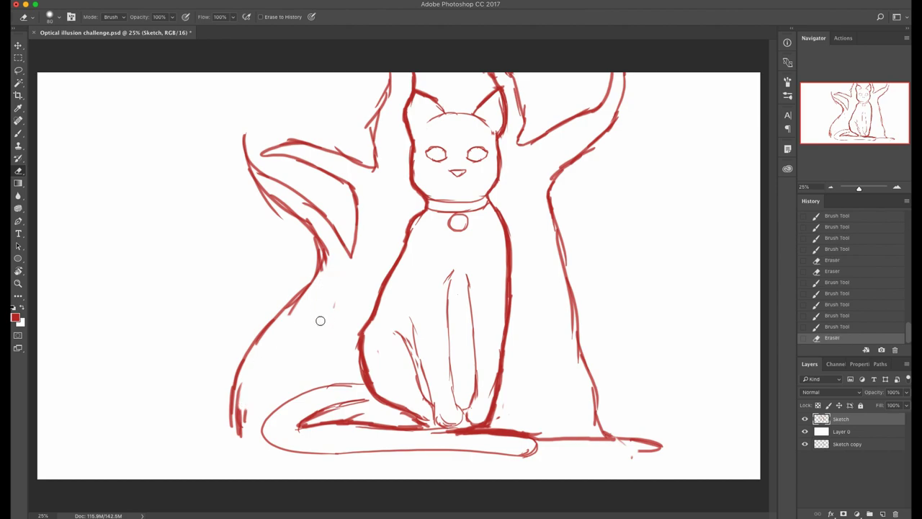
Erase the gap between the left tree's branches and redraw it wider toward the trunk, adding a branch reaching up off the canvas
{"action": "key", "text": "b"}
{"action": "mouse_move", "coordinate": [243, 128]}
{"action": "left_mouse_down"}
{"action": "mouse_move", "coordinate": [258, 179]}
{"action": "mouse_move", "coordinate": [298, 207]}
{"action": "left_mouse_up"}
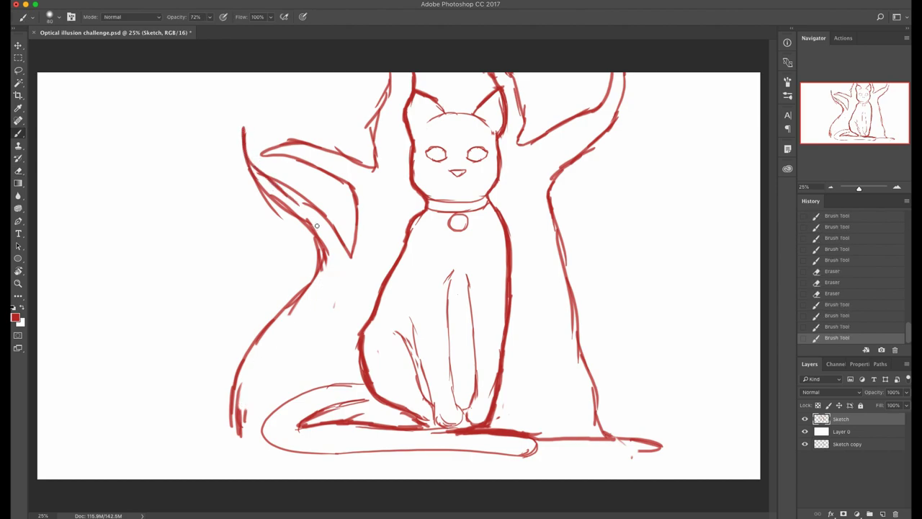
{"action": "key", "text": "e"}
{"action": "mouse_move", "coordinate": [267, 150]}
{"action": "left_mouse_down"}
{"action": "mouse_move", "coordinate": [334, 152]}
{"action": "mouse_move", "coordinate": [337, 173]}
{"action": "left_mouse_up"}
{"action": "left_click_drag", "start_coordinate": [371, 198], "coordinate": [350, 256]}
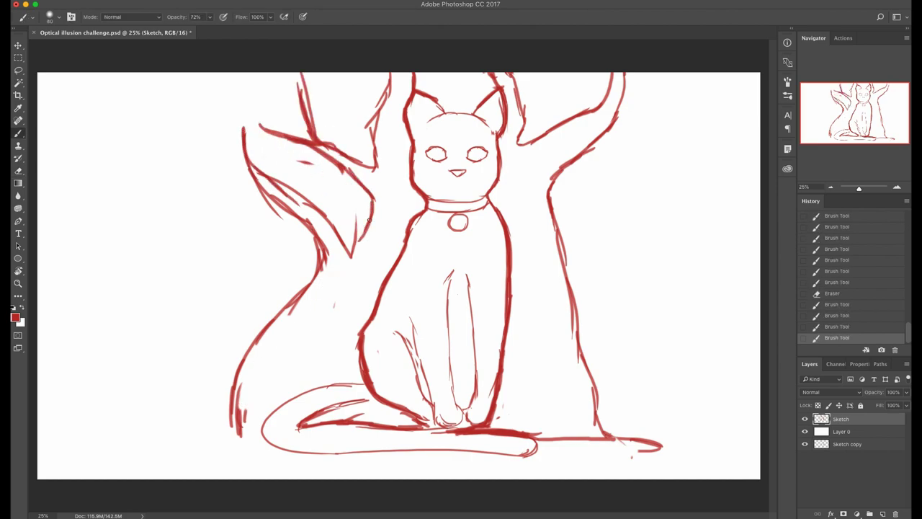
{"action": "key", "text": "e"}
{"action": "mouse_move", "coordinate": [365, 234]}
{"action": "left_mouse_down"}
{"action": "mouse_move", "coordinate": [351, 254]}
{"action": "mouse_move", "coordinate": [355, 208]}
{"action": "left_mouse_up"}
{"action": "key", "text": "b"}
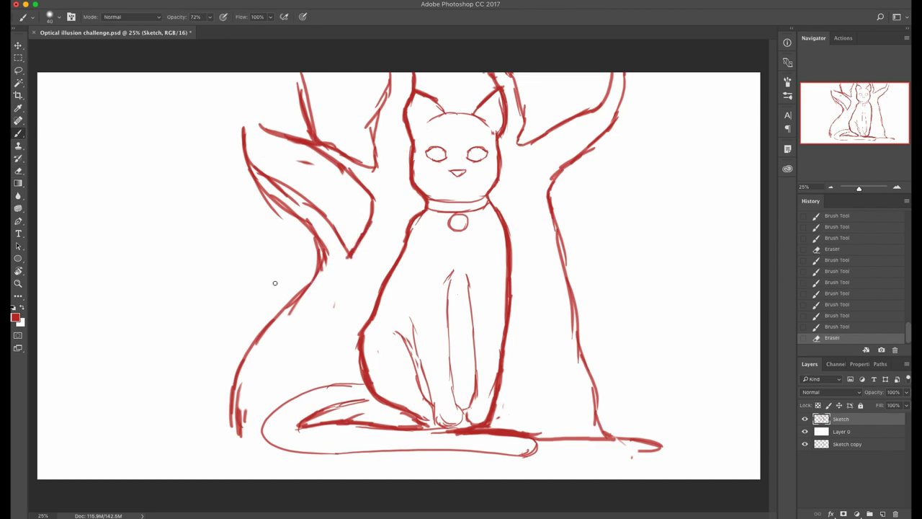
Draw a side branch curving outward from the left tree's outer branch, erasing and redrawing its strokes to form a fork
{"action": "mouse_move", "coordinate": [258, 189]}
{"action": "left_mouse_down"}
{"action": "mouse_move", "coordinate": [244, 181]}
{"action": "mouse_move", "coordinate": [216, 188]}
{"action": "left_mouse_up"}
{"action": "key", "text": "super+z"}
{"action": "mouse_move", "coordinate": [234, 188]}
{"action": "left_mouse_down"}
{"action": "mouse_move", "coordinate": [204, 193]}
{"action": "mouse_move", "coordinate": [233, 186]}
{"action": "mouse_move", "coordinate": [275, 198]}
{"action": "left_mouse_up"}
{"action": "key", "text": "e"}
{"action": "key", "text": "b"}
{"action": "left_click_drag", "start_coordinate": [204, 193], "coordinate": [293, 214]}
{"action": "key", "text": "e"}
{"action": "left_click_drag", "start_coordinate": [261, 198], "coordinate": [290, 207]}
{"action": "key", "text": "b"}
{"action": "left_click_drag", "start_coordinate": [253, 176], "coordinate": [270, 196]}
{"action": "left_click_drag", "start_coordinate": [263, 192], "coordinate": [220, 188]}
Erase the doubled lines along the left tree's outer branch and redraw its upper edge toward the fork
{"action": "key", "text": "e"}
{"action": "left_click_drag", "start_coordinate": [268, 210], "coordinate": [292, 213]}
{"action": "key", "text": "b"}
{"action": "key", "text": "e"}
{"action": "left_click_drag", "start_coordinate": [279, 184], "coordinate": [315, 208]}
{"action": "key", "text": "b"}
{"action": "left_click_drag", "start_coordinate": [298, 202], "coordinate": [333, 222]}
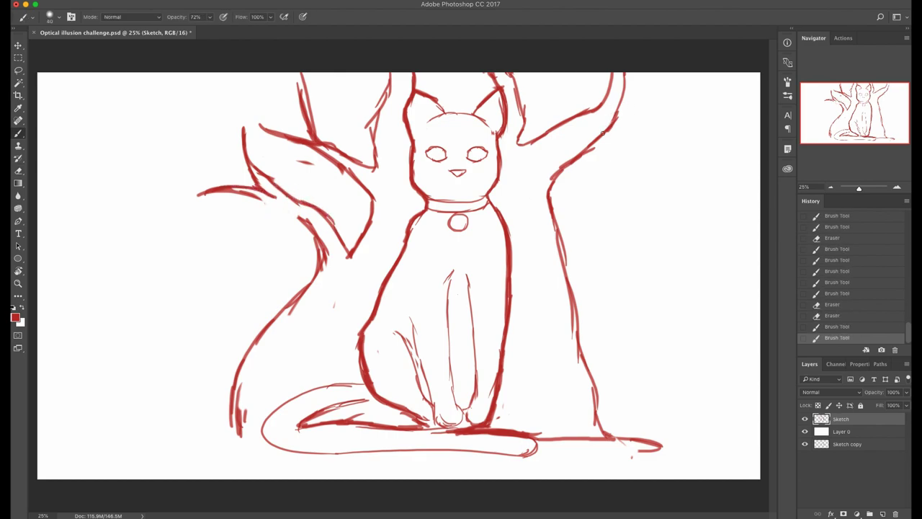
Erase the right branch's outer edge and redraw it as a long forked branch arching outward with a drooping tip
{"action": "key", "text": "e"}
{"action": "left_click_drag", "start_coordinate": [614, 115], "coordinate": [586, 150]}
{"action": "left_click_drag", "start_coordinate": [589, 148], "coordinate": [619, 132]}
{"action": "key", "text": "b"}
{"action": "left_click_drag", "start_coordinate": [571, 163], "coordinate": [671, 117]}
{"action": "mouse_move", "coordinate": [660, 118]}
{"action": "left_mouse_down"}
{"action": "mouse_move", "coordinate": [685, 117]}
{"action": "mouse_move", "coordinate": [713, 149]}
{"action": "left_mouse_up"}
{"action": "left_click_drag", "start_coordinate": [611, 117], "coordinate": [640, 112]}
{"action": "left_click_drag", "start_coordinate": [625, 113], "coordinate": [662, 108]}
{"action": "left_click_drag", "start_coordinate": [651, 108], "coordinate": [684, 116]}
{"action": "mouse_move", "coordinate": [668, 109]}
{"action": "left_mouse_down"}
{"action": "mouse_move", "coordinate": [713, 153]}
{"action": "mouse_move", "coordinate": [678, 124]}
{"action": "mouse_move", "coordinate": [707, 183]}
{"action": "left_mouse_up"}
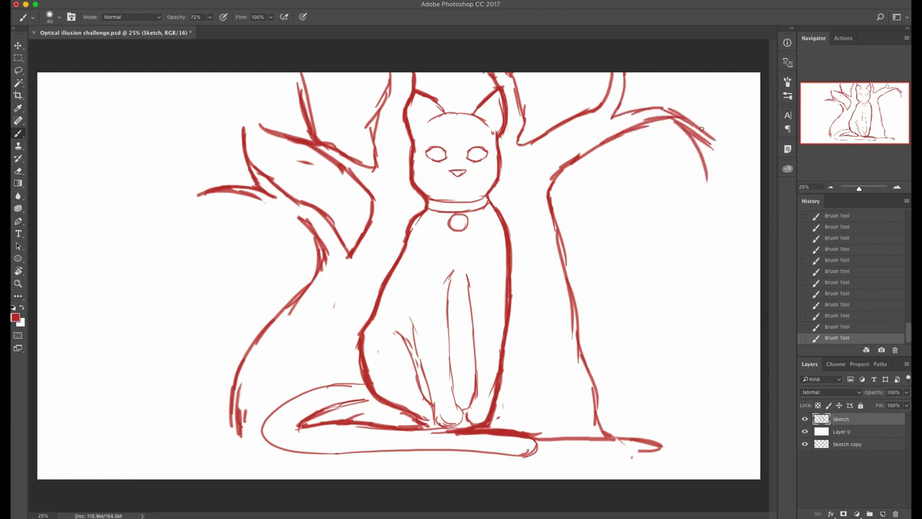
Add thin twigs to the outer and upper branches of both trees
{"action": "mouse_move", "coordinate": [703, 126]}
{"action": "left_mouse_down"}
{"action": "mouse_move", "coordinate": [746, 140]}
{"action": "mouse_move", "coordinate": [749, 92]}
{"action": "left_mouse_up"}
{"action": "left_click_drag", "start_coordinate": [603, 97], "coordinate": [609, 73]}
{"action": "left_click_drag", "start_coordinate": [624, 89], "coordinate": [682, 80]}
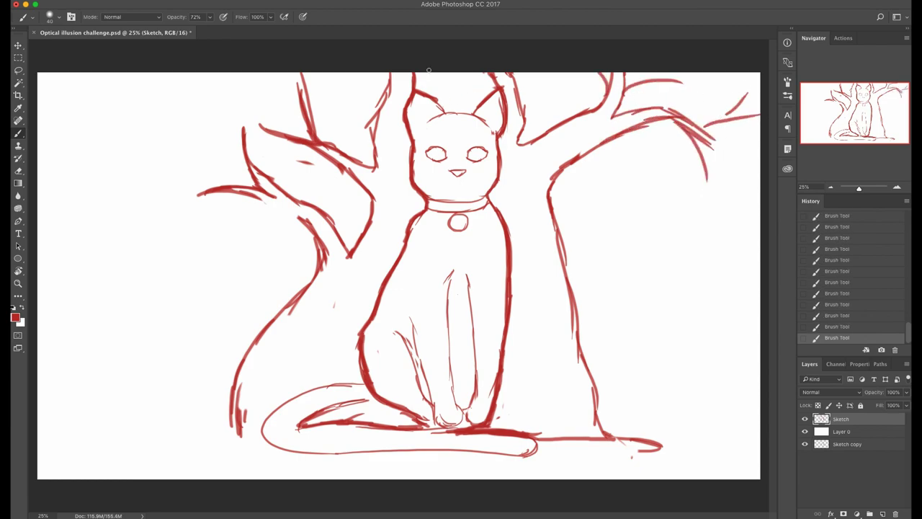
{"action": "left_click_drag", "start_coordinate": [311, 116], "coordinate": [360, 76]}
{"action": "left_click_drag", "start_coordinate": [247, 162], "coordinate": [184, 166]}
{"action": "left_click_drag", "start_coordinate": [230, 191], "coordinate": [197, 221]}
{"action": "left_click_drag", "start_coordinate": [220, 157], "coordinate": [189, 118]}
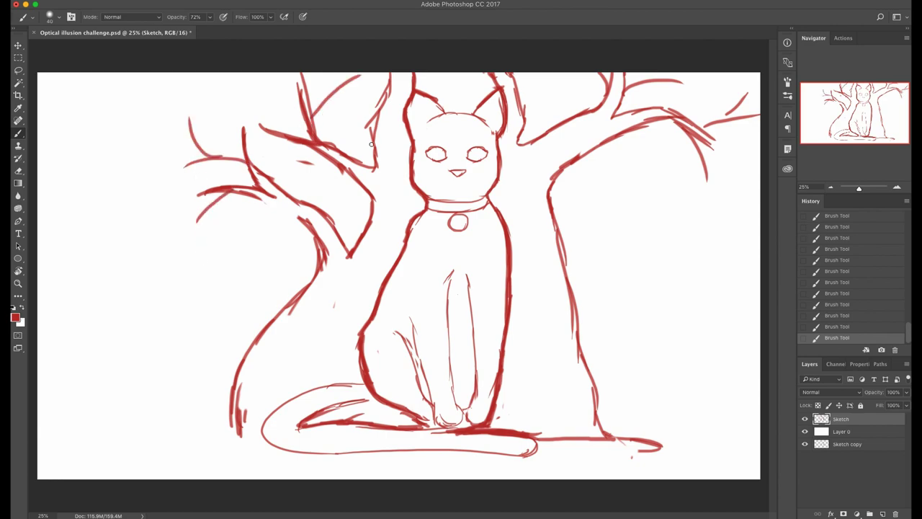
Shift the whole sketch left with Free Transform so the trees sit more centrally on the canvas
{"action": "key", "text": "ctrl+t"}
{"action": "left_click_drag", "start_coordinate": [426, 278], "coordinate": [384, 281]}
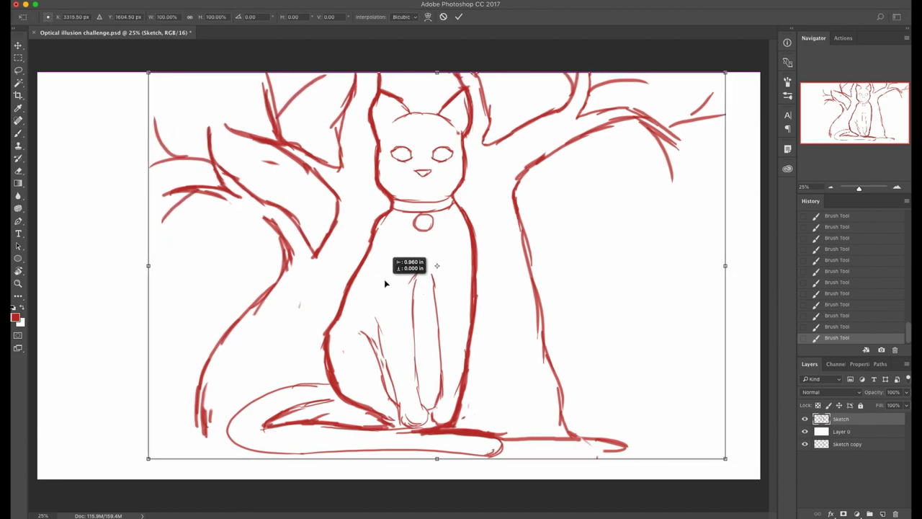
{"action": "key", "text": "Return"}
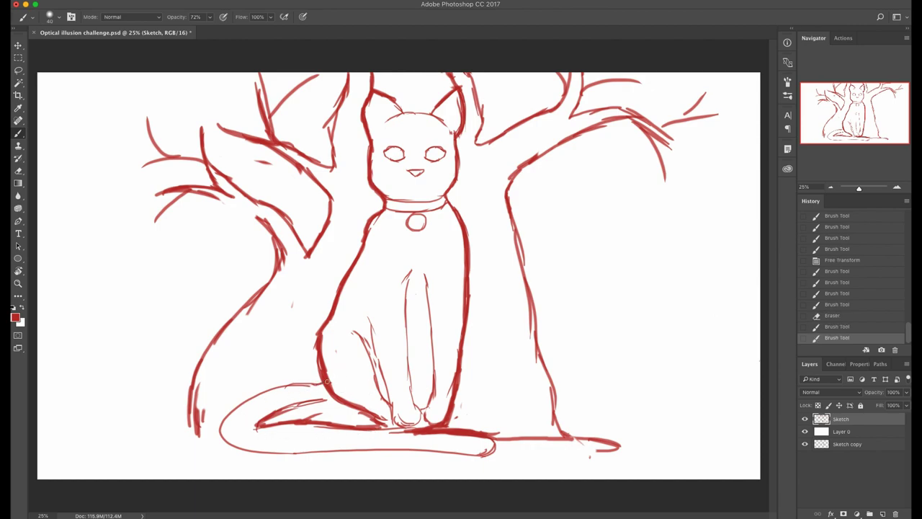
Thicken the tail's upper outline from the haunch around the curve and strengthen the line of its inner gap
{"action": "left_click_drag", "start_coordinate": [326, 380], "coordinate": [287, 384]}
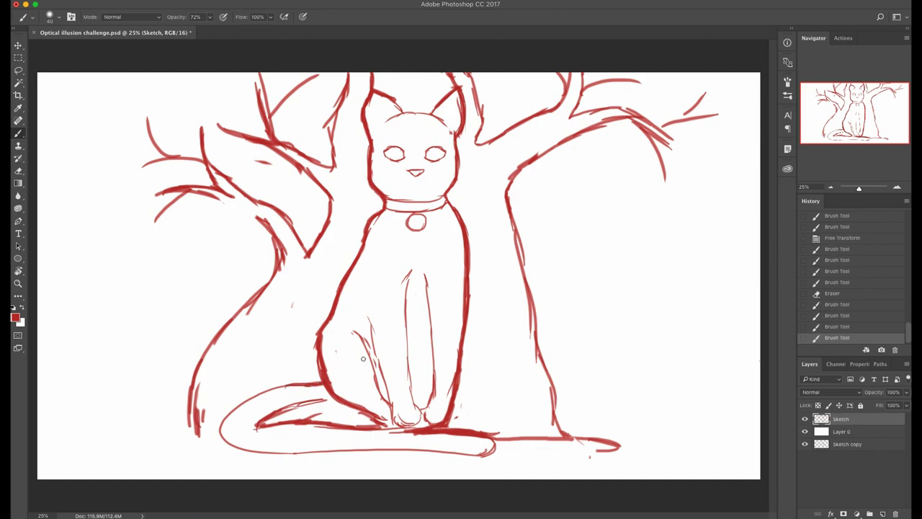
{"action": "left_click_drag", "start_coordinate": [317, 376], "coordinate": [307, 372]}
{"action": "mouse_move", "coordinate": [303, 371]}
{"action": "left_mouse_down"}
{"action": "mouse_move", "coordinate": [313, 380]}
{"action": "mouse_move", "coordinate": [295, 383]}
{"action": "left_mouse_up"}
{"action": "left_click_drag", "start_coordinate": [298, 382], "coordinate": [285, 385]}
{"action": "left_click_drag", "start_coordinate": [286, 384], "coordinate": [236, 400]}
{"action": "mouse_move", "coordinate": [242, 398]}
{"action": "left_mouse_down"}
{"action": "mouse_move", "coordinate": [218, 425]}
{"action": "mouse_move", "coordinate": [232, 442]}
{"action": "mouse_move", "coordinate": [281, 420]}
{"action": "mouse_move", "coordinate": [302, 421]}
{"action": "left_mouse_up"}
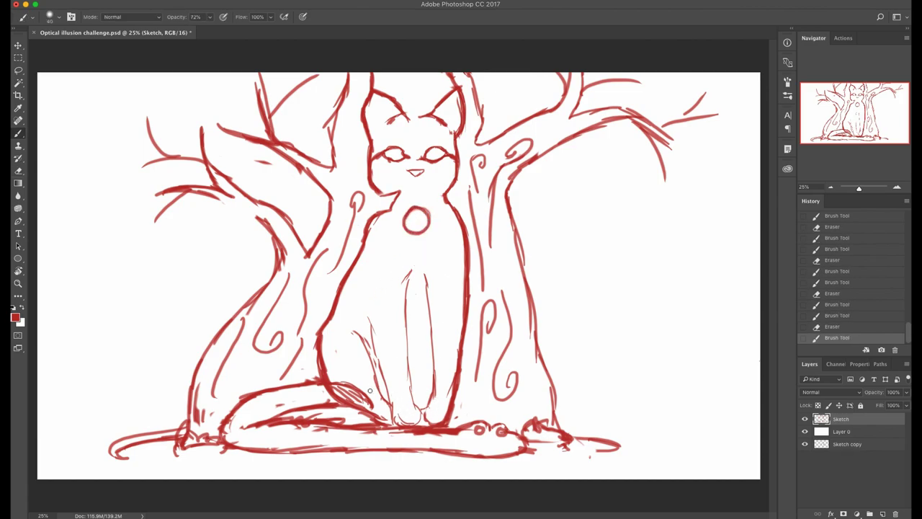
Darken the cat's hind leg line and add grass-like strokes between the haunch and the paw
{"action": "mouse_move", "coordinate": [374, 400]}
{"action": "left_mouse_down"}
{"action": "mouse_move", "coordinate": [389, 422]}
{"action": "mouse_move", "coordinate": [387, 409]}
{"action": "left_mouse_up"}
{"action": "left_click_drag", "start_coordinate": [360, 341], "coordinate": [383, 400]}
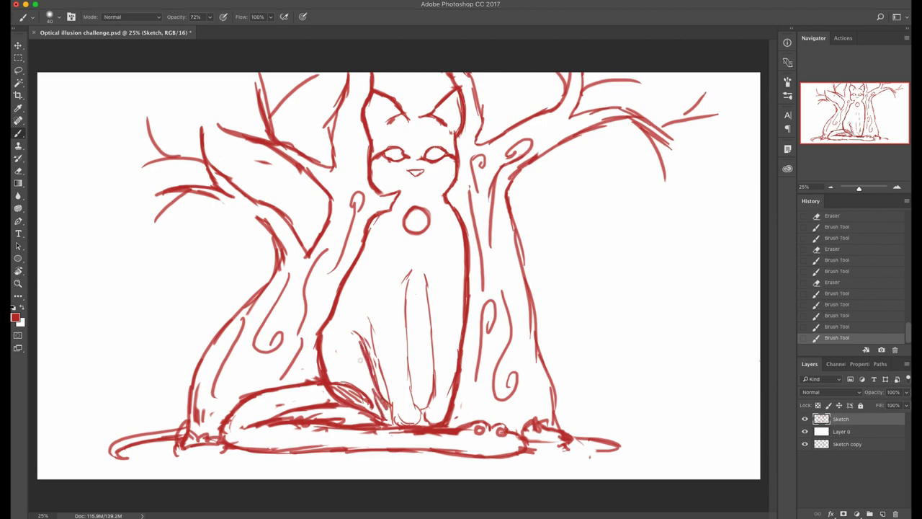
{"action": "mouse_move", "coordinate": [367, 367]}
{"action": "left_mouse_down"}
{"action": "mouse_move", "coordinate": [348, 356]}
{"action": "mouse_move", "coordinate": [356, 323]}
{"action": "left_mouse_up"}
{"action": "mouse_move", "coordinate": [389, 389]}
{"action": "left_mouse_down"}
{"action": "mouse_move", "coordinate": [369, 316]}
{"action": "mouse_move", "coordinate": [395, 422]}
{"action": "left_mouse_up"}
{"action": "key", "text": "e"}
{"action": "key", "text": "b"}
Redraw the cat's front leg lines as thicker, branching twigs rising from the ground
{"action": "left_click_drag", "start_coordinate": [402, 417], "coordinate": [416, 406]}
{"action": "mouse_move", "coordinate": [419, 422]}
{"action": "left_mouse_down"}
{"action": "mouse_move", "coordinate": [409, 390]}
{"action": "mouse_move", "coordinate": [410, 265]}
{"action": "mouse_move", "coordinate": [426, 298]}
{"action": "left_mouse_up"}
{"action": "left_click_drag", "start_coordinate": [404, 337], "coordinate": [390, 316]}
{"action": "mouse_move", "coordinate": [428, 268]}
{"action": "left_mouse_down"}
{"action": "mouse_move", "coordinate": [432, 327]}
{"action": "mouse_move", "coordinate": [419, 324]}
{"action": "left_mouse_up"}
{"action": "mouse_move", "coordinate": [437, 363]}
{"action": "left_mouse_down"}
{"action": "mouse_move", "coordinate": [419, 324]}
{"action": "mouse_move", "coordinate": [435, 383]}
{"action": "mouse_move", "coordinate": [426, 424]}
{"action": "mouse_move", "coordinate": [434, 421]}
{"action": "left_mouse_up"}
{"action": "key", "text": "e"}
{"action": "key", "text": "b"}
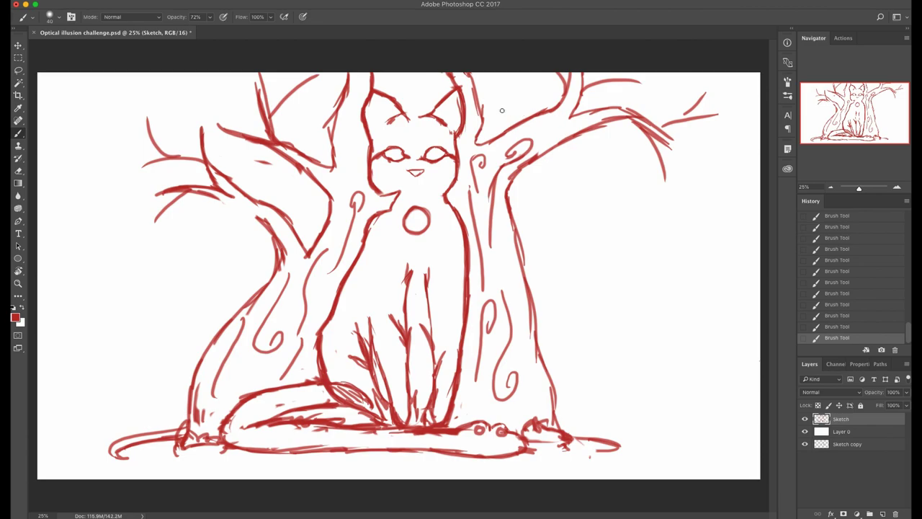
Sketch inner-ear strokes in the cat's ears, undoing the first attempt
{"action": "mouse_move", "coordinate": [377, 105]}
{"action": "left_mouse_down"}
{"action": "mouse_move", "coordinate": [375, 133]}
{"action": "mouse_move", "coordinate": [383, 118]}
{"action": "left_mouse_up"}
{"action": "key", "text": "super+z"}
{"action": "left_click_drag", "start_coordinate": [456, 131], "coordinate": [456, 103]}
Draw a ragged horizon line on both sides of the trees and cloud outlines in the sky above it
{"action": "mouse_move", "coordinate": [538, 348]}
{"action": "left_mouse_down"}
{"action": "mouse_move", "coordinate": [612, 339]}
{"action": "mouse_move", "coordinate": [571, 338]}
{"action": "left_mouse_up"}
{"action": "key", "text": "e"}
{"action": "left_click_drag", "start_coordinate": [193, 353], "coordinate": [141, 344]}
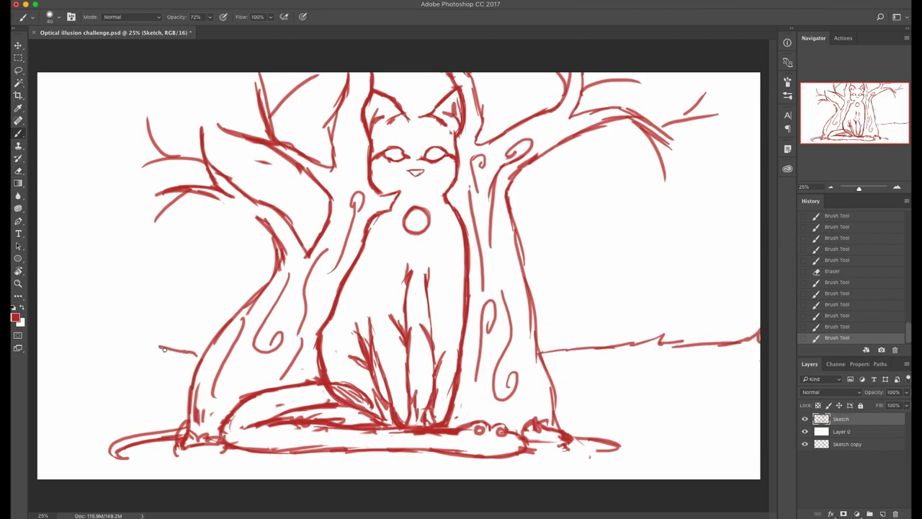
{"action": "left_click_drag", "start_coordinate": [144, 346], "coordinate": [92, 340]}
{"action": "left_click_drag", "start_coordinate": [103, 341], "coordinate": [38, 335]}
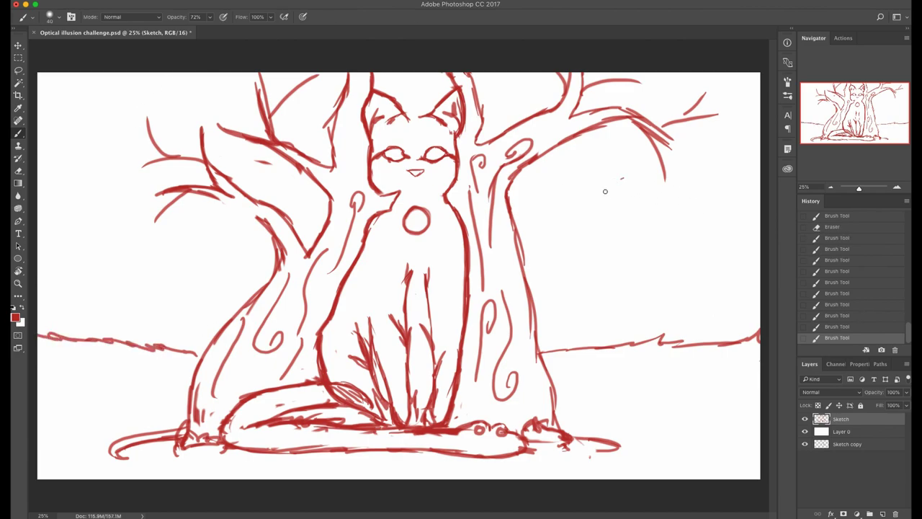
{"action": "left_click_drag", "start_coordinate": [605, 192], "coordinate": [775, 224]}
{"action": "left_click_drag", "start_coordinate": [619, 177], "coordinate": [641, 150]}
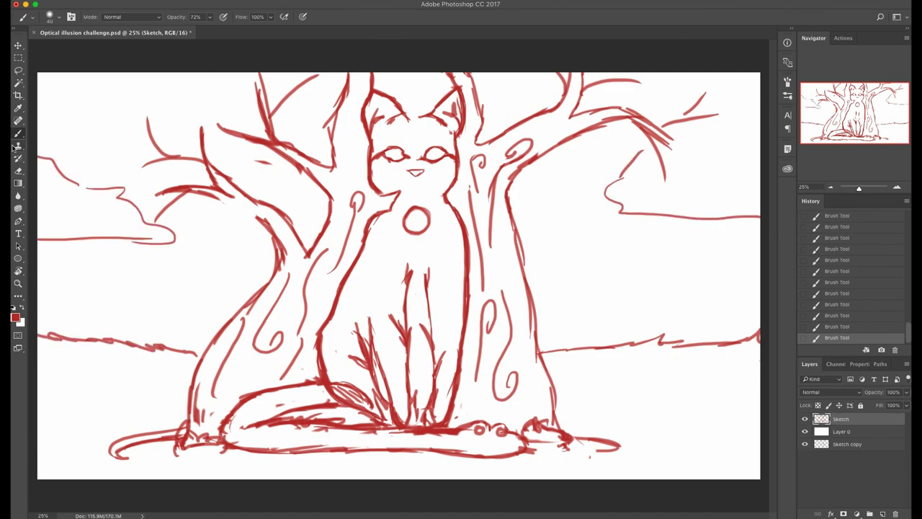
Fill Layer 0 with a muted brown and swap the foreground and background colours
{"action": "left_click", "coordinate": [850, 434]}
{"action": "left_click", "coordinate": [15, 317]}
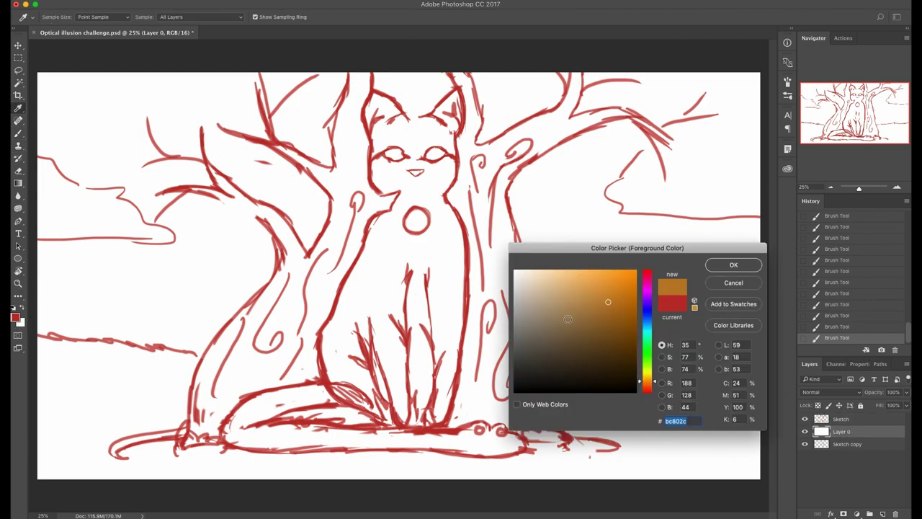
{"action": "left_click", "coordinate": [562, 322]}
{"action": "left_click_drag", "start_coordinate": [563, 322], "coordinate": [575, 332]}
{"action": "left_click", "coordinate": [737, 265]}
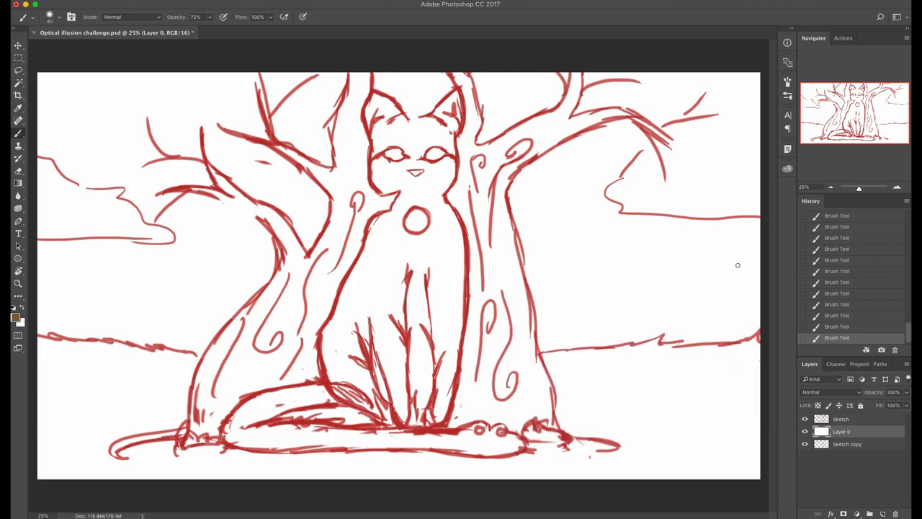
{"action": "key", "text": "alt+BackSpace"}
{"action": "key", "text": "x"}
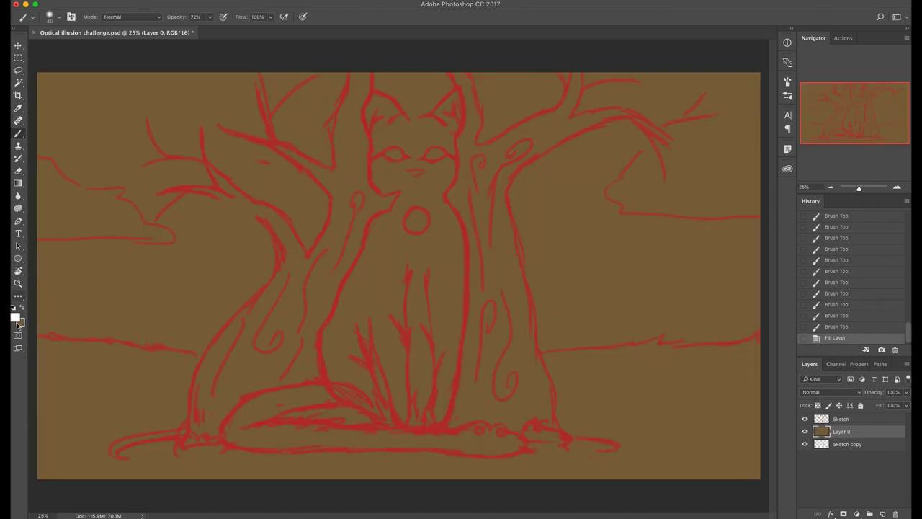
Refill Layer 0 with the darker greyish brown #655743
{"action": "left_click", "coordinate": [20, 323]}
{"action": "left_click", "coordinate": [553, 343]}
{"action": "key", "text": "Return"}
{"action": "key", "text": "ctrl+BackSpace"}
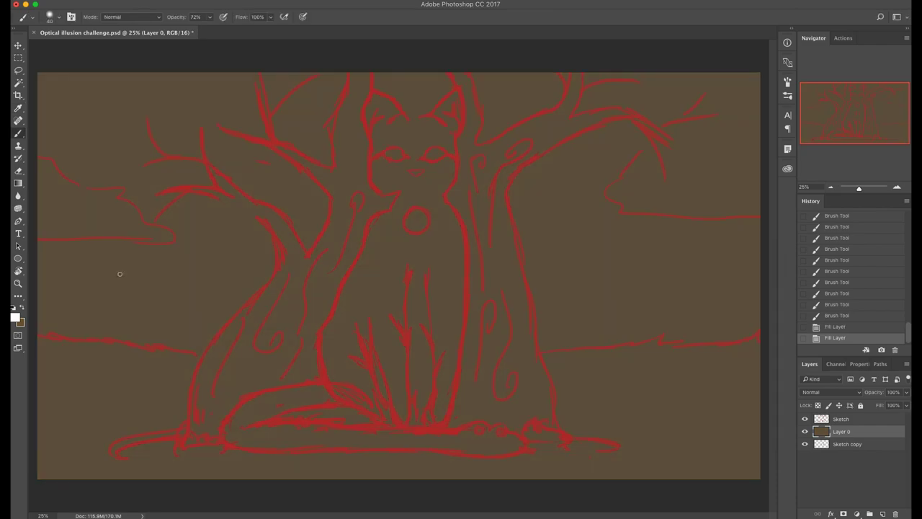
Choose a lighter greyish brown as the background colour and refill Layer 0 with it
{"action": "left_click", "coordinate": [20, 323]}
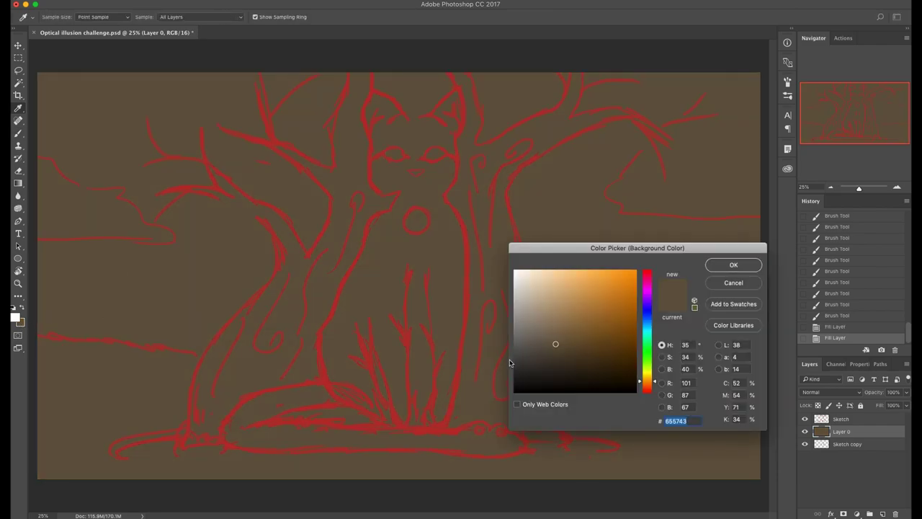
{"action": "left_click", "coordinate": [547, 328]}
{"action": "left_click", "coordinate": [758, 265]}
{"action": "key", "text": "ctrl+BackSpace"}
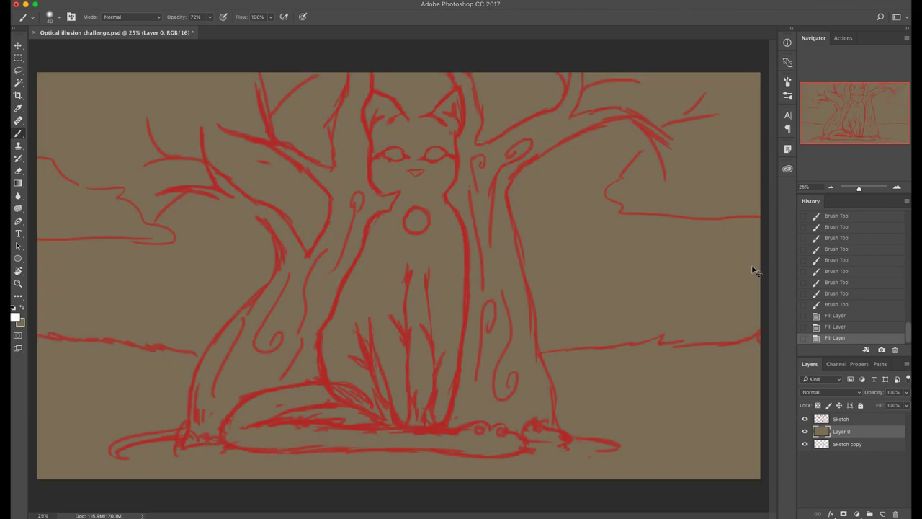
Adjust Layer 0 with Hue/Saturation, setting saturation to +14 and lowering the lightness
{"action": "key", "text": "ctrl+u"}
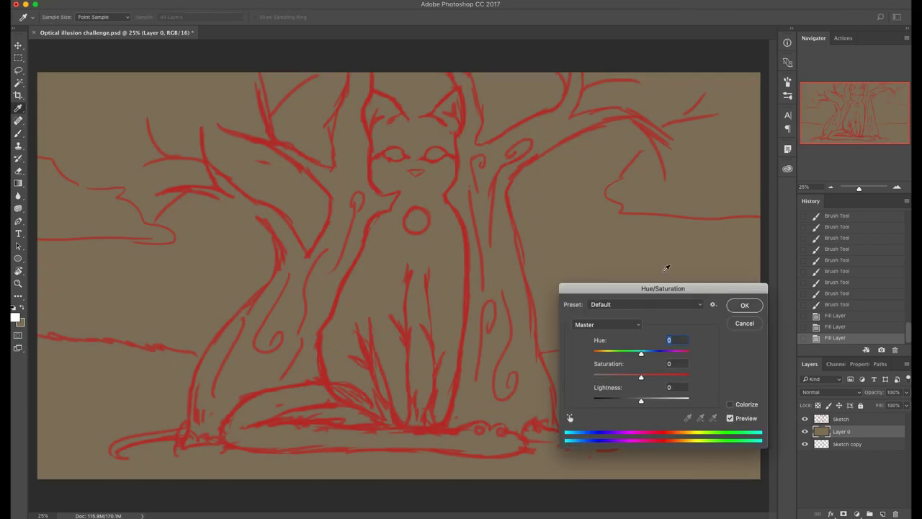
{"action": "left_click_drag", "start_coordinate": [641, 377], "coordinate": [634, 405]}
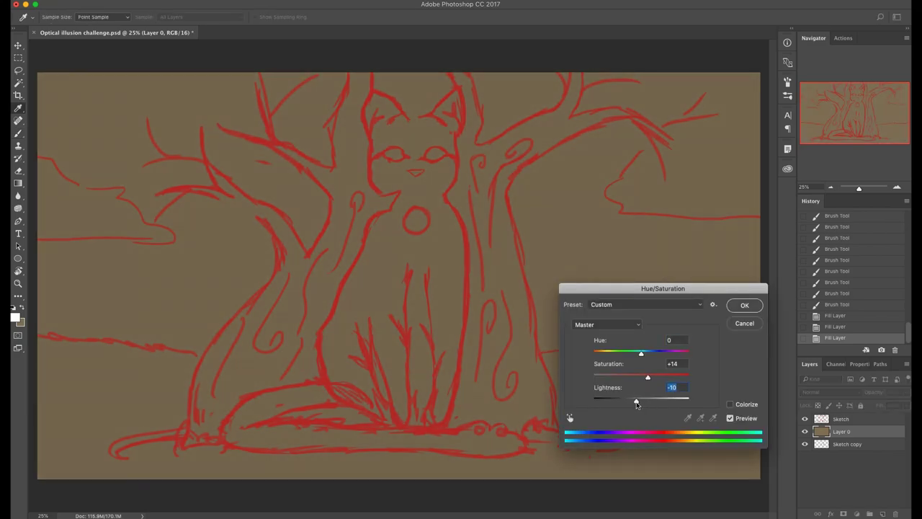
{"action": "left_click", "coordinate": [759, 305]}
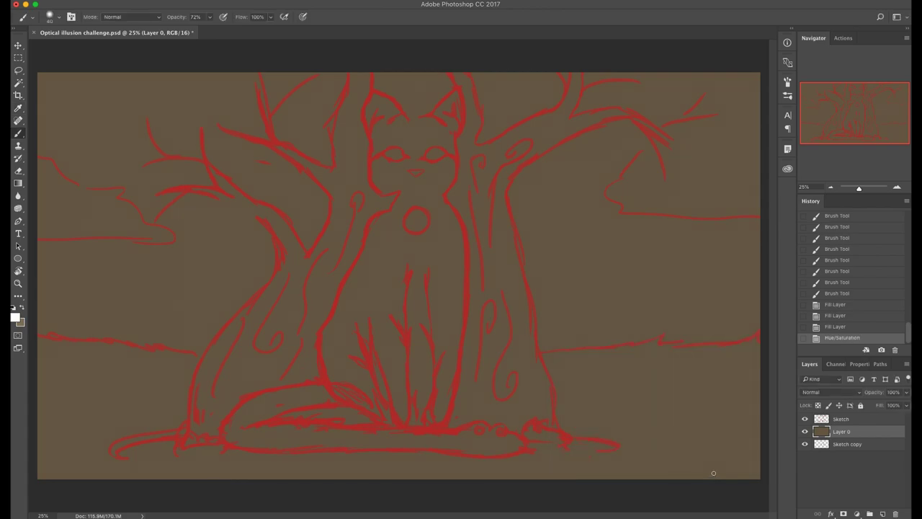
Duplicate the Sketch layer, place the copy at the very bottom of the layer stack and reselect the Sketch layer
{"action": "left_click", "coordinate": [875, 419]}
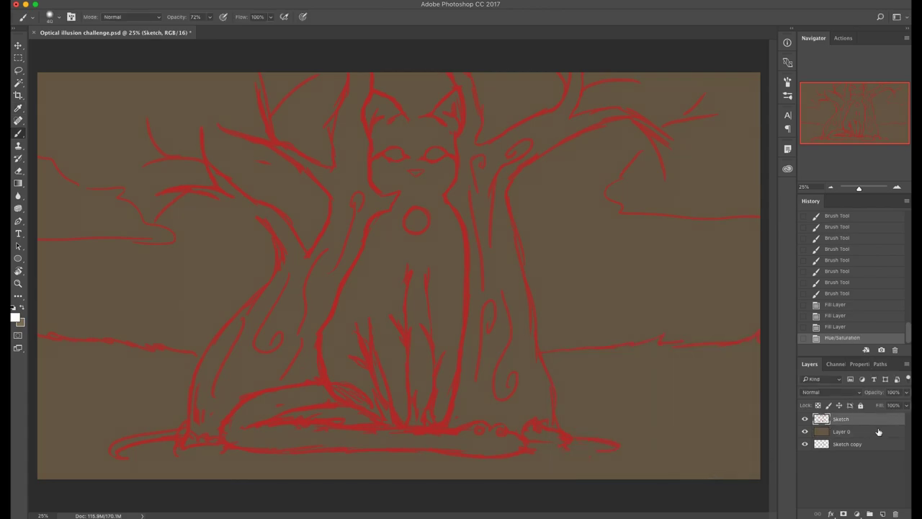
{"action": "key", "text": "ctrl+j"}
{"action": "left_click_drag", "start_coordinate": [866, 424], "coordinate": [867, 461]}
{"action": "left_click", "coordinate": [855, 422]}
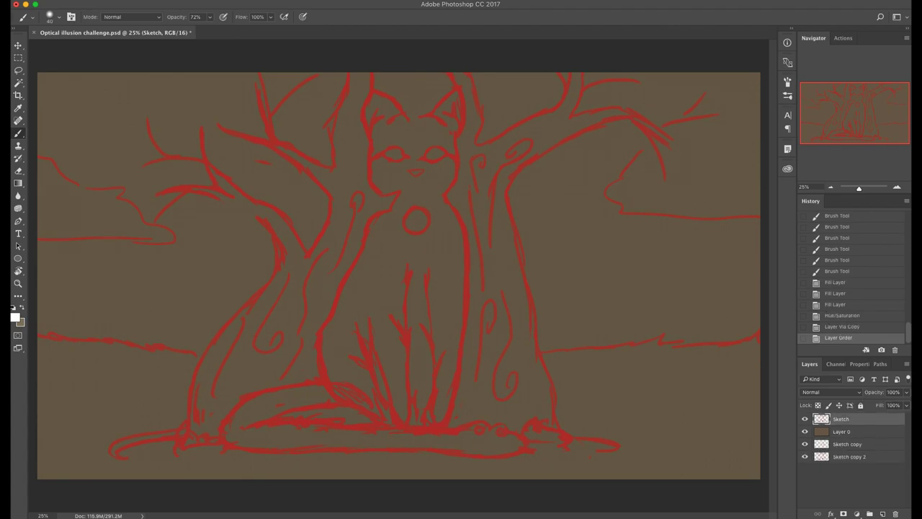
Turn the sketch lines black by setting the Sketch layer's lightness to -100 with Hue/Saturation
{"action": "key", "text": "ctrl+u"}
{"action": "left_click_drag", "start_coordinate": [640, 400], "coordinate": [503, 402]}
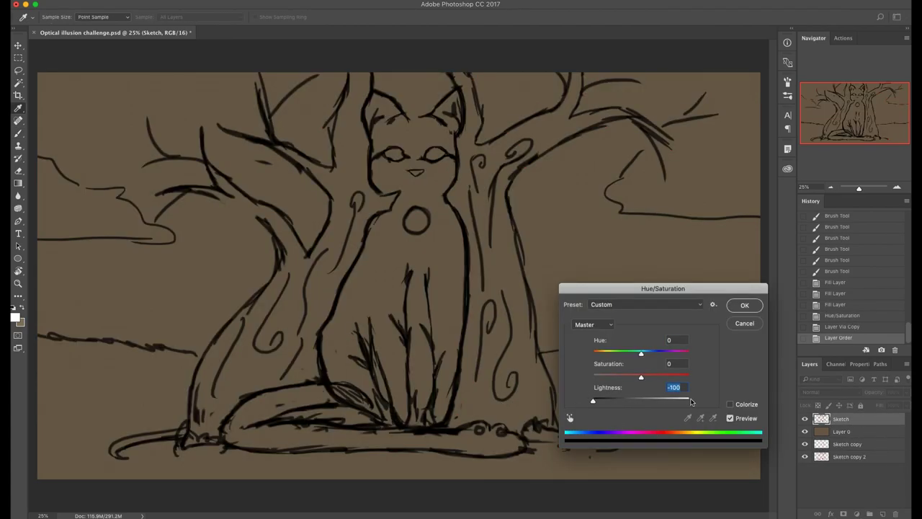
{"action": "left_click", "coordinate": [754, 306]}
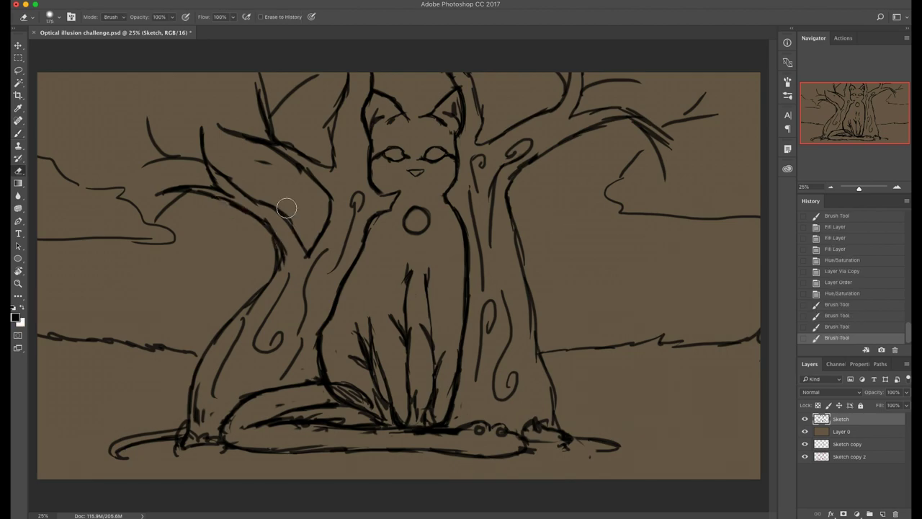
Refine the underside of the left tree's lower branch and erase the stray dash between its branches
{"action": "mouse_move", "coordinate": [287, 209]}
{"action": "left_mouse_down"}
{"action": "mouse_move", "coordinate": [296, 231]}
{"action": "mouse_move", "coordinate": [288, 219]}
{"action": "left_mouse_up"}
{"action": "left_click_drag", "start_coordinate": [286, 216], "coordinate": [295, 234]}
{"action": "left_click_drag", "start_coordinate": [286, 216], "coordinate": [295, 232]}
{"action": "key", "text": "e"}
{"action": "left_click_drag", "start_coordinate": [284, 168], "coordinate": [264, 173]}
{"action": "key", "text": "b"}
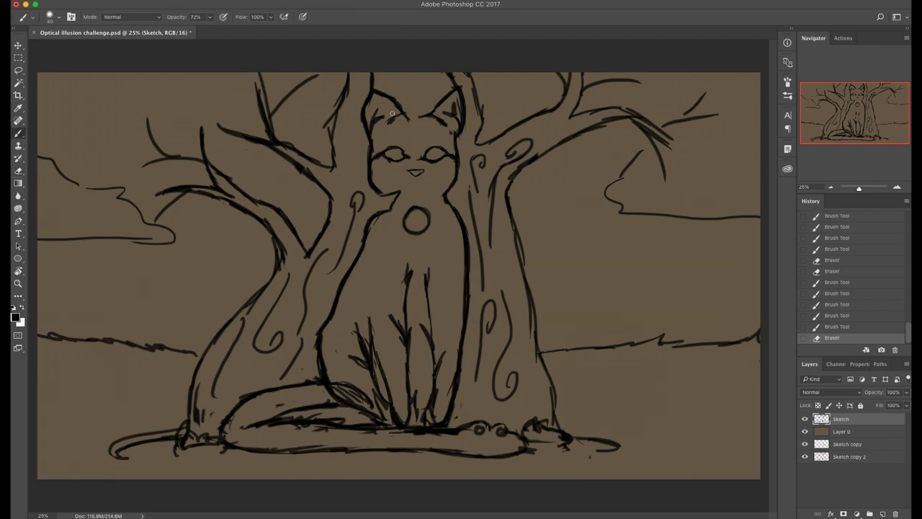
Erase the jagged inner edge of the left tree's upper trunk and redraw it as a smooth line down to the fork
{"action": "key", "text": "e"}
{"action": "left_click_drag", "start_coordinate": [341, 96], "coordinate": [328, 134]}
{"action": "key", "text": "b"}
{"action": "left_click_drag", "start_coordinate": [338, 101], "coordinate": [332, 134]}
{"action": "left_click_drag", "start_coordinate": [334, 124], "coordinate": [333, 145]}
{"action": "key", "text": "e"}
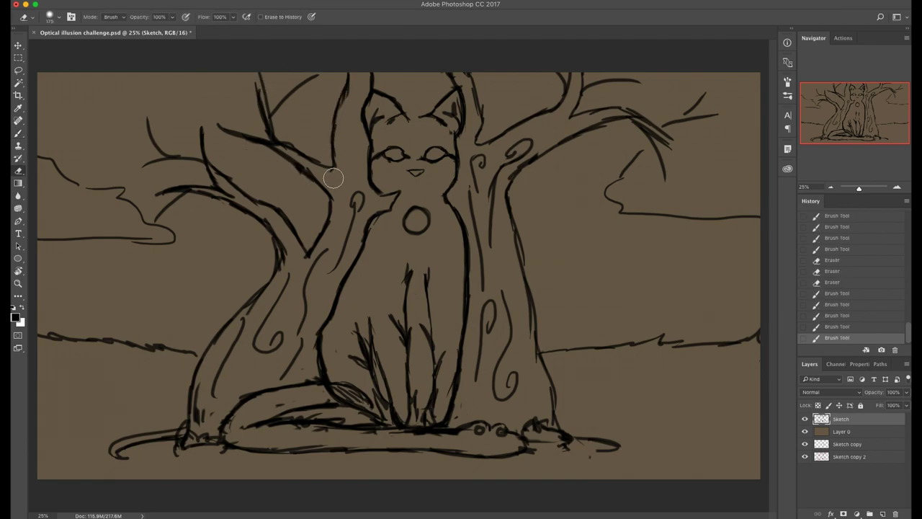
{"action": "left_click", "coordinate": [332, 177]}
{"action": "key", "text": "b"}
Clean up and redraw the right trunk's edge beside the cat's ear, and thicken the underside of the upper right twig
{"action": "key", "text": "e"}
{"action": "left_click", "coordinate": [485, 96]}
{"action": "key", "text": "b"}
{"action": "left_click_drag", "start_coordinate": [484, 98], "coordinate": [479, 123]}
{"action": "left_click_drag", "start_coordinate": [475, 83], "coordinate": [481, 125]}
{"action": "left_click_drag", "start_coordinate": [606, 85], "coordinate": [576, 108]}
{"action": "mouse_move", "coordinate": [604, 84]}
{"action": "left_mouse_down"}
{"action": "mouse_move", "coordinate": [575, 108]}
{"action": "mouse_move", "coordinate": [592, 92]}
{"action": "left_mouse_up"}
Erase the outer end of the right tree's long arching branch
{"action": "key", "text": "e"}
{"action": "left_click_drag", "start_coordinate": [667, 141], "coordinate": [628, 115]}
{"action": "left_click_drag", "start_coordinate": [658, 144], "coordinate": [633, 118]}
{"action": "key", "text": "b"}
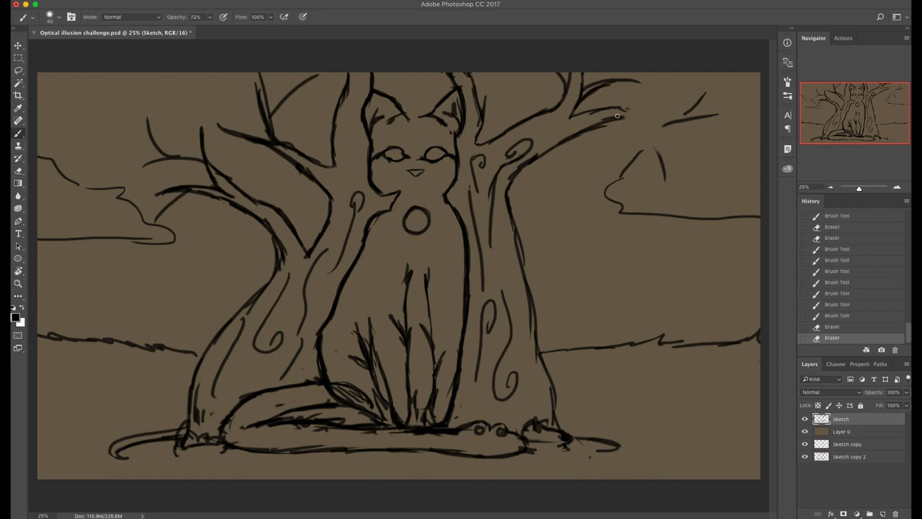
Erase the clouds and the loose twigs in the sky, and extend the horizon line to the left trunk
{"action": "key", "text": "e"}
{"action": "mouse_move", "coordinate": [697, 103]}
{"action": "left_mouse_down"}
{"action": "mouse_move", "coordinate": [718, 208]}
{"action": "mouse_move", "coordinate": [749, 215]}
{"action": "left_mouse_up"}
{"action": "mouse_move", "coordinate": [172, 252]}
{"action": "left_mouse_down"}
{"action": "mouse_move", "coordinate": [138, 245]}
{"action": "mouse_move", "coordinate": [43, 162]}
{"action": "left_mouse_up"}
{"action": "key", "text": "b"}
{"action": "left_click_drag", "start_coordinate": [189, 352], "coordinate": [205, 352]}
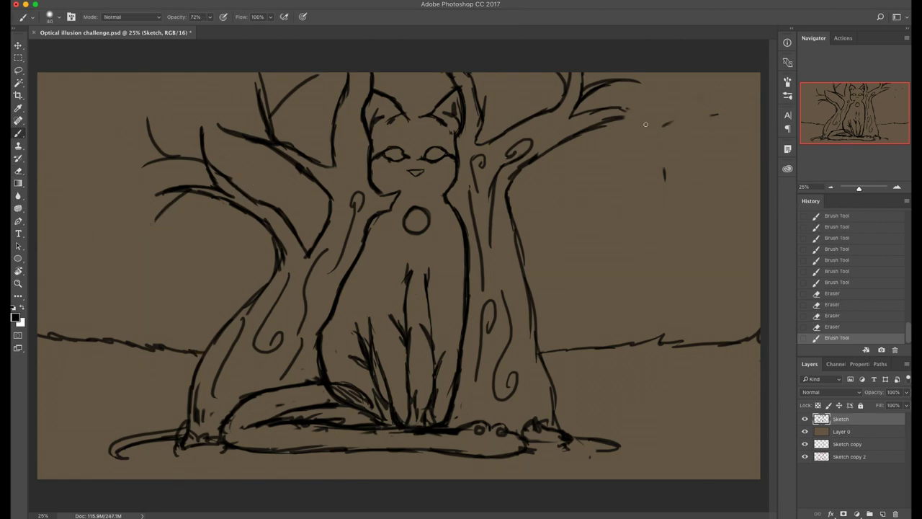
Erase the underside of the right tree's long branch and redraw it as a lower, pointed branch reaching outward
{"action": "key", "text": "e"}
{"action": "left_click_drag", "start_coordinate": [621, 112], "coordinate": [516, 178]}
{"action": "key", "text": "b"}
{"action": "key", "text": "e"}
{"action": "key", "text": "b"}
{"action": "mouse_move", "coordinate": [510, 180]}
{"action": "left_mouse_down"}
{"action": "mouse_move", "coordinate": [566, 141]}
{"action": "mouse_move", "coordinate": [621, 165]}
{"action": "left_mouse_up"}
{"action": "mouse_move", "coordinate": [618, 165]}
{"action": "left_mouse_down"}
{"action": "mouse_move", "coordinate": [650, 159]}
{"action": "mouse_move", "coordinate": [628, 162]}
{"action": "mouse_move", "coordinate": [601, 146]}
{"action": "left_mouse_up"}
{"action": "left_click_drag", "start_coordinate": [617, 152], "coordinate": [563, 133]}
Draw the right tree's upper branch sweeping up toward the canvas edge and add offshoots and a hanging leaf
{"action": "mouse_move", "coordinate": [564, 134]}
{"action": "left_mouse_down"}
{"action": "mouse_move", "coordinate": [668, 106]}
{"action": "mouse_move", "coordinate": [709, 81]}
{"action": "left_mouse_up"}
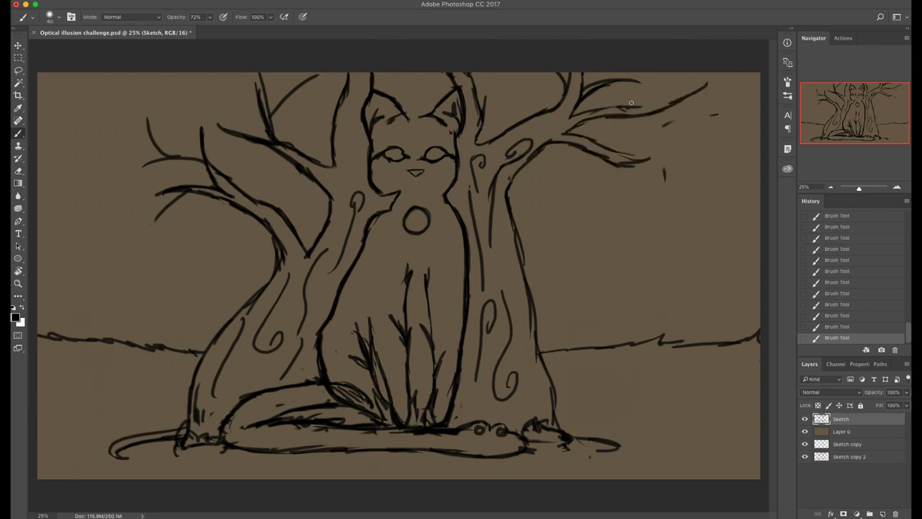
{"action": "mouse_move", "coordinate": [631, 106]}
{"action": "left_mouse_down"}
{"action": "mouse_move", "coordinate": [683, 91]}
{"action": "mouse_move", "coordinate": [678, 74]}
{"action": "left_mouse_up"}
{"action": "mouse_move", "coordinate": [591, 152]}
{"action": "left_mouse_down"}
{"action": "mouse_move", "coordinate": [601, 194]}
{"action": "mouse_move", "coordinate": [596, 172]}
{"action": "mouse_move", "coordinate": [704, 123]}
{"action": "left_mouse_up"}
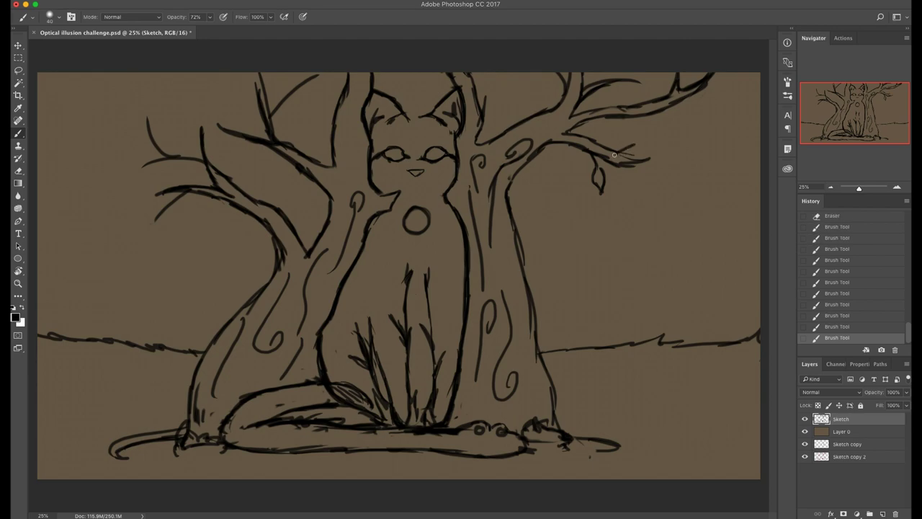
Extend the right tree's long branch with a curved twig and add pointed leaves to its branches
{"action": "left_click_drag", "start_coordinate": [658, 144], "coordinate": [724, 158]}
{"action": "mouse_move", "coordinate": [684, 131]}
{"action": "left_mouse_down"}
{"action": "mouse_move", "coordinate": [687, 109]}
{"action": "mouse_move", "coordinate": [684, 126]}
{"action": "left_mouse_up"}
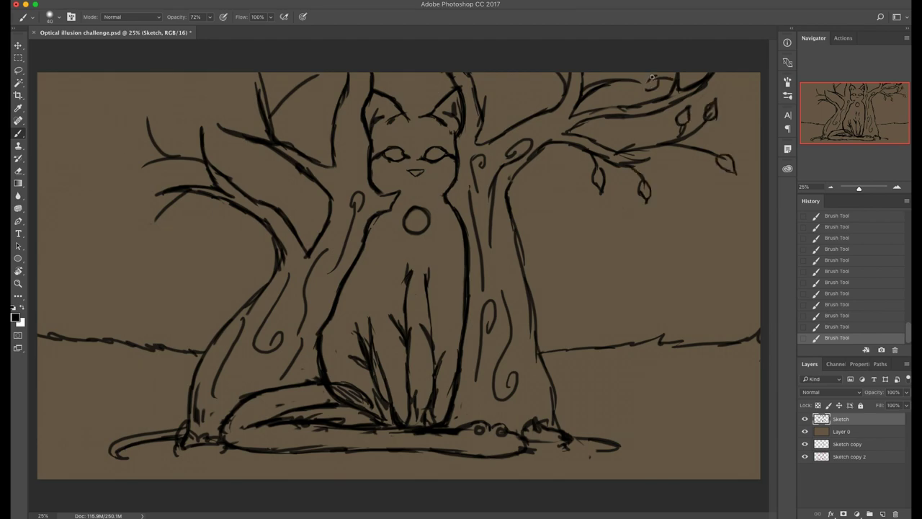
{"action": "left_click_drag", "start_coordinate": [652, 76], "coordinate": [655, 75]}
{"action": "left_click_drag", "start_coordinate": [487, 101], "coordinate": [524, 72]}
{"action": "mouse_move", "coordinate": [487, 105]}
{"action": "left_mouse_down"}
{"action": "mouse_move", "coordinate": [521, 99]}
{"action": "mouse_move", "coordinate": [519, 121]}
{"action": "left_mouse_up"}
Add small twigs and pointed leaves to the left tree's upper and outer branches
{"action": "mouse_move", "coordinate": [285, 82]}
{"action": "left_mouse_down"}
{"action": "mouse_move", "coordinate": [289, 93]}
{"action": "mouse_move", "coordinate": [289, 71]}
{"action": "left_mouse_up"}
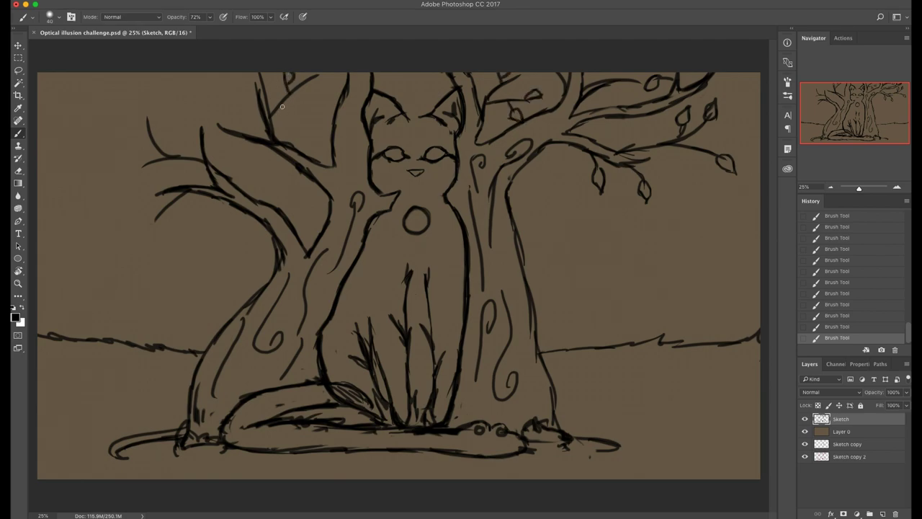
{"action": "mouse_move", "coordinate": [281, 103]}
{"action": "left_mouse_down"}
{"action": "mouse_move", "coordinate": [319, 109]}
{"action": "mouse_move", "coordinate": [305, 108]}
{"action": "mouse_move", "coordinate": [328, 79]}
{"action": "left_mouse_up"}
{"action": "left_click_drag", "start_coordinate": [229, 94], "coordinate": [257, 105]}
{"action": "mouse_move", "coordinate": [242, 148]}
{"action": "left_mouse_down"}
{"action": "mouse_move", "coordinate": [229, 172]}
{"action": "mouse_move", "coordinate": [239, 163]}
{"action": "left_mouse_up"}
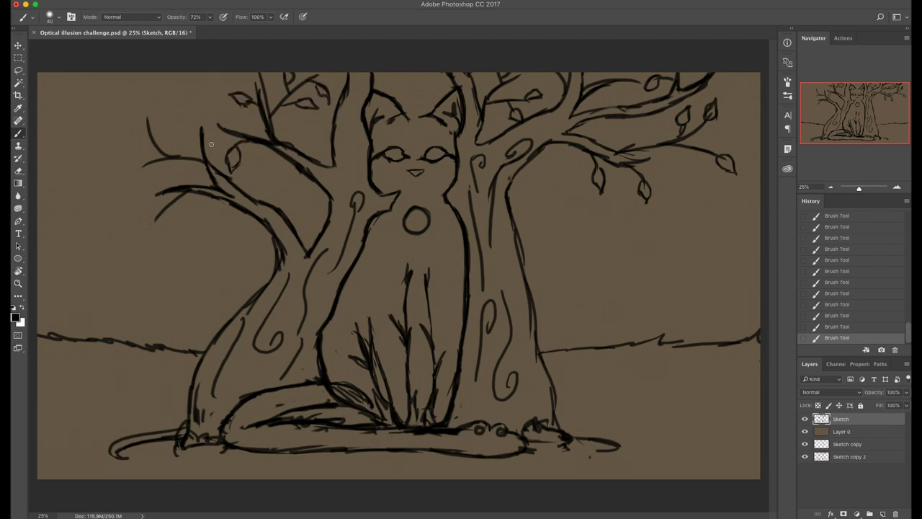
{"action": "mouse_move", "coordinate": [147, 131]}
{"action": "left_mouse_down"}
{"action": "mouse_move", "coordinate": [124, 145]}
{"action": "mouse_move", "coordinate": [182, 126]}
{"action": "mouse_move", "coordinate": [152, 184]}
{"action": "mouse_move", "coordinate": [159, 176]}
{"action": "mouse_move", "coordinate": [170, 243]}
{"action": "mouse_move", "coordinate": [175, 228]}
{"action": "left_mouse_up"}
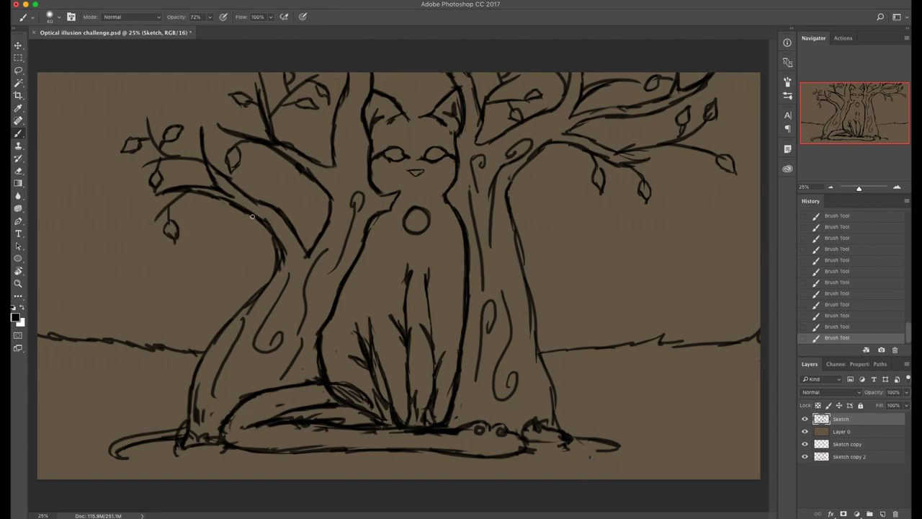
{"action": "mouse_move", "coordinate": [248, 214]}
{"action": "left_mouse_down"}
{"action": "mouse_move", "coordinate": [228, 231]}
{"action": "mouse_move", "coordinate": [228, 221]}
{"action": "mouse_move", "coordinate": [224, 257]}
{"action": "mouse_move", "coordinate": [223, 232]}
{"action": "mouse_move", "coordinate": [224, 257]}
{"action": "left_mouse_up"}
Erase the hatching beside the cat's haunch and redraw the end of the upper coil with clean outlines
{"action": "key", "text": "e"}
{"action": "left_click_drag", "start_coordinate": [328, 385], "coordinate": [358, 403]}
{"action": "key", "text": "b"}
{"action": "left_click_drag", "start_coordinate": [333, 387], "coordinate": [366, 400]}
{"action": "key", "text": "e"}
{"action": "left_click", "coordinate": [338, 391]}
{"action": "key", "text": "b"}
{"action": "key", "text": "w"}
Erase the rough marks around the coil's outer bend and the base of the left trunk, plus the round toes on the lower coil
{"action": "key", "text": "e"}
{"action": "left_click", "coordinate": [247, 394]}
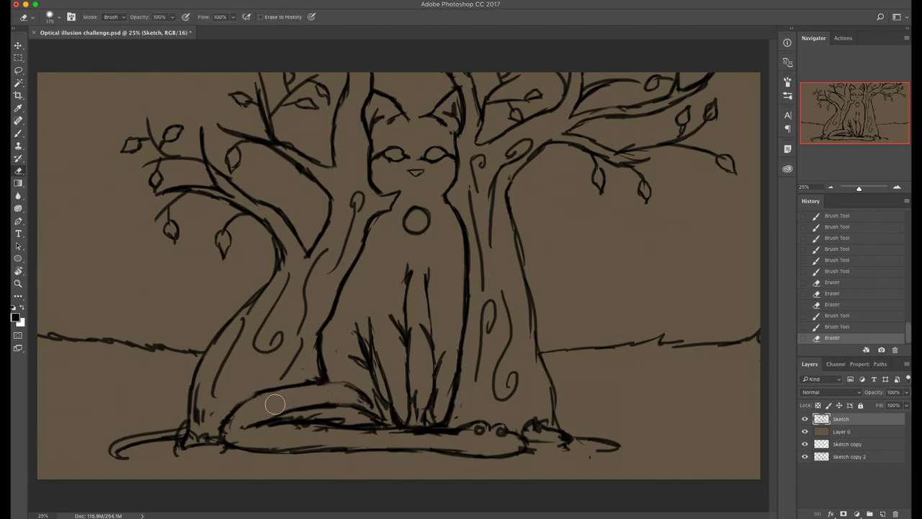
{"action": "left_click", "coordinate": [265, 401]}
{"action": "left_click", "coordinate": [235, 420]}
{"action": "left_click", "coordinate": [232, 423]}
{"action": "left_click", "coordinate": [235, 430]}
{"action": "left_click_drag", "start_coordinate": [263, 429], "coordinate": [319, 433]}
Redraw the curled tail end left of the left trunk and join it to the trunk's base
{"action": "left_click", "coordinate": [117, 449]}
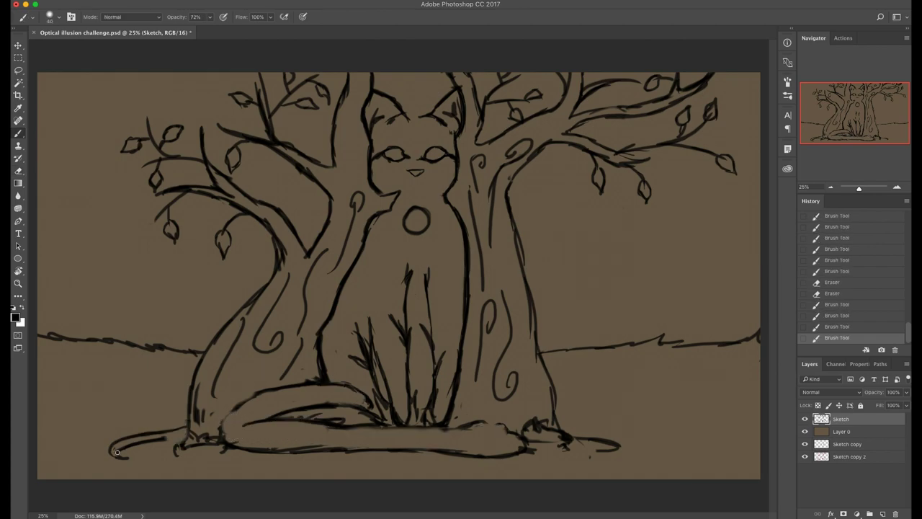
{"action": "left_click", "coordinate": [168, 439]}
{"action": "left_click_drag", "start_coordinate": [165, 440], "coordinate": [180, 439]}
{"action": "left_click_drag", "start_coordinate": [203, 432], "coordinate": [214, 437]}
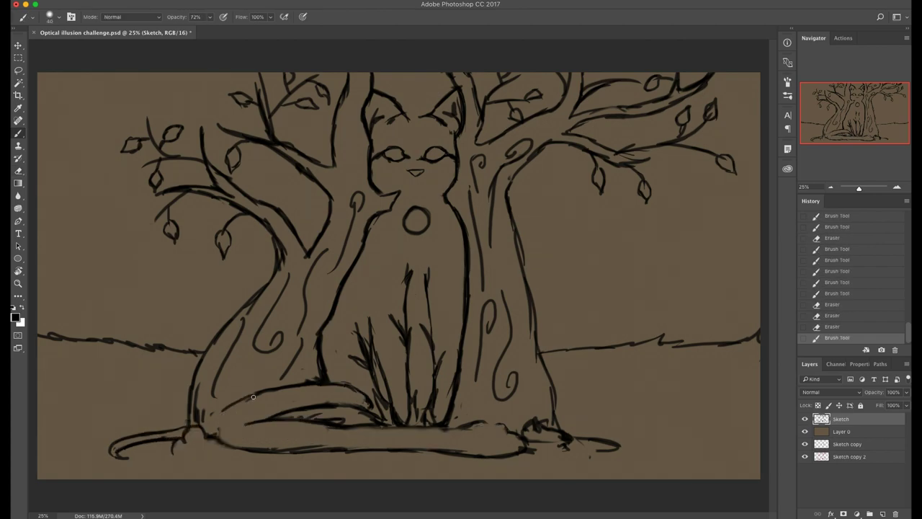
Redraw the lower coil as a snake's body with a rounded outer bend, a smooth upper edge and a dark eye
{"action": "mouse_move", "coordinate": [243, 401]}
{"action": "left_mouse_down"}
{"action": "mouse_move", "coordinate": [226, 443]}
{"action": "mouse_move", "coordinate": [215, 435]}
{"action": "mouse_move", "coordinate": [253, 444]}
{"action": "mouse_move", "coordinate": [237, 410]}
{"action": "mouse_move", "coordinate": [291, 449]}
{"action": "mouse_move", "coordinate": [254, 439]}
{"action": "mouse_move", "coordinate": [342, 439]}
{"action": "left_mouse_up"}
{"action": "key", "text": "e"}
{"action": "left_click", "coordinate": [468, 430]}
{"action": "left_click", "coordinate": [487, 432]}
{"action": "left_click_drag", "start_coordinate": [423, 437], "coordinate": [488, 439]}
{"action": "key", "text": "b"}
{"action": "left_click_drag", "start_coordinate": [335, 427], "coordinate": [396, 427]}
{"action": "left_click_drag", "start_coordinate": [393, 427], "coordinate": [508, 434]}
{"action": "mouse_move", "coordinate": [481, 425]}
{"action": "left_mouse_down"}
{"action": "mouse_move", "coordinate": [511, 433]}
{"action": "mouse_move", "coordinate": [503, 427]}
{"action": "mouse_move", "coordinate": [533, 458]}
{"action": "mouse_move", "coordinate": [509, 445]}
{"action": "mouse_move", "coordinate": [543, 460]}
{"action": "mouse_move", "coordinate": [493, 439]}
{"action": "left_mouse_up"}
Erase stray marks around the snake's head to clean up its outline
{"action": "key", "text": "e"}
{"action": "left_click", "coordinate": [531, 457]}
{"action": "key", "text": "b"}
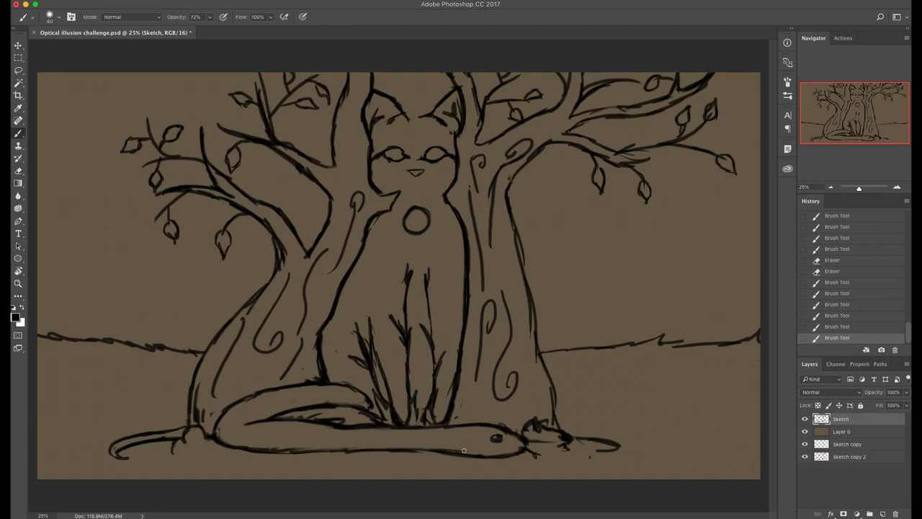
{"action": "key", "text": "e"}
{"action": "left_click", "coordinate": [510, 418]}
{"action": "left_click", "coordinate": [504, 414]}
{"action": "left_click", "coordinate": [500, 445]}
{"action": "key", "text": "b"}
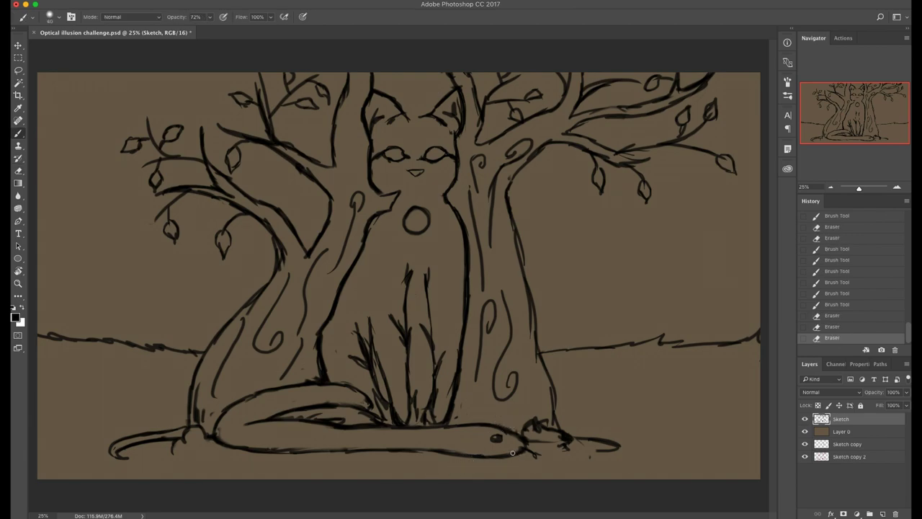
Try sketching a mouth line and a first patch of scales on the snake, and erase the scales
{"action": "mouse_move", "coordinate": [513, 453]}
{"action": "left_mouse_down"}
{"action": "mouse_move", "coordinate": [481, 447]}
{"action": "mouse_move", "coordinate": [490, 449]}
{"action": "left_mouse_up"}
{"action": "left_click_drag", "start_coordinate": [481, 446], "coordinate": [496, 451]}
{"action": "mouse_move", "coordinate": [490, 449]}
{"action": "left_mouse_down"}
{"action": "mouse_move", "coordinate": [518, 451]}
{"action": "mouse_move", "coordinate": [442, 432]}
{"action": "mouse_move", "coordinate": [417, 434]}
{"action": "mouse_move", "coordinate": [436, 441]}
{"action": "mouse_move", "coordinate": [423, 445]}
{"action": "mouse_move", "coordinate": [404, 429]}
{"action": "left_mouse_up"}
{"action": "key", "text": "super+z"}
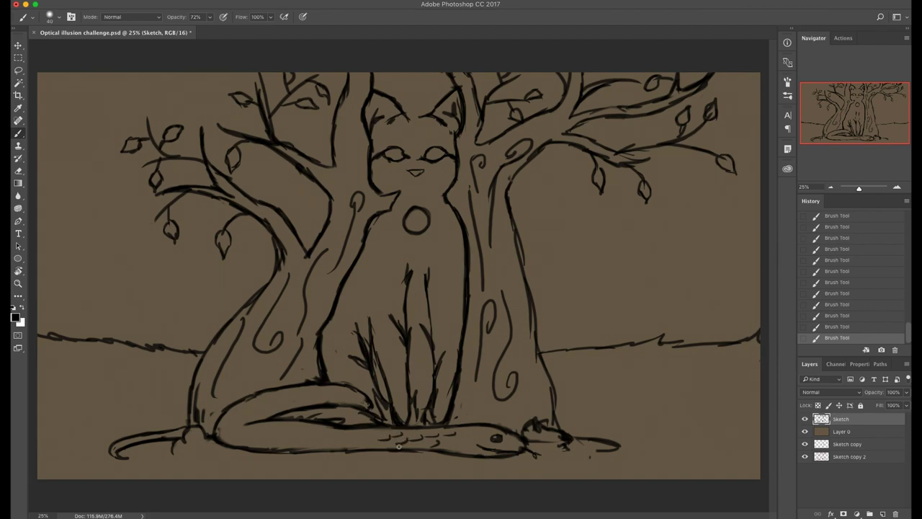
{"action": "key", "text": "e"}
{"action": "left_click_drag", "start_coordinate": [461, 435], "coordinate": [381, 435]}
Redraw the lower and upper edges of the snake's body with smoother lines
{"action": "key", "text": "b"}
{"action": "left_click_drag", "start_coordinate": [229, 448], "coordinate": [474, 453]}
{"action": "left_click_drag", "start_coordinate": [377, 429], "coordinate": [433, 429]}
{"action": "key", "text": "super+z"}
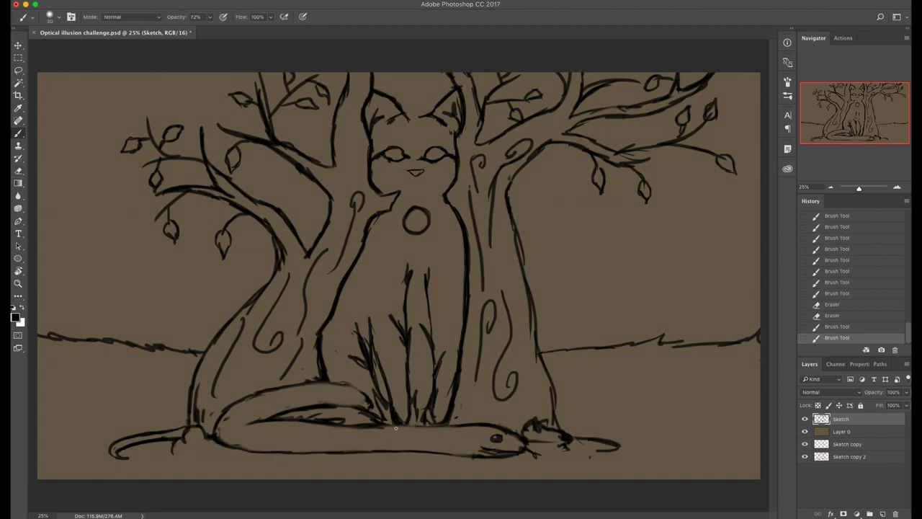
{"action": "key", "text": "super+z"}
{"action": "left_click_drag", "start_coordinate": [377, 428], "coordinate": [450, 426]}
Erase the rough lower jaw of the snake and redraw it with a clean mouth line
{"action": "key", "text": "e"}
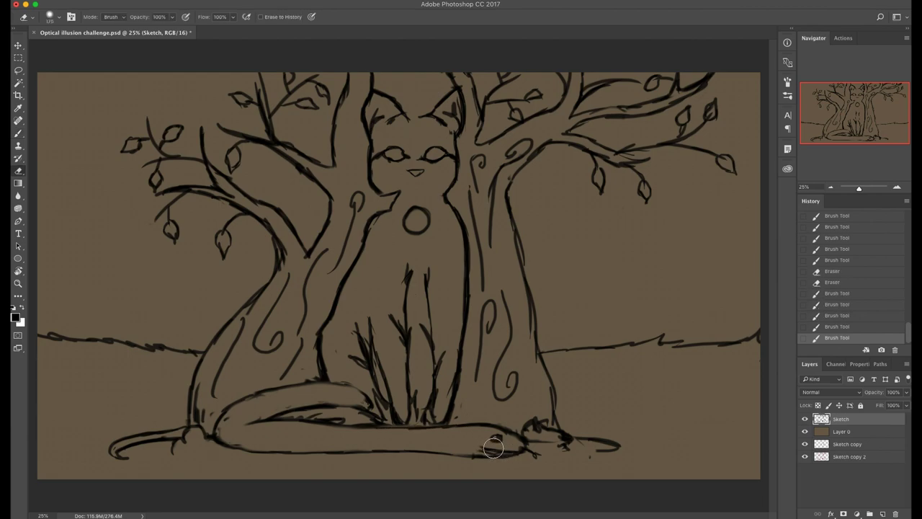
{"action": "left_click_drag", "start_coordinate": [498, 451], "coordinate": [475, 450]}
{"action": "mouse_move", "coordinate": [472, 458]}
{"action": "left_mouse_down"}
{"action": "mouse_move", "coordinate": [497, 450]}
{"action": "mouse_move", "coordinate": [503, 437]}
{"action": "left_mouse_up"}
{"action": "key", "text": "b"}
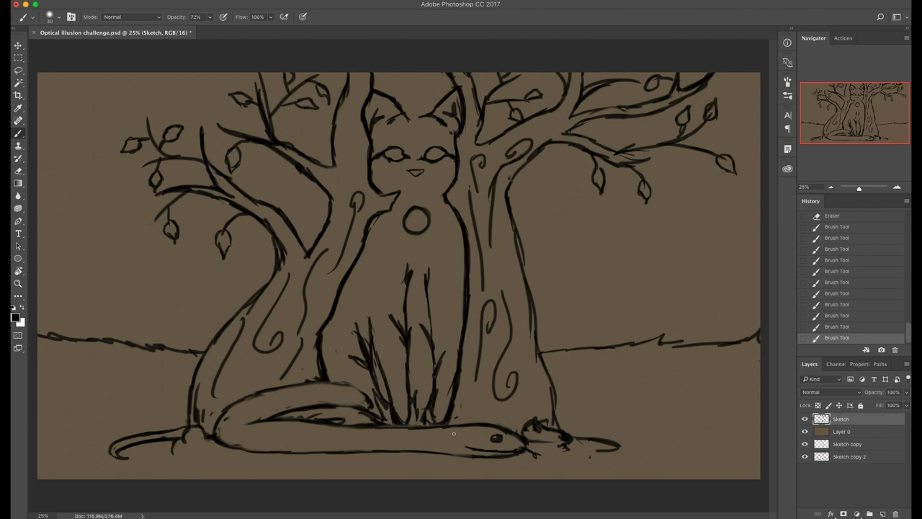
Draw markings behind the snake's eye and cover its front body with small curved scales
{"action": "left_click_drag", "start_coordinate": [484, 432], "coordinate": [464, 437]}
{"action": "left_click_drag", "start_coordinate": [445, 435], "coordinate": [441, 443]}
{"action": "key", "text": "super+z"}
{"action": "left_click_drag", "start_coordinate": [432, 431], "coordinate": [439, 449]}
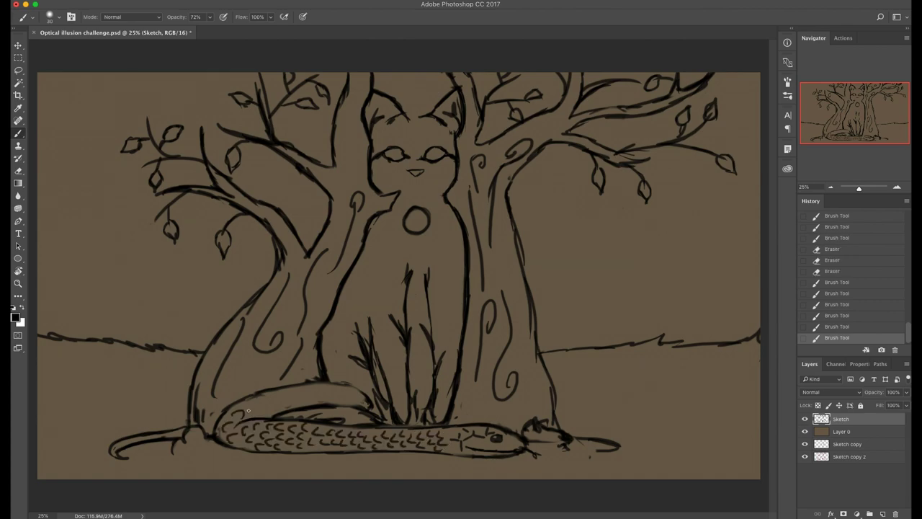
Add curved scales to the snake's rear coil and to the tail end beyond the left trunk
{"action": "left_click_drag", "start_coordinate": [247, 409], "coordinate": [267, 415]}
{"action": "key", "text": "super+z"}
{"action": "left_click_drag", "start_coordinate": [266, 398], "coordinate": [270, 405]}
{"action": "left_click_drag", "start_coordinate": [273, 399], "coordinate": [284, 408]}
{"action": "key", "text": "super+z"}
{"action": "left_click_drag", "start_coordinate": [126, 439], "coordinate": [110, 450]}
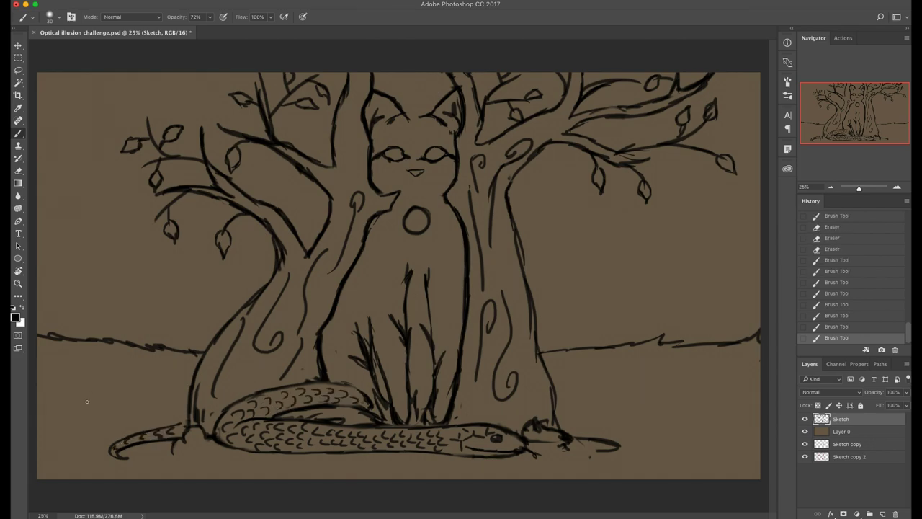
Sketch scattered tufts of grass across the ground left of the left tree
{"action": "mouse_move", "coordinate": [86, 409]}
{"action": "left_mouse_down"}
{"action": "mouse_move", "coordinate": [93, 386]}
{"action": "mouse_move", "coordinate": [108, 382]}
{"action": "left_mouse_up"}
{"action": "left_click_drag", "start_coordinate": [51, 416], "coordinate": [46, 470]}
{"action": "left_click_drag", "start_coordinate": [72, 433], "coordinate": [81, 467]}
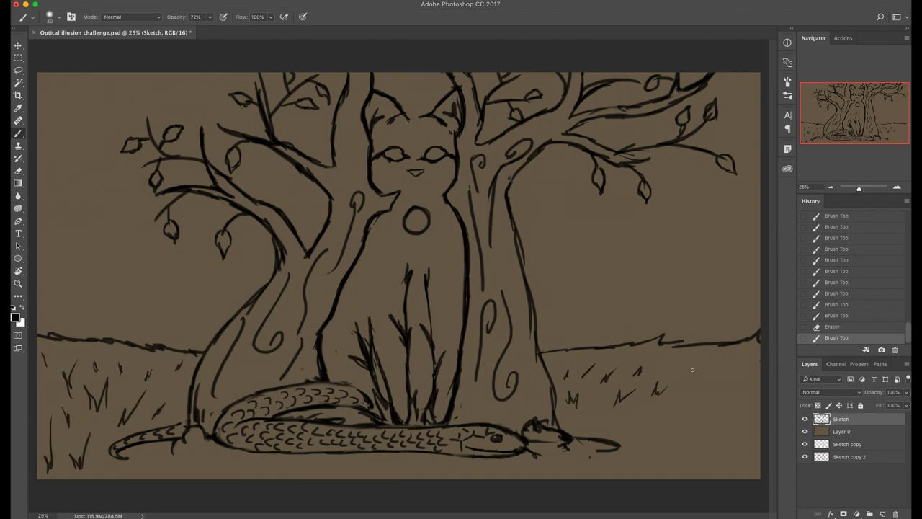
Sketch scattered tufts of grass across the ground right of the right tree
{"action": "mouse_move", "coordinate": [691, 370]}
{"action": "left_mouse_down"}
{"action": "mouse_move", "coordinate": [680, 376]}
{"action": "mouse_move", "coordinate": [740, 348]}
{"action": "left_mouse_up"}
{"action": "mouse_move", "coordinate": [723, 399]}
{"action": "left_mouse_down"}
{"action": "mouse_move", "coordinate": [706, 379]}
{"action": "mouse_move", "coordinate": [713, 388]}
{"action": "mouse_move", "coordinate": [735, 372]}
{"action": "mouse_move", "coordinate": [749, 398]}
{"action": "left_mouse_up"}
{"action": "key", "text": "e"}
{"action": "key", "text": "b"}
{"action": "key", "text": "e"}
{"action": "key", "text": "b"}
{"action": "mouse_move", "coordinate": [653, 434]}
{"action": "left_mouse_down"}
{"action": "mouse_move", "coordinate": [663, 409]}
{"action": "mouse_move", "coordinate": [667, 428]}
{"action": "mouse_move", "coordinate": [685, 400]}
{"action": "left_mouse_up"}
{"action": "left_click_drag", "start_coordinate": [734, 443], "coordinate": [713, 416]}
{"action": "mouse_move", "coordinate": [622, 426]}
{"action": "left_mouse_down"}
{"action": "mouse_move", "coordinate": [626, 440]}
{"action": "mouse_move", "coordinate": [628, 418]}
{"action": "mouse_move", "coordinate": [626, 432]}
{"action": "left_mouse_up"}
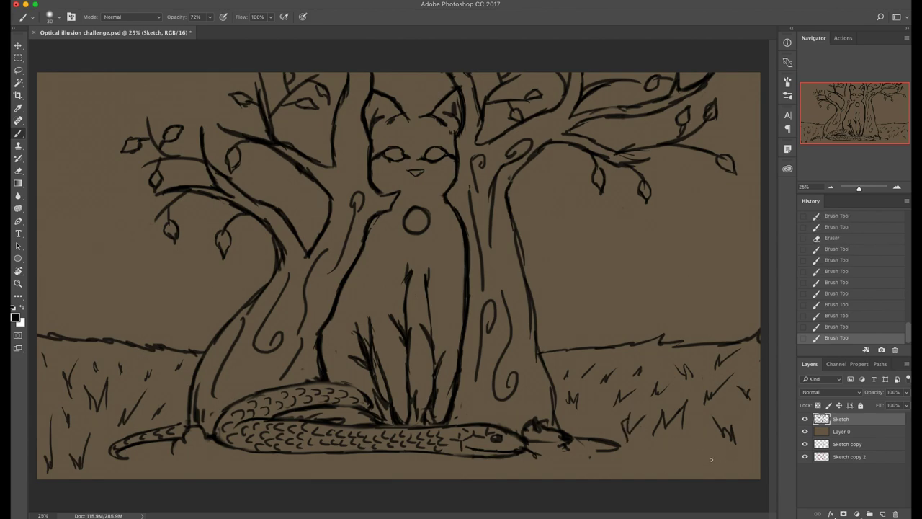
Erase the dark clump and root at the right trunk's base and draw rounded rocks with ground strokes there
{"action": "key", "text": "e"}
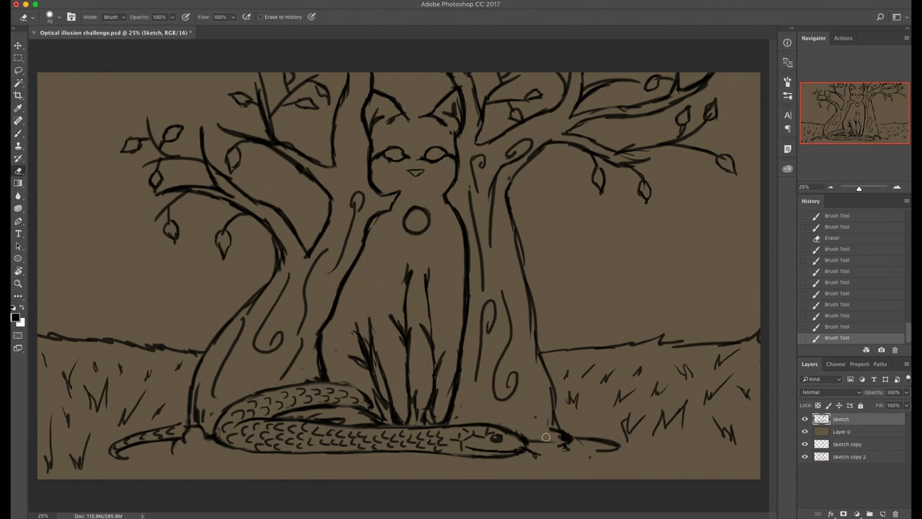
{"action": "mouse_move", "coordinate": [546, 436]}
{"action": "left_mouse_down"}
{"action": "mouse_move", "coordinate": [566, 436]}
{"action": "mouse_move", "coordinate": [520, 427]}
{"action": "mouse_move", "coordinate": [546, 417]}
{"action": "mouse_move", "coordinate": [571, 440]}
{"action": "left_mouse_up"}
{"action": "key", "text": "b"}
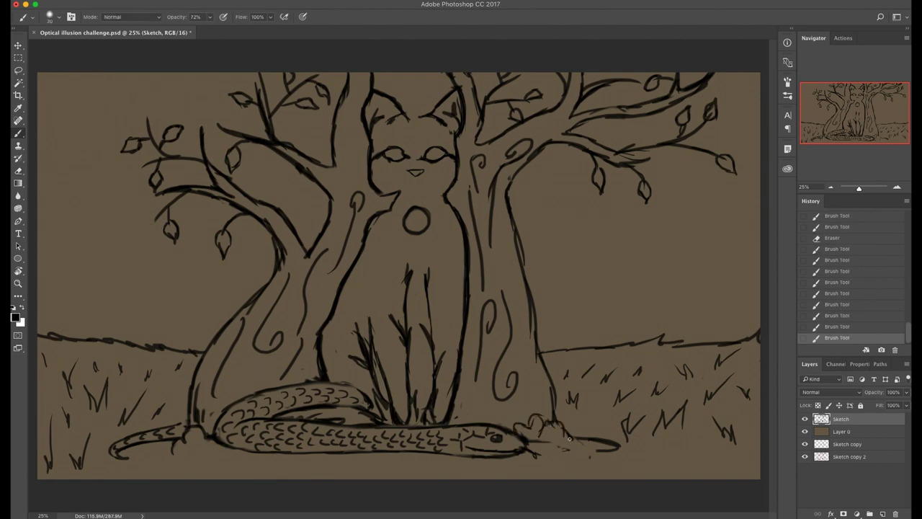
{"action": "mouse_move", "coordinate": [568, 433]}
{"action": "left_mouse_down"}
{"action": "mouse_move", "coordinate": [576, 442]}
{"action": "mouse_move", "coordinate": [607, 418]}
{"action": "mouse_move", "coordinate": [639, 436]}
{"action": "left_mouse_up"}
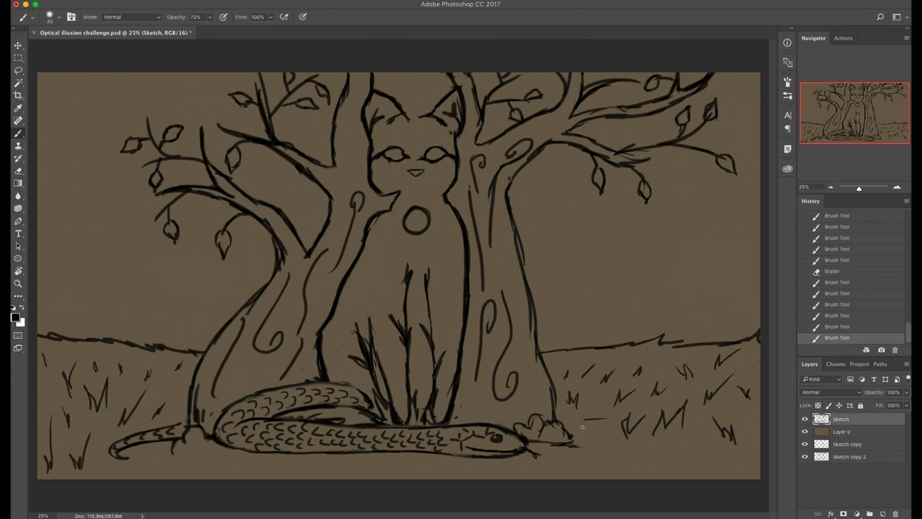
Draw horizontal ground strokes across the foreground below the snake and toward the lower-right corner
{"action": "left_click_drag", "start_coordinate": [601, 452], "coordinate": [670, 446]}
{"action": "left_click_drag", "start_coordinate": [719, 447], "coordinate": [733, 448]}
{"action": "left_click_drag", "start_coordinate": [608, 465], "coordinate": [671, 461]}
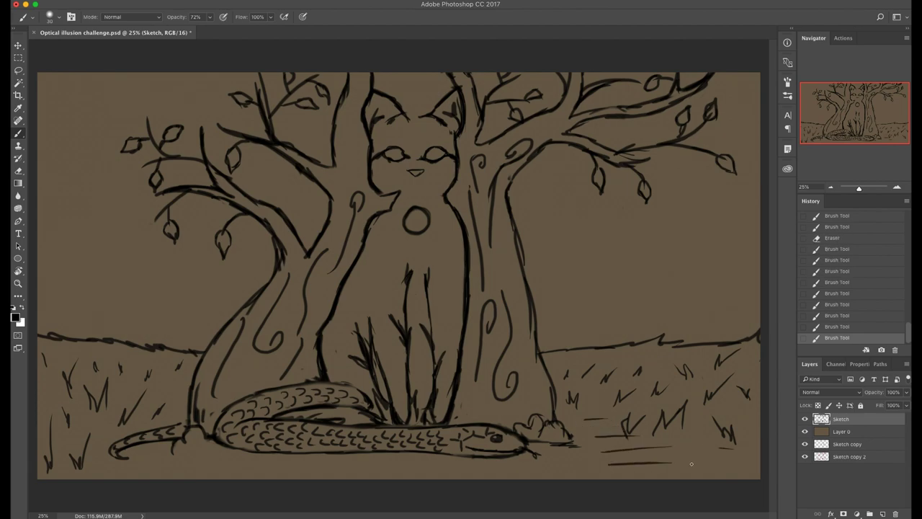
{"action": "left_click_drag", "start_coordinate": [434, 470], "coordinate": [589, 464]}
{"action": "left_click_drag", "start_coordinate": [315, 468], "coordinate": [433, 472]}
{"action": "mouse_move", "coordinate": [195, 463]}
{"action": "left_mouse_down"}
{"action": "mouse_move", "coordinate": [324, 460]}
{"action": "mouse_move", "coordinate": [232, 474]}
{"action": "left_mouse_up"}
{"action": "left_click_drag", "start_coordinate": [114, 467], "coordinate": [160, 465]}
Add short horizontal strokes among the left grass and erase the ground lines in the lower-right foreground
{"action": "left_click_drag", "start_coordinate": [121, 393], "coordinate": [144, 392]}
{"action": "left_click_drag", "start_coordinate": [164, 393], "coordinate": [187, 392]}
{"action": "left_click_drag", "start_coordinate": [42, 393], "coordinate": [62, 393]}
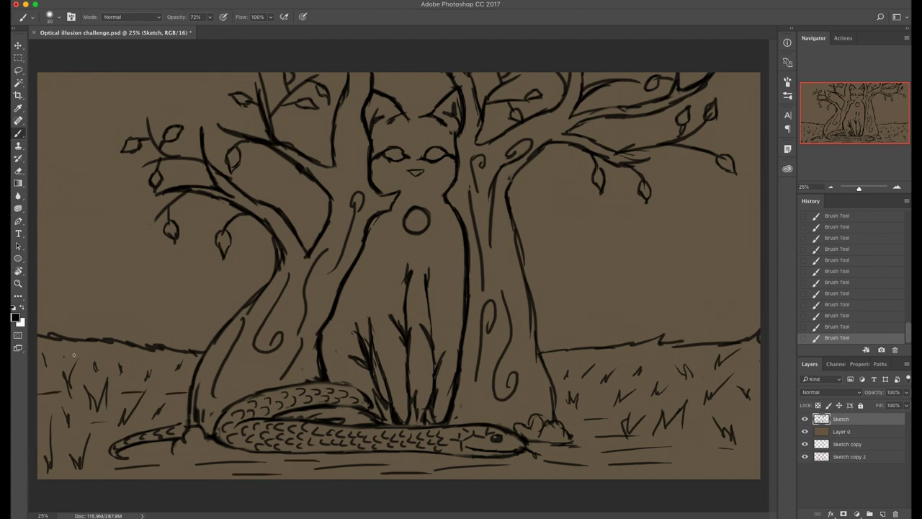
{"action": "left_click_drag", "start_coordinate": [63, 355], "coordinate": [158, 356]}
{"action": "key", "text": "e"}
{"action": "mouse_move", "coordinate": [684, 459]}
{"action": "left_mouse_down"}
{"action": "mouse_move", "coordinate": [622, 448]}
{"action": "mouse_move", "coordinate": [659, 454]}
{"action": "left_mouse_up"}
Try sketching a small animal in the lower-right foreground and erase it
{"action": "key", "text": "b"}
{"action": "left_click_drag", "start_coordinate": [659, 443], "coordinate": [676, 447]}
{"action": "mouse_move", "coordinate": [667, 443]}
{"action": "left_mouse_down"}
{"action": "mouse_move", "coordinate": [676, 439]}
{"action": "mouse_move", "coordinate": [685, 453]}
{"action": "left_mouse_up"}
{"action": "key", "text": "e"}
{"action": "key", "text": "b"}
{"action": "mouse_move", "coordinate": [680, 446]}
{"action": "left_mouse_down"}
{"action": "mouse_move", "coordinate": [706, 454]}
{"action": "mouse_move", "coordinate": [668, 458]}
{"action": "mouse_move", "coordinate": [702, 462]}
{"action": "left_mouse_up"}
{"action": "mouse_move", "coordinate": [707, 459]}
{"action": "left_mouse_down"}
{"action": "mouse_move", "coordinate": [724, 465]}
{"action": "mouse_move", "coordinate": [685, 470]}
{"action": "mouse_move", "coordinate": [716, 453]}
{"action": "mouse_move", "coordinate": [669, 468]}
{"action": "mouse_move", "coordinate": [680, 457]}
{"action": "left_mouse_up"}
{"action": "key", "text": "e"}
{"action": "key", "text": "b"}
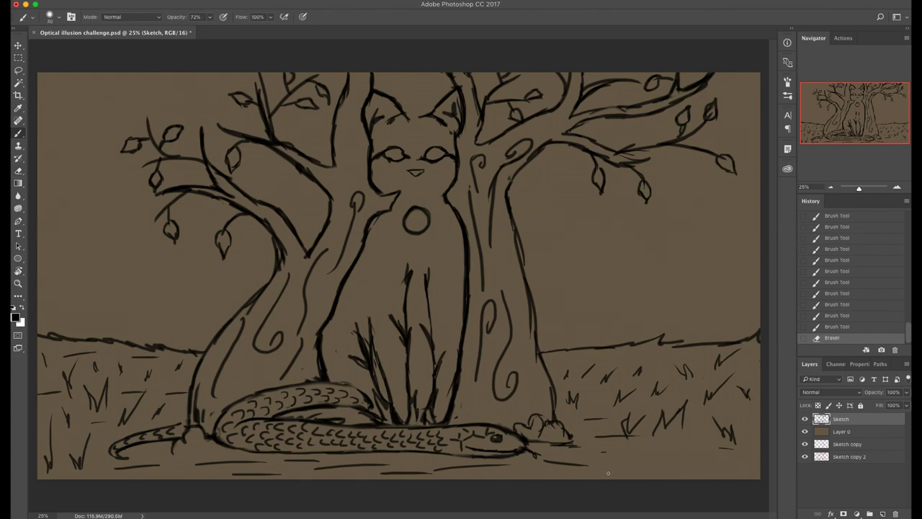
{"action": "key", "text": "e"}
{"action": "left_click_drag", "start_coordinate": [605, 452], "coordinate": [615, 455]}
Draw a small mouse facing the snake in the lower-right foreground, with head, ears, back and curving tail
{"action": "key", "text": "super+plus"}
{"action": "left_click_drag", "start_coordinate": [683, 485], "coordinate": [570, 327]}
{"action": "key", "text": "b"}
{"action": "mouse_move", "coordinate": [620, 357]}
{"action": "left_mouse_down"}
{"action": "mouse_move", "coordinate": [634, 377]}
{"action": "mouse_move", "coordinate": [648, 358]}
{"action": "mouse_move", "coordinate": [635, 346]}
{"action": "mouse_move", "coordinate": [667, 382]}
{"action": "left_mouse_up"}
{"action": "mouse_move", "coordinate": [643, 356]}
{"action": "left_mouse_down"}
{"action": "mouse_move", "coordinate": [693, 355]}
{"action": "mouse_move", "coordinate": [677, 354]}
{"action": "left_mouse_up"}
{"action": "key", "text": "e"}
{"action": "key", "text": "b"}
{"action": "mouse_move", "coordinate": [666, 353]}
{"action": "left_mouse_down"}
{"action": "mouse_move", "coordinate": [692, 377]}
{"action": "mouse_move", "coordinate": [661, 382]}
{"action": "mouse_move", "coordinate": [736, 373]}
{"action": "left_mouse_up"}
Draw the mouse's belly, hind leg and feet
{"action": "key", "text": "e"}
{"action": "key", "text": "b"}
{"action": "mouse_move", "coordinate": [628, 381]}
{"action": "left_mouse_down"}
{"action": "mouse_move", "coordinate": [680, 371]}
{"action": "mouse_move", "coordinate": [674, 376]}
{"action": "left_mouse_up"}
{"action": "left_click_drag", "start_coordinate": [680, 373], "coordinate": [666, 383]}
{"action": "left_click_drag", "start_coordinate": [655, 387], "coordinate": [686, 380]}
Draw the mouse's dark eye with a small erased highlight and add fine details to its snout
{"action": "key", "text": "e"}
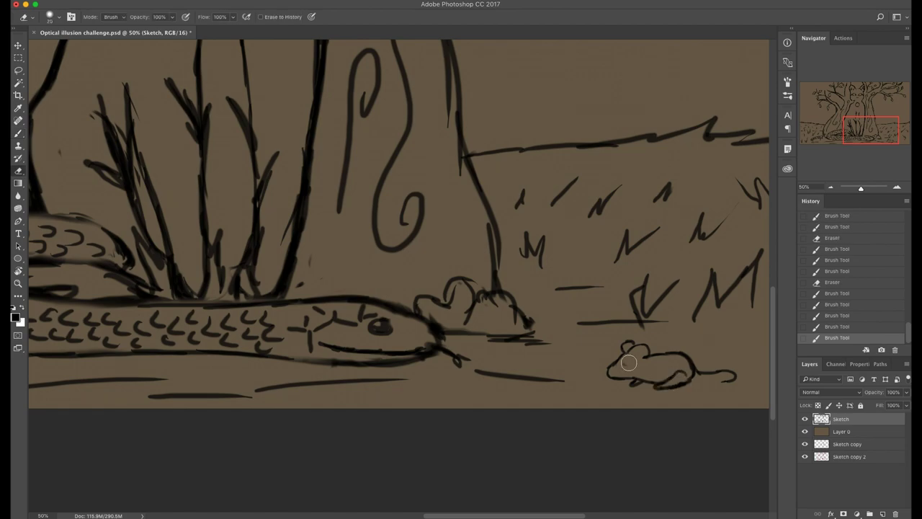
{"action": "left_click_drag", "start_coordinate": [628, 363], "coordinate": [631, 362]}
{"action": "key", "text": "b"}
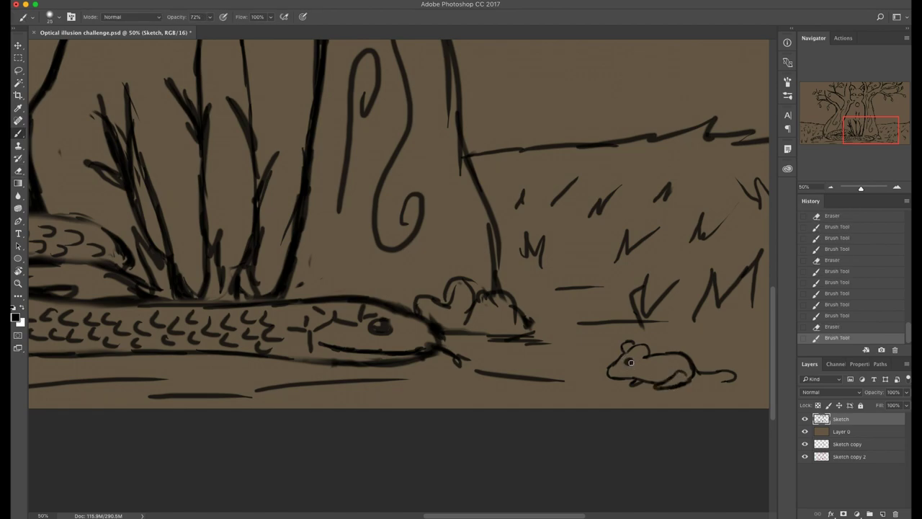
{"action": "key", "text": "e"}
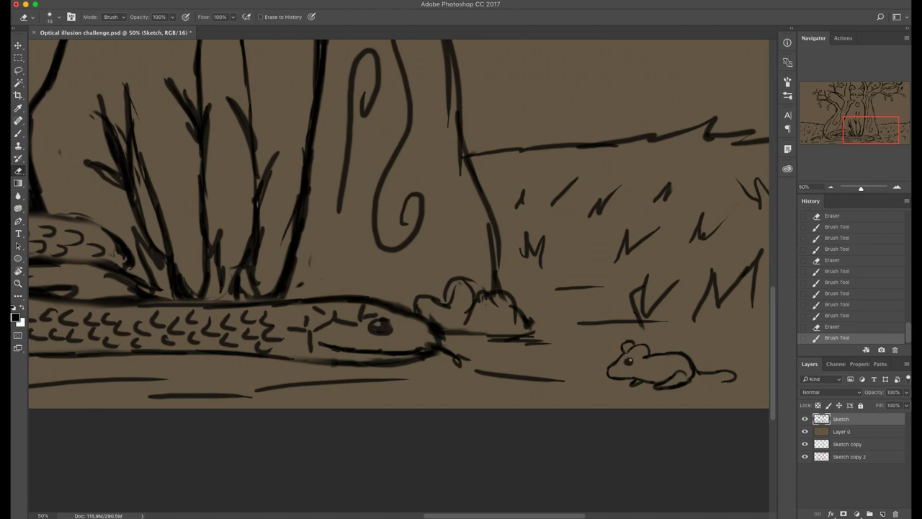
{"action": "left_click", "coordinate": [629, 362]}
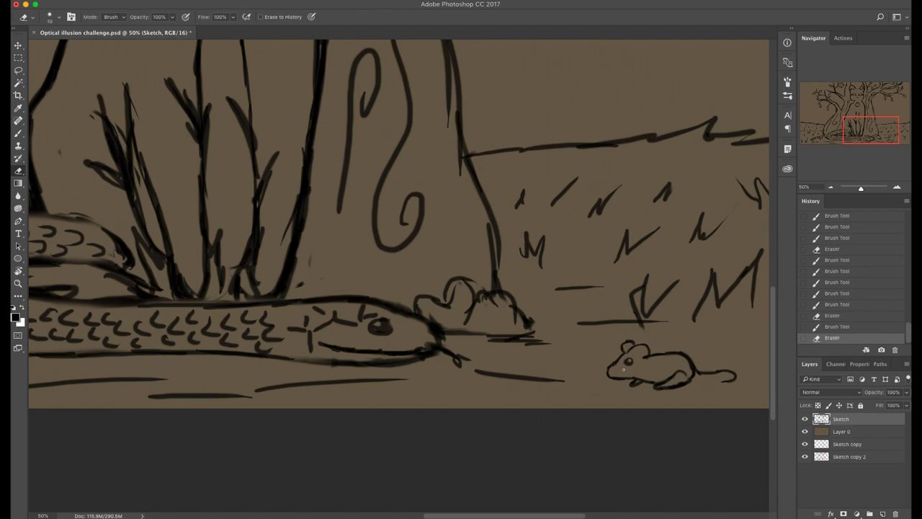
{"action": "key", "text": "b"}
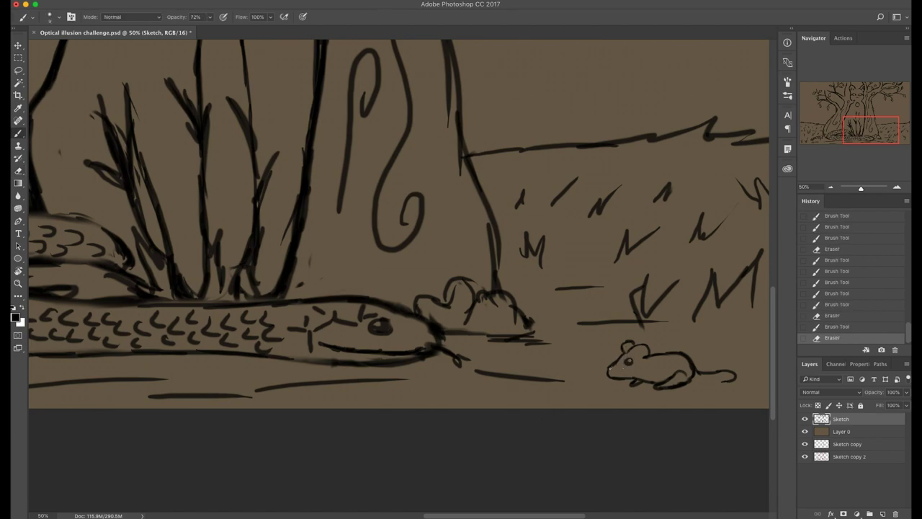
{"action": "left_click", "coordinate": [620, 374]}
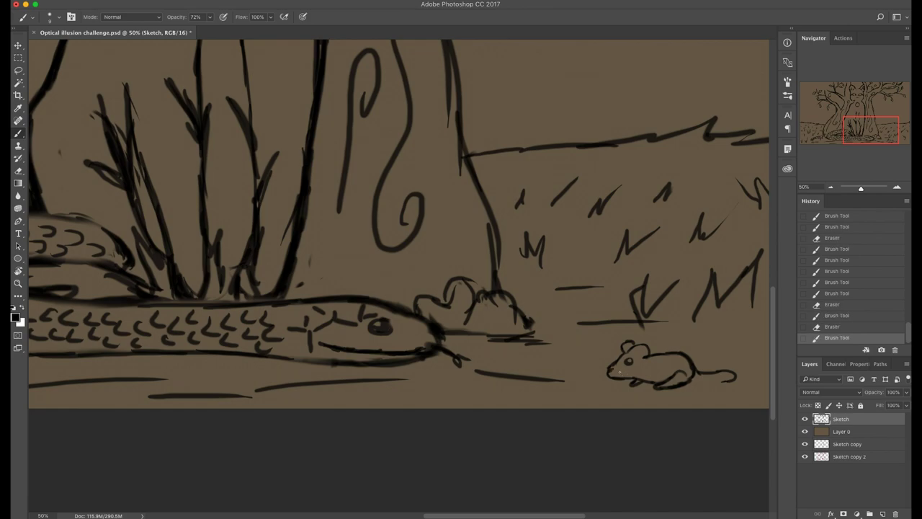
Create a new layer named Color directly above Layer 0
{"action": "key", "text": "super+minus"}
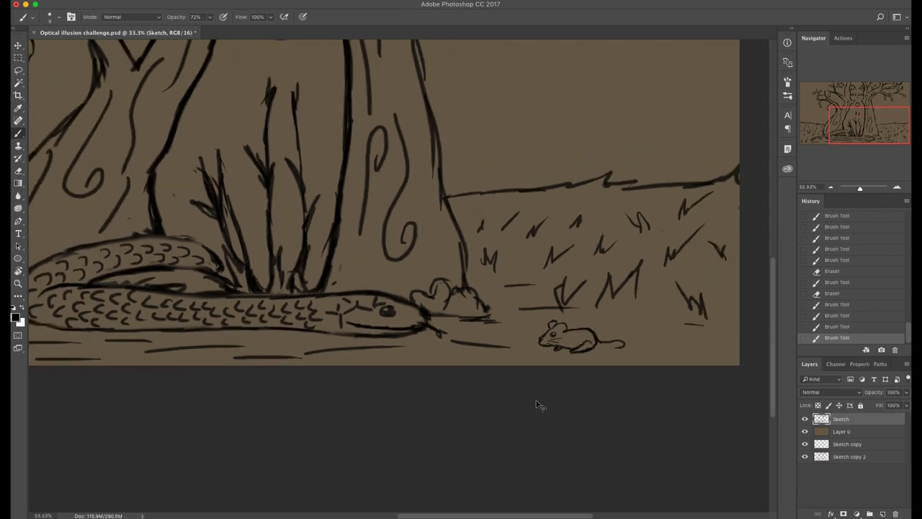
{"action": "key", "text": "super+minus"}
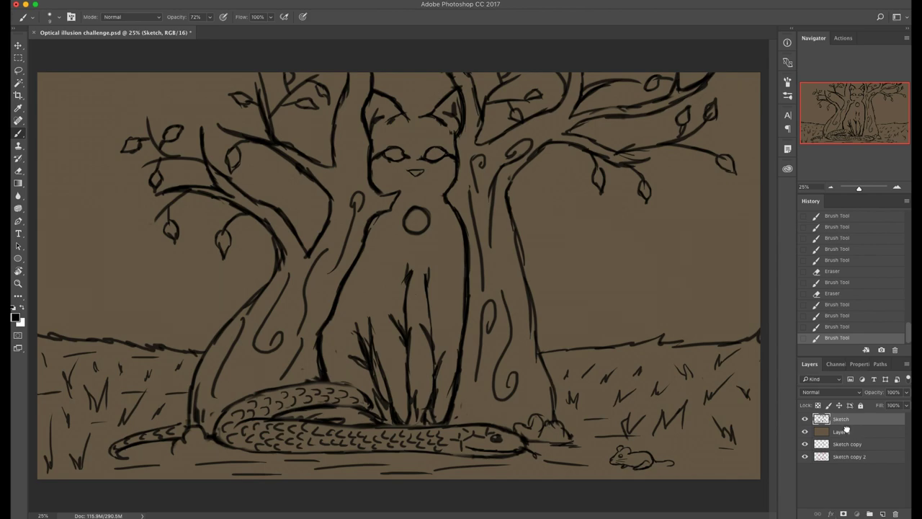
{"action": "left_click", "coordinate": [846, 430]}
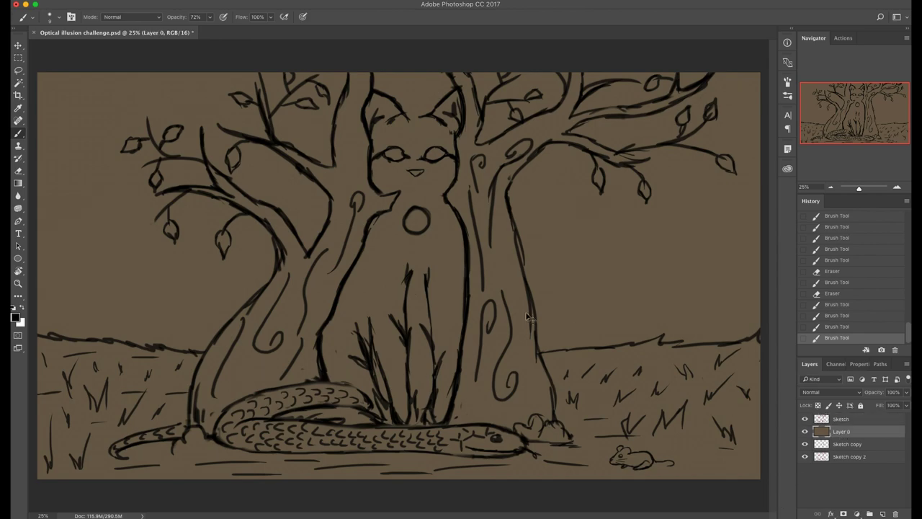
{"action": "key", "text": "shift+super+n"}
{"action": "type", "text": "Color"}
{"action": "key", "text": "Return"}
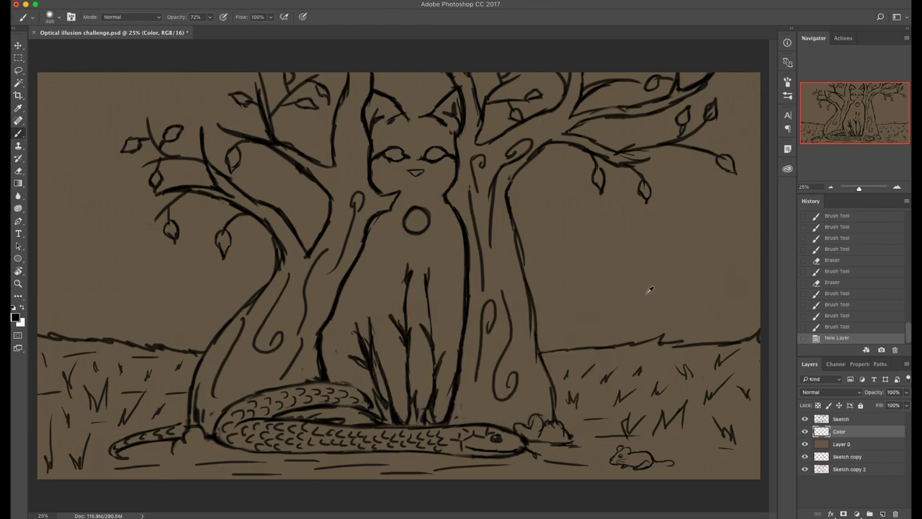
Set the brush color to a warm orange-brown (a5704d) and the brush opacity to 100%
{"action": "left_click", "coordinate": [15, 317]}
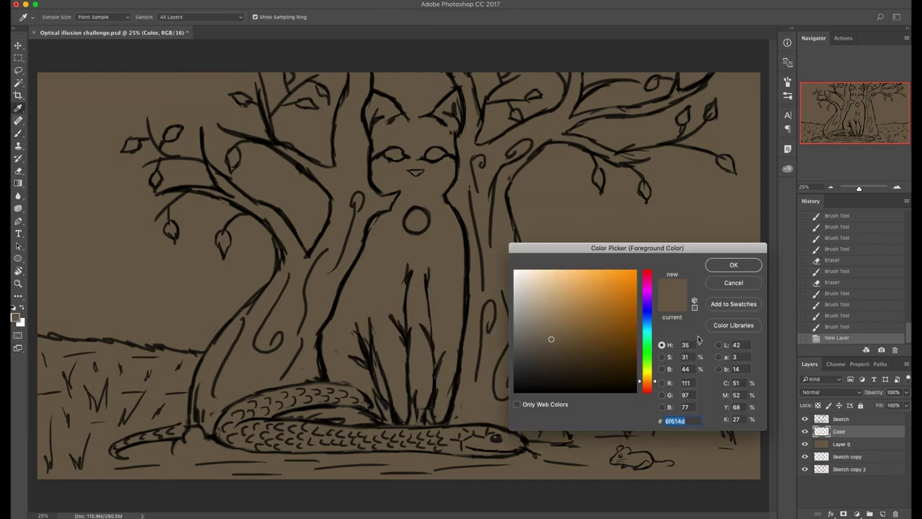
{"action": "left_click_drag", "start_coordinate": [564, 321], "coordinate": [574, 312]}
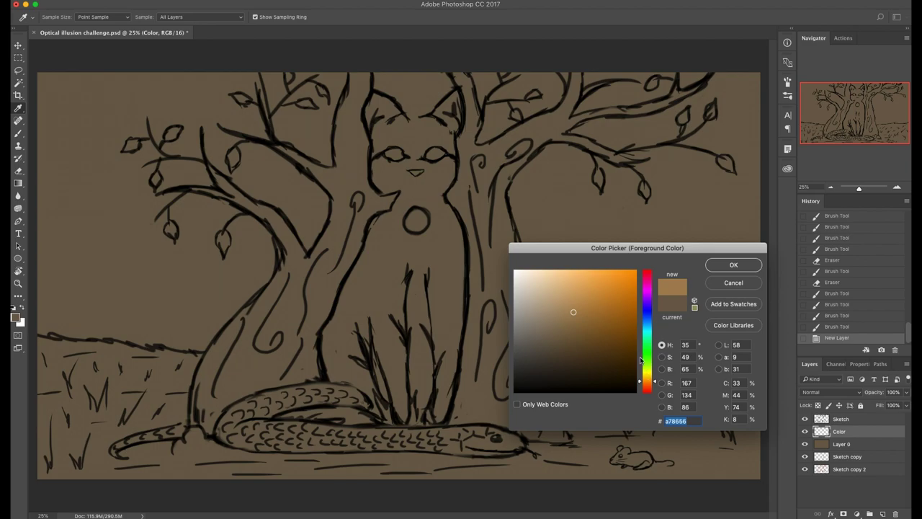
{"action": "left_click_drag", "start_coordinate": [647, 381], "coordinate": [647, 384]}
{"action": "left_click", "coordinate": [733, 264]}
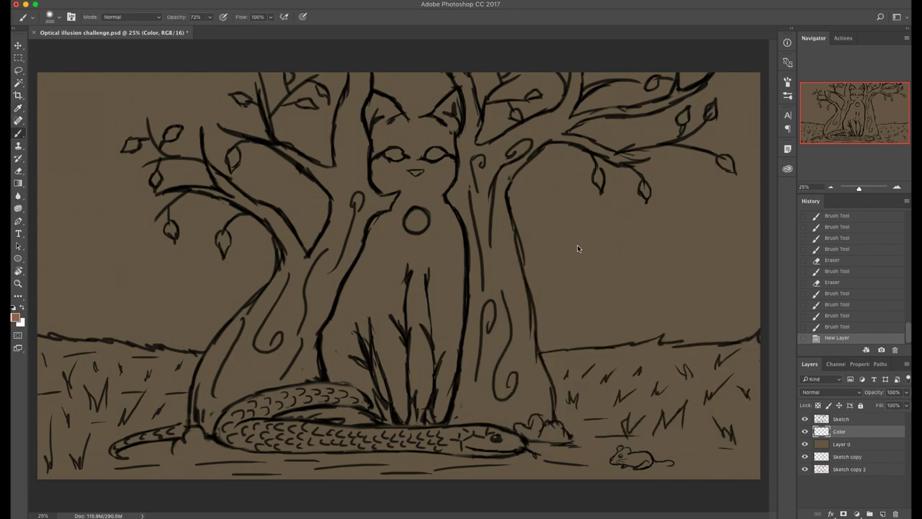
{"action": "left_click_drag", "start_coordinate": [654, 237], "coordinate": [663, 236]}
{"action": "key", "text": "ctrl+z"}
{"action": "left_click", "coordinate": [210, 16]}
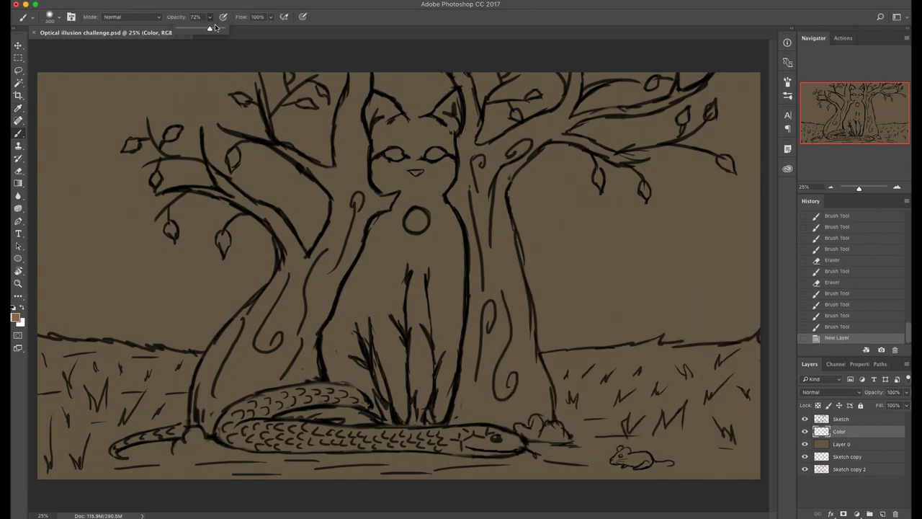
{"action": "left_click_drag", "start_coordinate": [208, 29], "coordinate": [223, 28]}
Fill the entire sky behind the trees and cat down to the horizon with orange-brown, using a soft 700 px brush
{"action": "key", "text": "bracketright"}
{"action": "key", "text": "bracketright"}
{"action": "key", "text": "bracketright"}
{"action": "key", "text": "bracketright"}
{"action": "left_click_drag", "start_coordinate": [710, 159], "coordinate": [227, 121]}
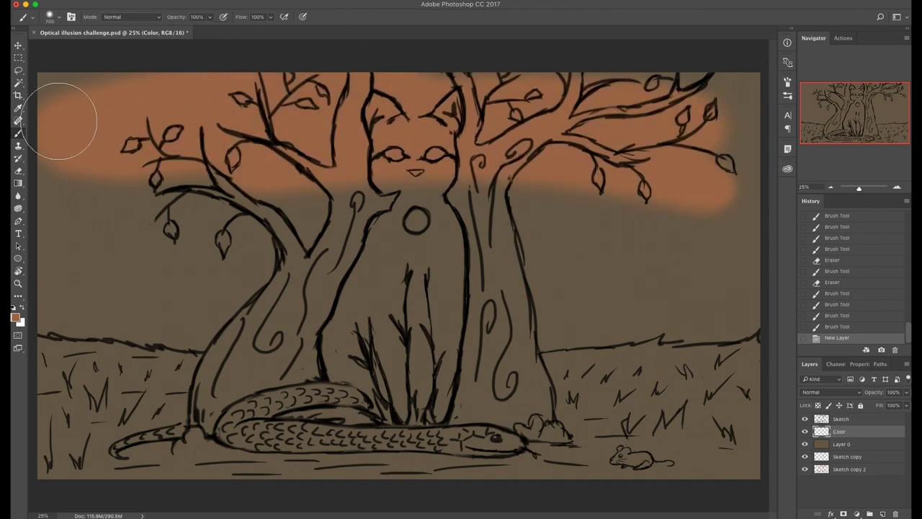
{"action": "mouse_move", "coordinate": [206, 93]}
{"action": "left_mouse_down"}
{"action": "mouse_move", "coordinate": [250, 203]}
{"action": "mouse_move", "coordinate": [216, 260]}
{"action": "mouse_move", "coordinate": [123, 284]}
{"action": "left_mouse_up"}
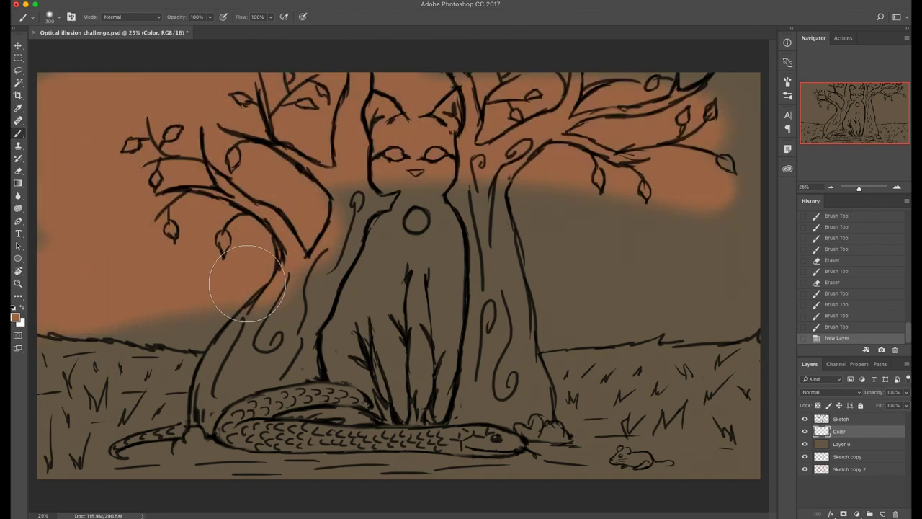
{"action": "mouse_move", "coordinate": [247, 283]}
{"action": "left_mouse_down"}
{"action": "mouse_move", "coordinate": [134, 307]}
{"action": "mouse_move", "coordinate": [200, 288]}
{"action": "mouse_move", "coordinate": [653, 285]}
{"action": "mouse_move", "coordinate": [778, 299]}
{"action": "mouse_move", "coordinate": [518, 317]}
{"action": "mouse_move", "coordinate": [708, 299]}
{"action": "mouse_move", "coordinate": [781, 238]}
{"action": "mouse_move", "coordinate": [691, 101]}
{"action": "mouse_move", "coordinate": [593, 127]}
{"action": "mouse_move", "coordinate": [622, 139]}
{"action": "left_mouse_up"}
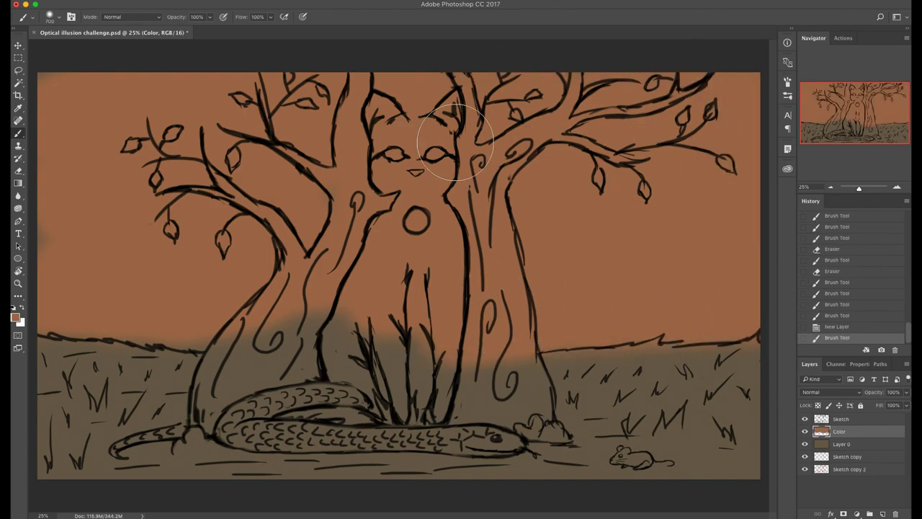
{"action": "left_click_drag", "start_coordinate": [749, 324], "coordinate": [50, 324]}
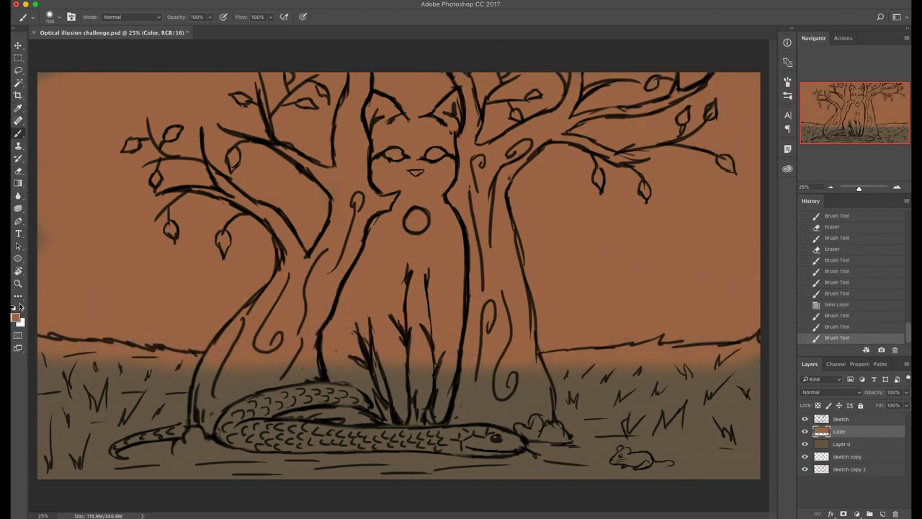
Choose olive 746e51 and paint the grassy field below the horizon on both sides and between the trunks
{"action": "left_click", "coordinate": [17, 318]}
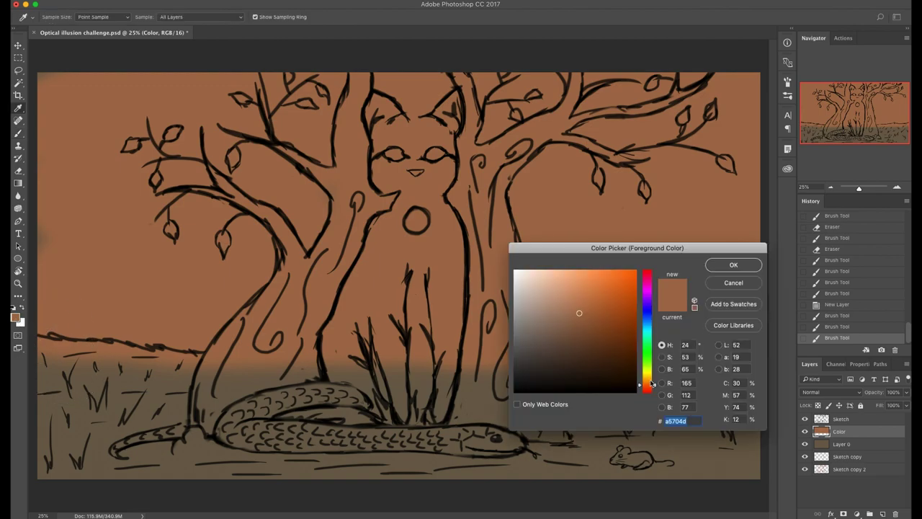
{"action": "left_click_drag", "start_coordinate": [651, 384], "coordinate": [651, 375]}
{"action": "left_click", "coordinate": [550, 337]}
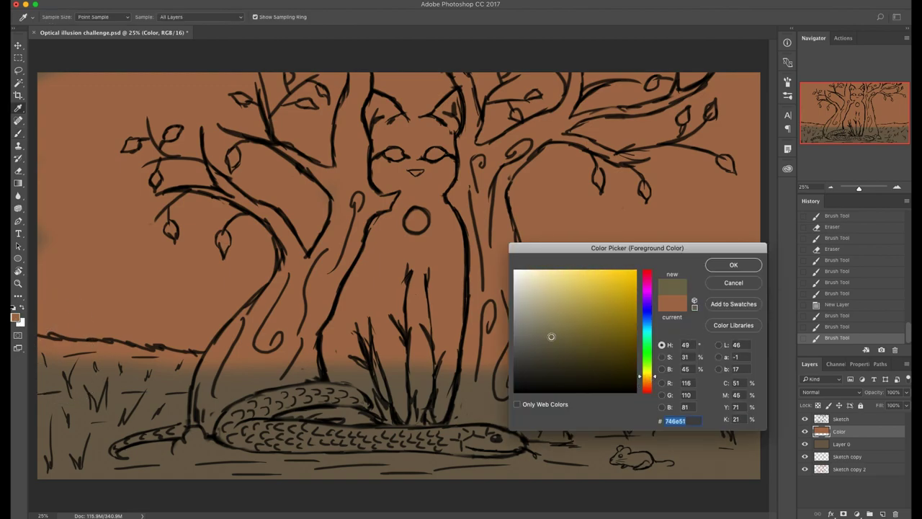
{"action": "left_click", "coordinate": [729, 266]}
{"action": "mouse_move", "coordinate": [582, 406]}
{"action": "left_mouse_down"}
{"action": "mouse_move", "coordinate": [672, 391]}
{"action": "mouse_move", "coordinate": [586, 387]}
{"action": "mouse_move", "coordinate": [607, 405]}
{"action": "left_mouse_up"}
{"action": "mouse_move", "coordinate": [330, 355]}
{"action": "left_mouse_down"}
{"action": "mouse_move", "coordinate": [344, 381]}
{"action": "mouse_move", "coordinate": [365, 380]}
{"action": "mouse_move", "coordinate": [373, 363]}
{"action": "mouse_move", "coordinate": [457, 363]}
{"action": "mouse_move", "coordinate": [445, 391]}
{"action": "mouse_move", "coordinate": [424, 385]}
{"action": "mouse_move", "coordinate": [446, 364]}
{"action": "left_mouse_up"}
{"action": "mouse_move", "coordinate": [617, 346]}
{"action": "left_mouse_down"}
{"action": "mouse_move", "coordinate": [658, 340]}
{"action": "mouse_move", "coordinate": [619, 355]}
{"action": "left_mouse_up"}
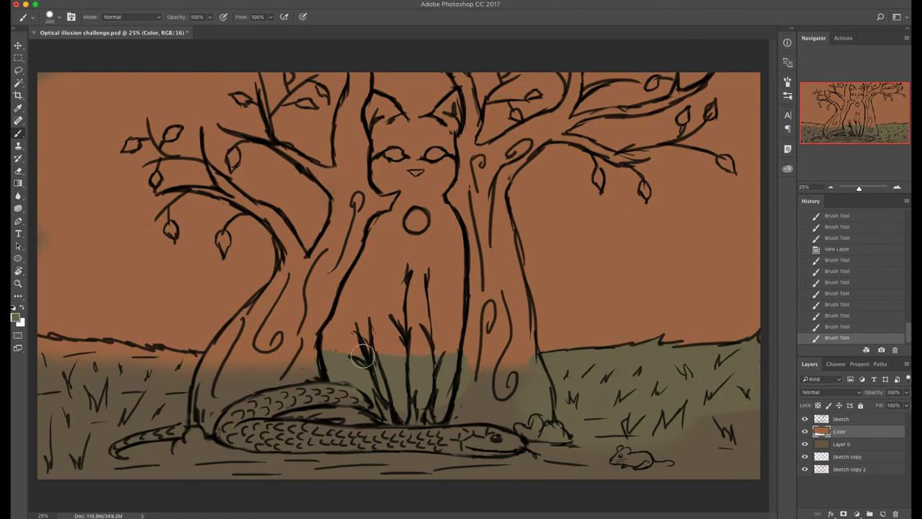
{"action": "mouse_move", "coordinate": [190, 351]}
{"action": "left_mouse_down"}
{"action": "mouse_move", "coordinate": [188, 363]}
{"action": "mouse_move", "coordinate": [131, 360]}
{"action": "mouse_move", "coordinate": [123, 374]}
{"action": "left_mouse_up"}
{"action": "mouse_move", "coordinate": [123, 373]}
{"action": "left_mouse_down"}
{"action": "mouse_move", "coordinate": [586, 381]}
{"action": "mouse_move", "coordinate": [710, 397]}
{"action": "mouse_move", "coordinate": [685, 409]}
{"action": "left_mouse_up"}
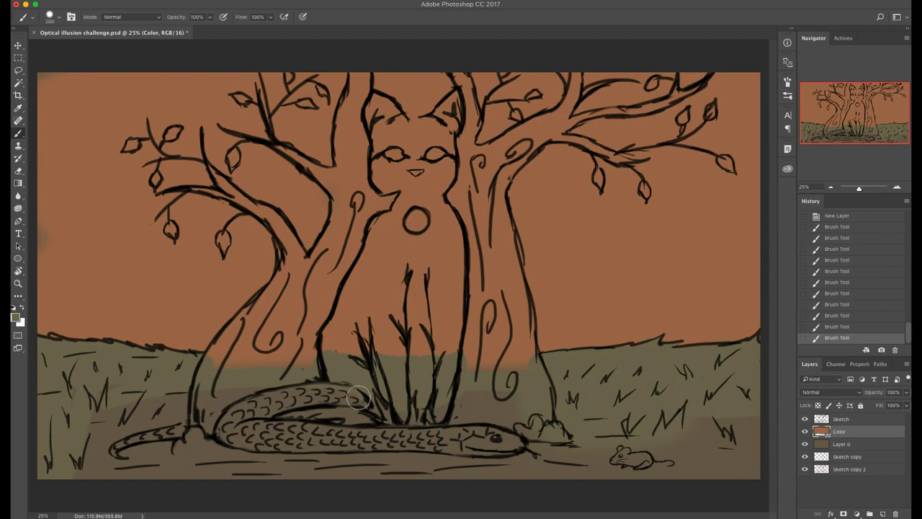
Shade the foreground ground around the snake and mouse with a darker olive, using a soft 700 px brush at 50% opacity
{"action": "left_click", "coordinate": [16, 317]}
{"action": "key", "text": "Return"}
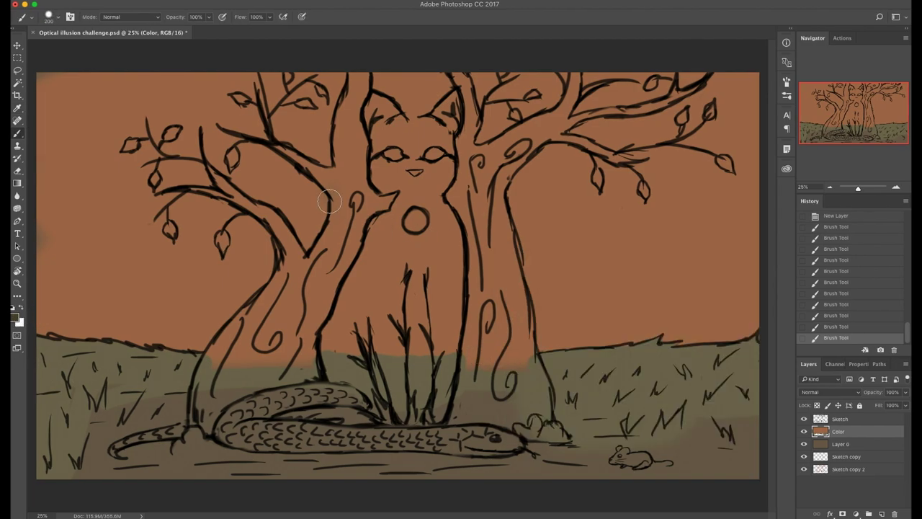
{"action": "left_click", "coordinate": [209, 18]}
{"action": "left_click", "coordinate": [186, 30]}
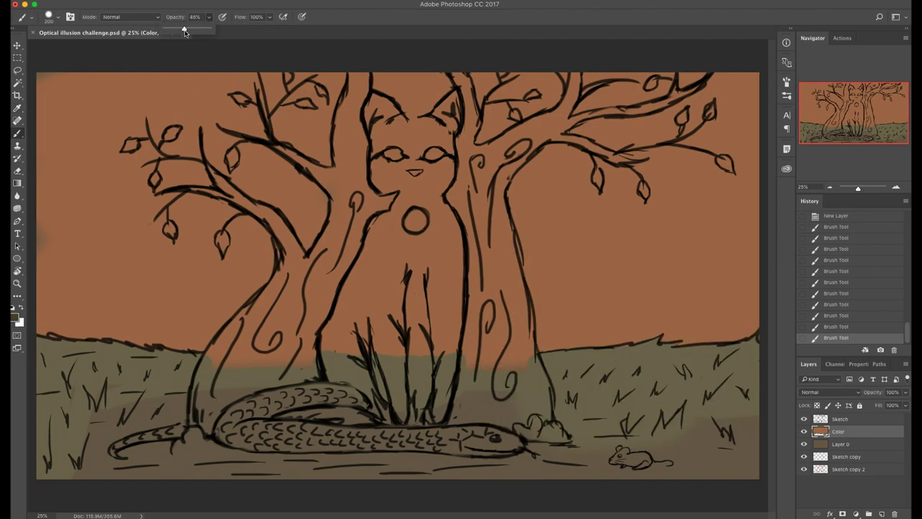
{"action": "left_click", "coordinate": [330, 396]}
{"action": "right_click", "coordinate": [333, 396]}
{"action": "left_click_drag", "start_coordinate": [405, 437], "coordinate": [401, 439]}
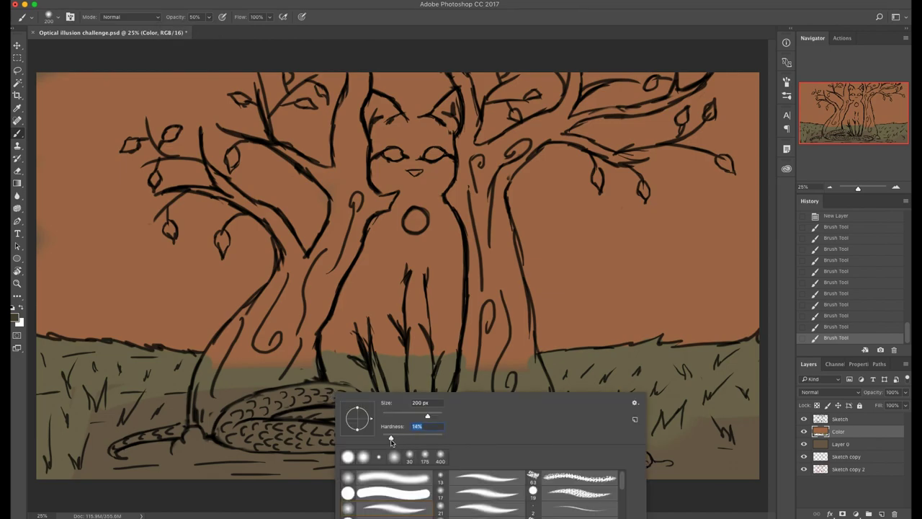
{"action": "left_click", "coordinate": [196, 439]}
{"action": "key", "text": "bracketright"}
{"action": "key", "text": "bracketright"}
{"action": "key", "text": "bracketright"}
{"action": "key", "text": "bracketright"}
{"action": "key", "text": "bracketright"}
{"action": "mouse_move", "coordinate": [197, 440]}
{"action": "left_mouse_down"}
{"action": "mouse_move", "coordinate": [118, 469]}
{"action": "mouse_move", "coordinate": [511, 423]}
{"action": "mouse_move", "coordinate": [116, 467]}
{"action": "mouse_move", "coordinate": [746, 460]}
{"action": "left_mouse_up"}
Blend the dark foreground into the lighter grass across the full width with tones sampled from the ground
{"action": "left_click", "coordinate": [142, 409], "text": "alt"}
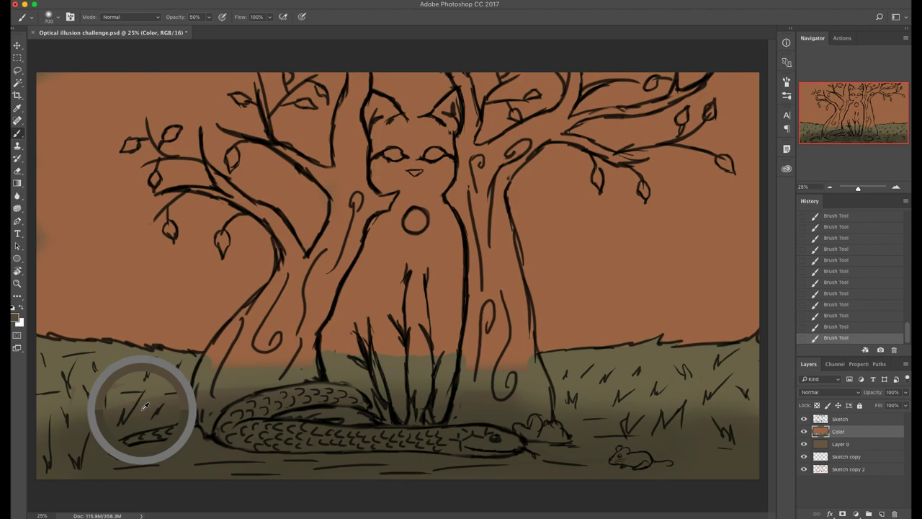
{"action": "mouse_move", "coordinate": [165, 399]}
{"action": "left_mouse_down"}
{"action": "mouse_move", "coordinate": [137, 408]}
{"action": "mouse_move", "coordinate": [758, 433]}
{"action": "left_mouse_up"}
{"action": "left_click", "coordinate": [733, 373], "text": "alt"}
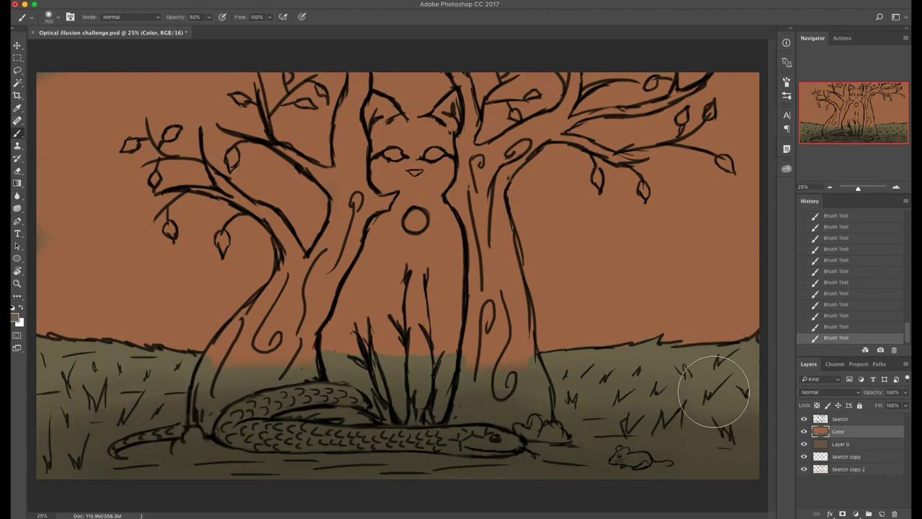
{"action": "left_click", "coordinate": [163, 412], "text": "alt"}
{"action": "left_click_drag", "start_coordinate": [182, 407], "coordinate": [159, 411]}
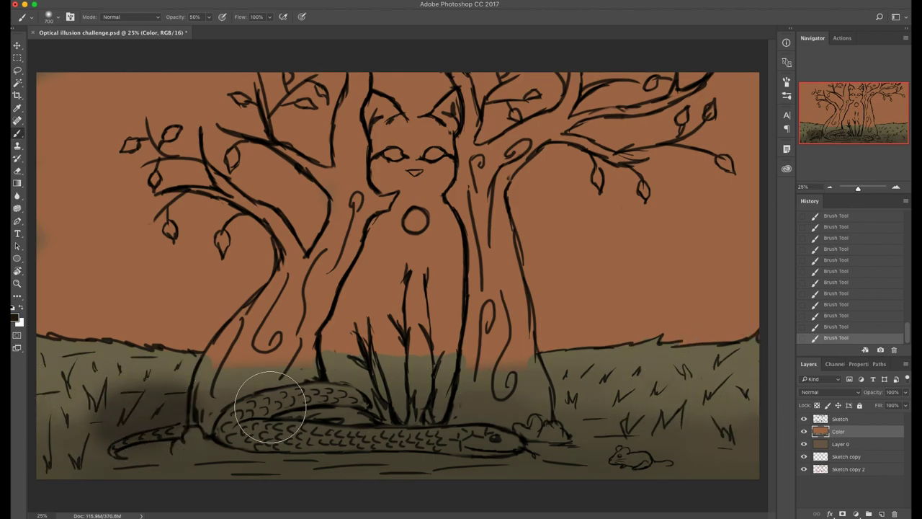
{"action": "key", "text": "ctrl+z"}
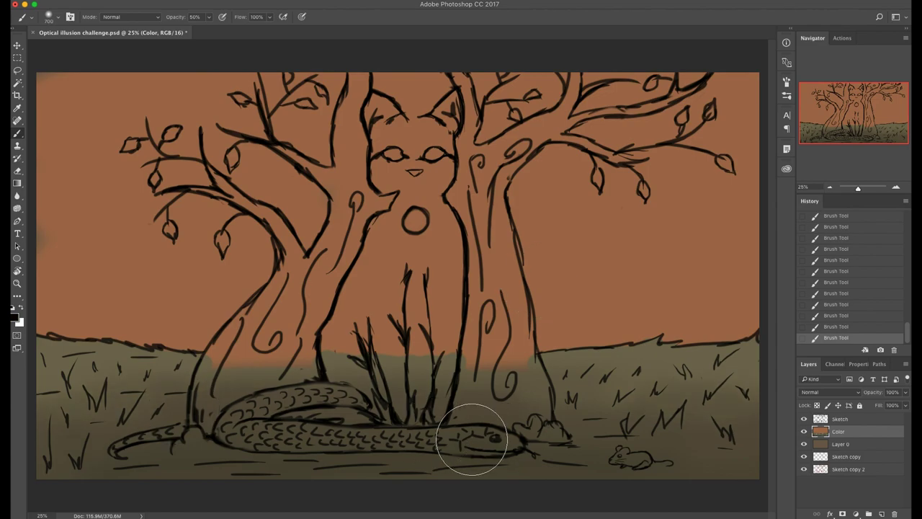
{"action": "mouse_move", "coordinate": [472, 439]}
{"action": "left_mouse_down"}
{"action": "mouse_move", "coordinate": [520, 457]}
{"action": "mouse_move", "coordinate": [212, 439]}
{"action": "mouse_move", "coordinate": [317, 461]}
{"action": "left_mouse_up"}
{"action": "key", "text": "ctrl+z"}
{"action": "key", "text": "bracketleft"}
{"action": "key", "text": "bracketleft"}
{"action": "key", "text": "bracketleft"}
{"action": "key", "text": "bracketleft"}
{"action": "key", "text": "bracketleft"}
{"action": "key", "text": "bracketleft"}
{"action": "key", "text": "bracketleft"}
{"action": "key", "text": "bracketleft"}
{"action": "key", "text": "bracketright"}
{"action": "key", "text": "bracketright"}
{"action": "key", "text": "bracketright"}
{"action": "key", "text": "bracketright"}
{"action": "key", "text": "bracketright"}
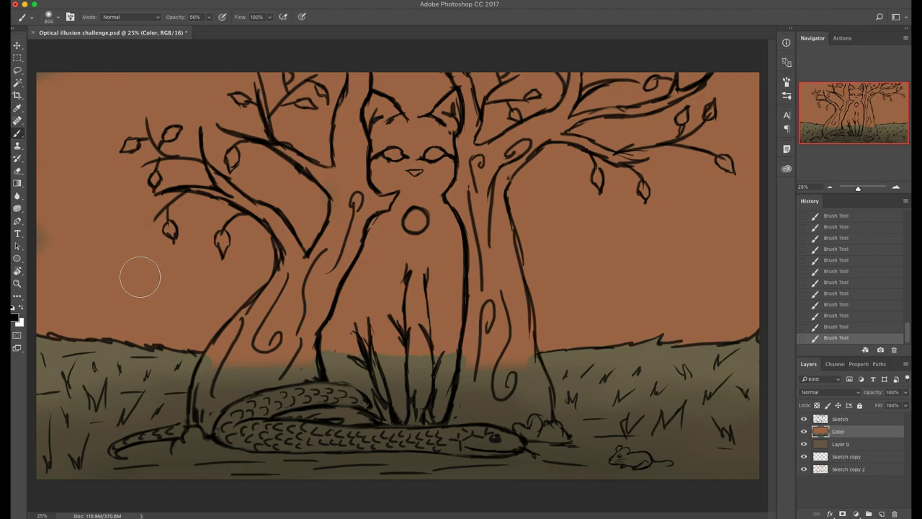
Paint the right tree's trunk and main branches in dark brown 423931 at 100% opacity with a 175 px brush
{"action": "key", "text": "0"}
{"action": "left_click", "coordinate": [15, 317]}
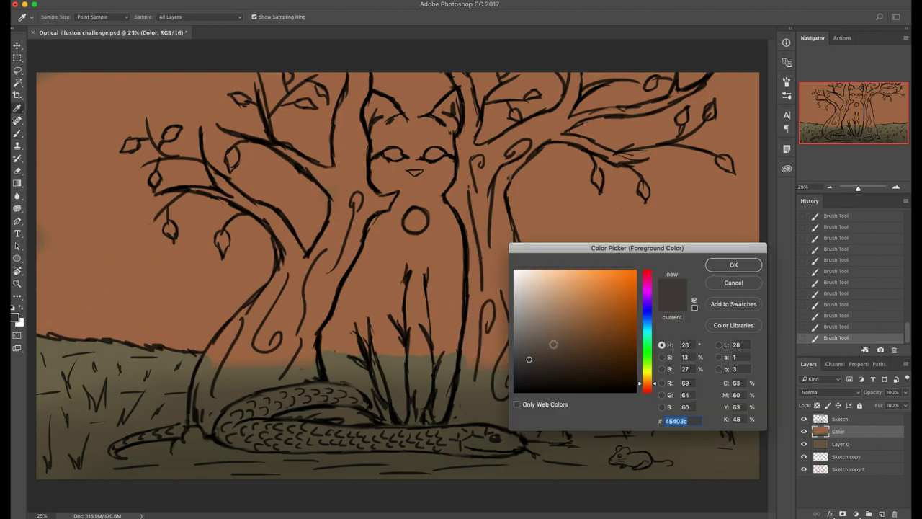
{"action": "left_click", "coordinate": [545, 360]}
{"action": "left_click", "coordinate": [733, 264]}
{"action": "mouse_move", "coordinate": [504, 259]}
{"action": "left_mouse_down"}
{"action": "mouse_move", "coordinate": [489, 360]}
{"action": "mouse_move", "coordinate": [498, 325]}
{"action": "mouse_move", "coordinate": [489, 240]}
{"action": "mouse_move", "coordinate": [465, 220]}
{"action": "mouse_move", "coordinate": [479, 233]}
{"action": "left_mouse_up"}
{"action": "right_click", "coordinate": [489, 241]}
{"action": "left_click", "coordinate": [566, 283]}
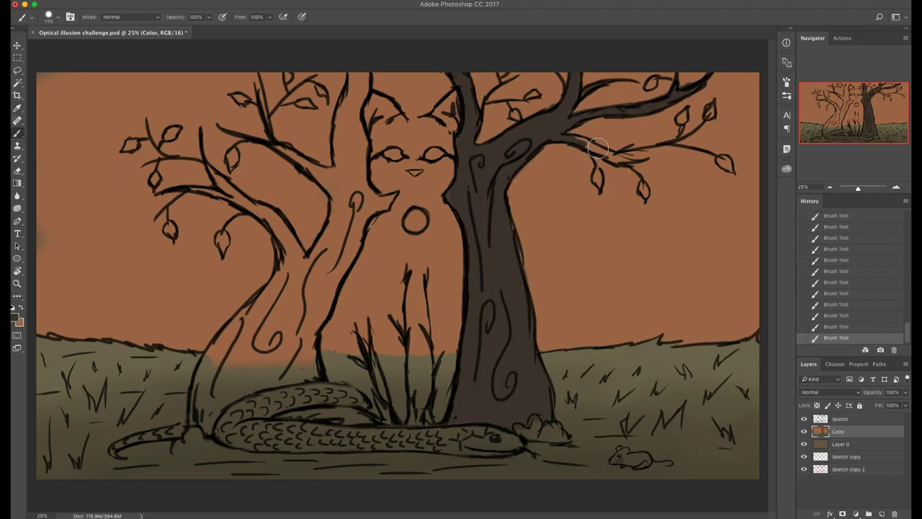
{"action": "left_click_drag", "start_coordinate": [577, 141], "coordinate": [633, 157]}
Paint the left tree's upper trunk and main branches down to the fork in the same dark brown
{"action": "mouse_move", "coordinate": [356, 76]}
{"action": "left_mouse_down"}
{"action": "mouse_move", "coordinate": [347, 134]}
{"action": "mouse_move", "coordinate": [358, 82]}
{"action": "mouse_move", "coordinate": [358, 187]}
{"action": "mouse_move", "coordinate": [357, 129]}
{"action": "mouse_move", "coordinate": [349, 146]}
{"action": "mouse_move", "coordinate": [343, 132]}
{"action": "mouse_move", "coordinate": [343, 194]}
{"action": "mouse_move", "coordinate": [341, 163]}
{"action": "mouse_move", "coordinate": [325, 193]}
{"action": "left_mouse_up"}
{"action": "mouse_move", "coordinate": [269, 139]}
{"action": "left_mouse_down"}
{"action": "mouse_move", "coordinate": [352, 195]}
{"action": "mouse_move", "coordinate": [326, 251]}
{"action": "mouse_move", "coordinate": [364, 218]}
{"action": "mouse_move", "coordinate": [333, 278]}
{"action": "left_mouse_up"}
{"action": "key", "text": "x"}
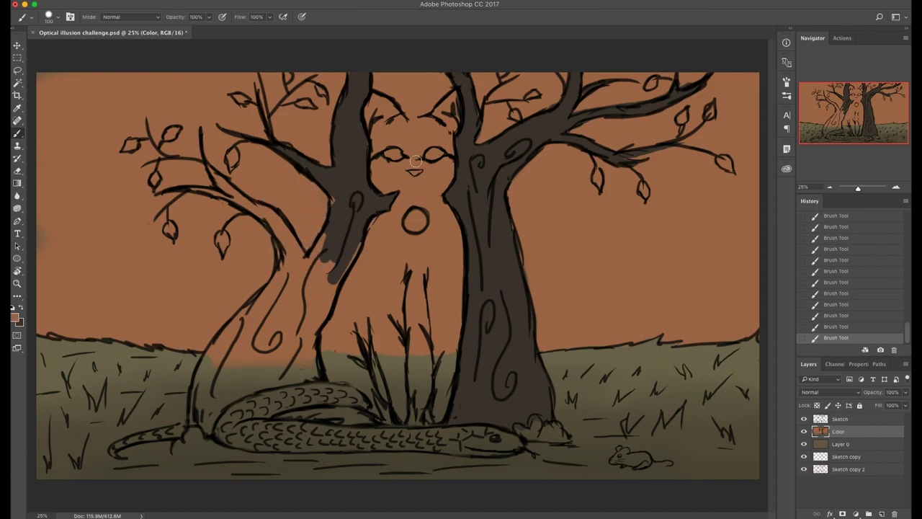
{"action": "left_click", "coordinate": [342, 183], "text": "alt"}
{"action": "left_click_drag", "start_coordinate": [325, 252], "coordinate": [300, 282]}
{"action": "mouse_move", "coordinate": [354, 245]}
{"action": "left_mouse_down"}
{"action": "mouse_move", "coordinate": [345, 267]}
{"action": "mouse_move", "coordinate": [356, 244]}
{"action": "mouse_move", "coordinate": [298, 287]}
{"action": "left_mouse_up"}
{"action": "mouse_move", "coordinate": [269, 213]}
{"action": "left_mouse_down"}
{"action": "mouse_move", "coordinate": [304, 271]}
{"action": "mouse_move", "coordinate": [275, 220]}
{"action": "mouse_move", "coordinate": [298, 263]}
{"action": "mouse_move", "coordinate": [278, 229]}
{"action": "mouse_move", "coordinate": [207, 162]}
{"action": "mouse_move", "coordinate": [245, 206]}
{"action": "left_mouse_up"}
{"action": "mouse_move", "coordinate": [188, 189]}
{"action": "left_mouse_down"}
{"action": "mouse_move", "coordinate": [239, 200]}
{"action": "mouse_move", "coordinate": [197, 188]}
{"action": "mouse_move", "coordinate": [267, 218]}
{"action": "mouse_move", "coordinate": [235, 197]}
{"action": "mouse_move", "coordinate": [278, 236]}
{"action": "mouse_move", "coordinate": [250, 208]}
{"action": "mouse_move", "coordinate": [292, 288]}
{"action": "left_mouse_up"}
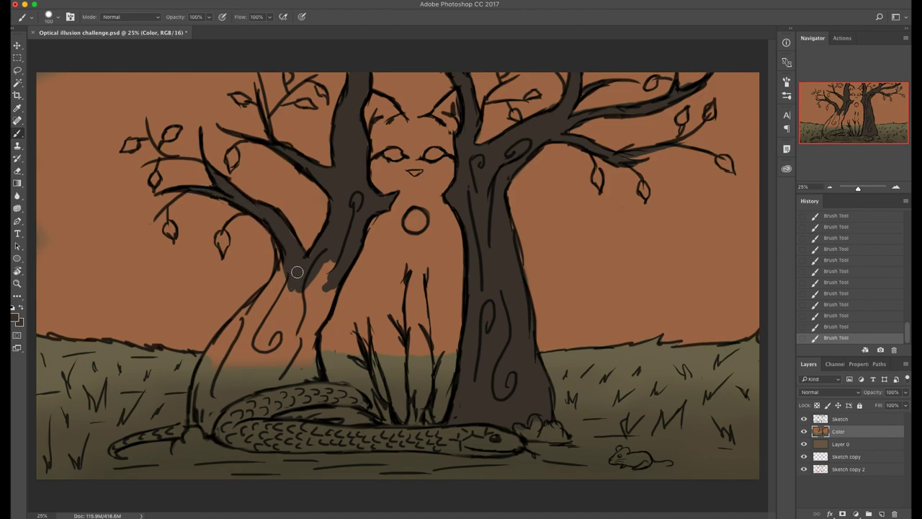
Fill the left tree's lower trunk with dark brown from the fork down to the snake
{"action": "mouse_move", "coordinate": [290, 247]}
{"action": "left_mouse_down"}
{"action": "mouse_move", "coordinate": [281, 275]}
{"action": "mouse_move", "coordinate": [231, 335]}
{"action": "mouse_move", "coordinate": [279, 279]}
{"action": "mouse_move", "coordinate": [223, 346]}
{"action": "mouse_move", "coordinate": [270, 288]}
{"action": "mouse_move", "coordinate": [237, 345]}
{"action": "left_mouse_up"}
{"action": "mouse_move", "coordinate": [233, 301]}
{"action": "left_mouse_down"}
{"action": "mouse_move", "coordinate": [237, 319]}
{"action": "mouse_move", "coordinate": [211, 363]}
{"action": "mouse_move", "coordinate": [216, 357]}
{"action": "mouse_move", "coordinate": [207, 401]}
{"action": "mouse_move", "coordinate": [208, 366]}
{"action": "mouse_move", "coordinate": [243, 354]}
{"action": "mouse_move", "coordinate": [298, 290]}
{"action": "mouse_move", "coordinate": [286, 243]}
{"action": "mouse_move", "coordinate": [322, 280]}
{"action": "mouse_move", "coordinate": [310, 304]}
{"action": "mouse_move", "coordinate": [314, 373]}
{"action": "mouse_move", "coordinate": [288, 377]}
{"action": "mouse_move", "coordinate": [296, 369]}
{"action": "mouse_move", "coordinate": [223, 401]}
{"action": "mouse_move", "coordinate": [313, 374]}
{"action": "left_mouse_up"}
{"action": "key", "text": "bracketleft"}
{"action": "key", "text": "bracketleft"}
{"action": "key", "text": "bracketleft"}
{"action": "key", "text": "bracketleft"}
{"action": "key", "text": "bracketleft"}
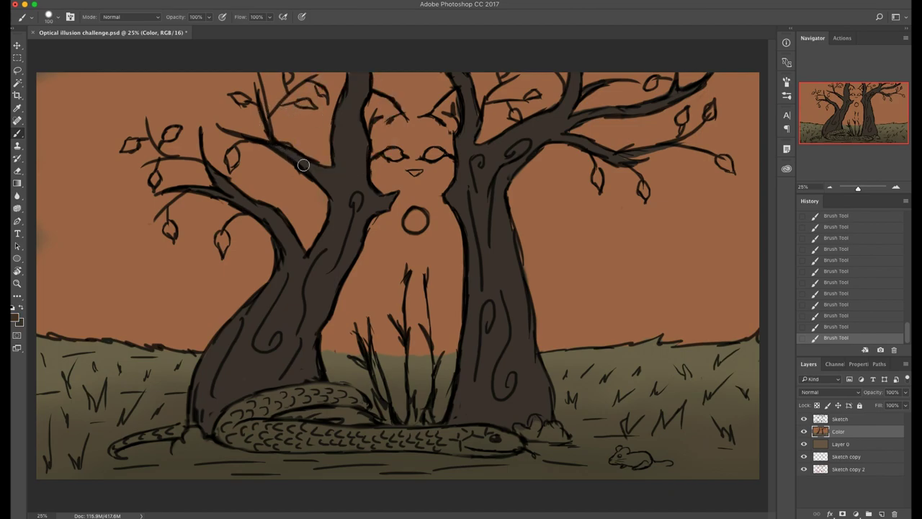
{"action": "left_click", "coordinate": [15, 318]}
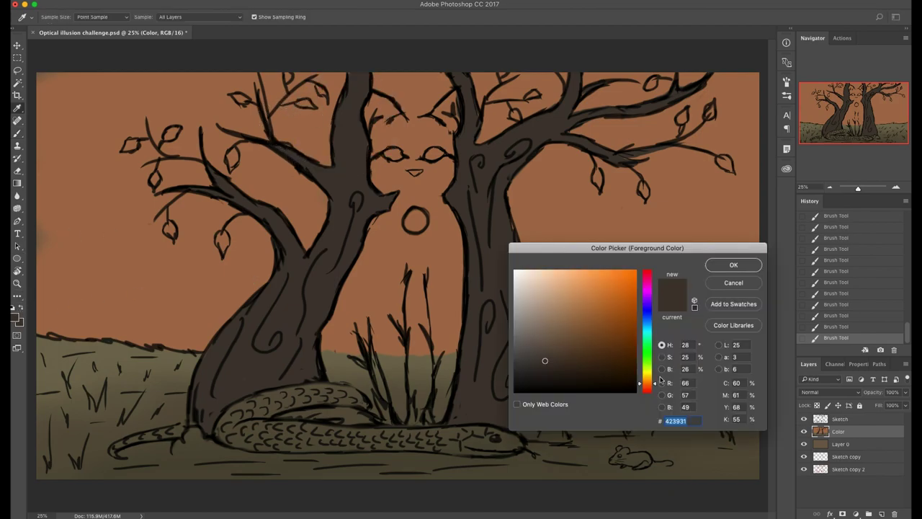
{"action": "left_click_drag", "start_coordinate": [646, 374], "coordinate": [643, 372]}
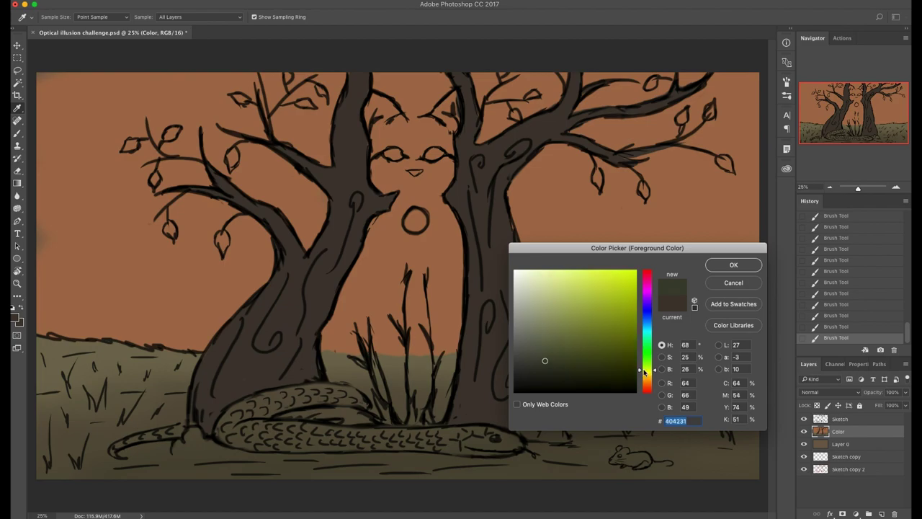
{"action": "left_click_drag", "start_coordinate": [543, 351], "coordinate": [537, 348]}
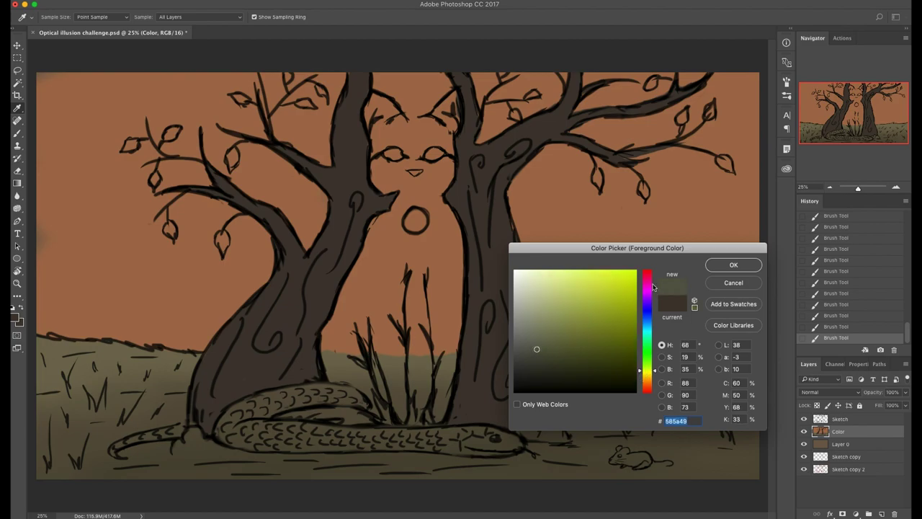
{"action": "left_click", "coordinate": [745, 269]}
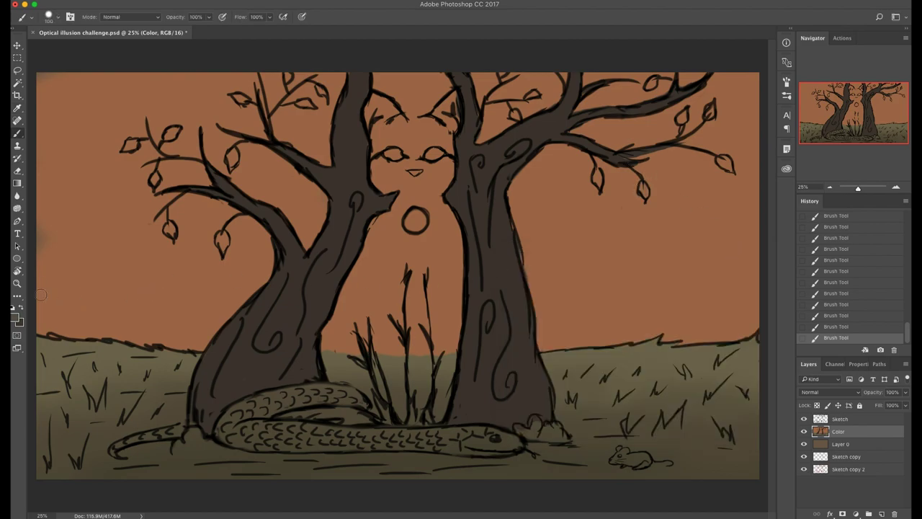
{"action": "left_click", "coordinate": [18, 319]}
{"action": "left_click_drag", "start_coordinate": [648, 386], "coordinate": [647, 389]}
{"action": "left_click_drag", "start_coordinate": [561, 338], "coordinate": [555, 334]}
{"action": "left_click", "coordinate": [574, 334]}
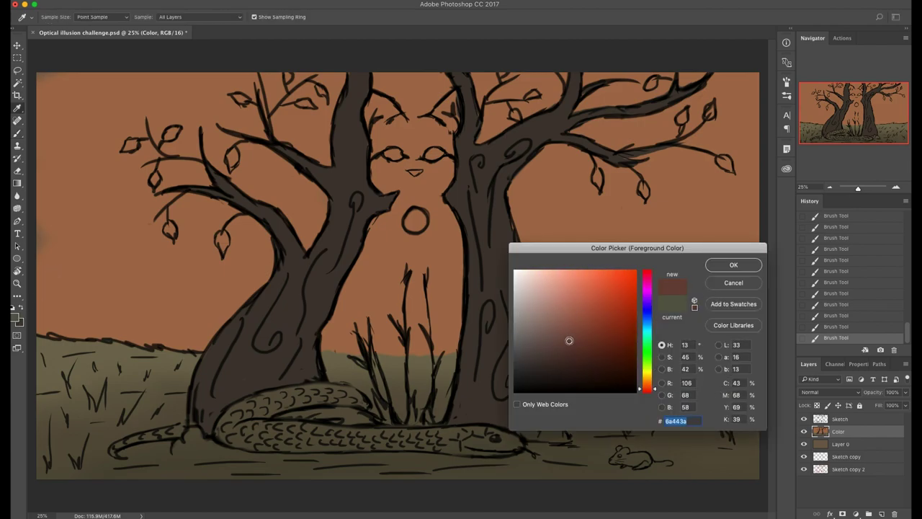
{"action": "left_click", "coordinate": [729, 265]}
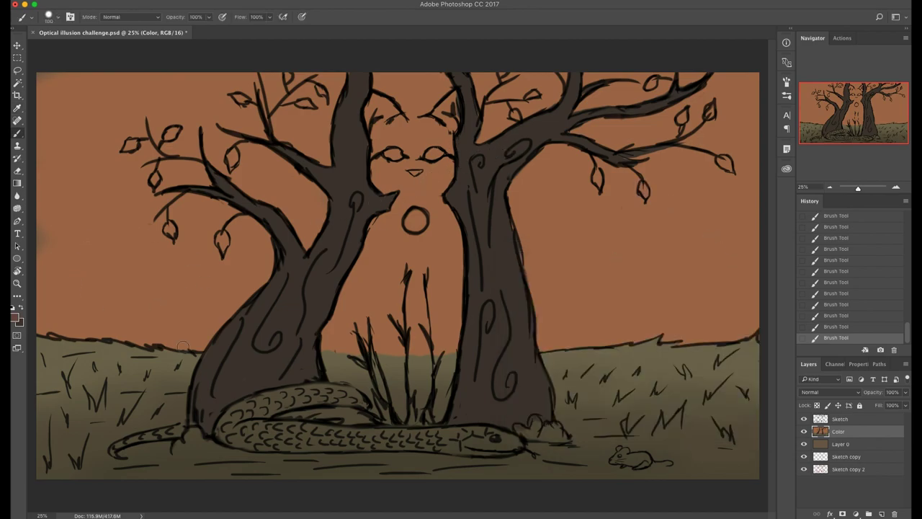
Choose mustard yellow 9b7f3d and color the leaves on both trees and the cat's eyes
{"action": "left_click", "coordinate": [16, 318]}
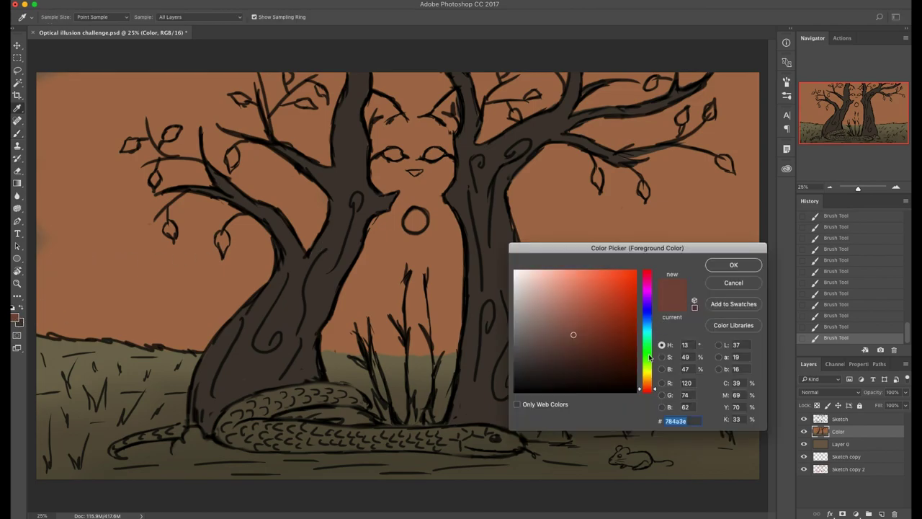
{"action": "left_click_drag", "start_coordinate": [647, 383], "coordinate": [644, 377]}
{"action": "left_click", "coordinate": [580, 324]}
{"action": "left_click", "coordinate": [733, 264]}
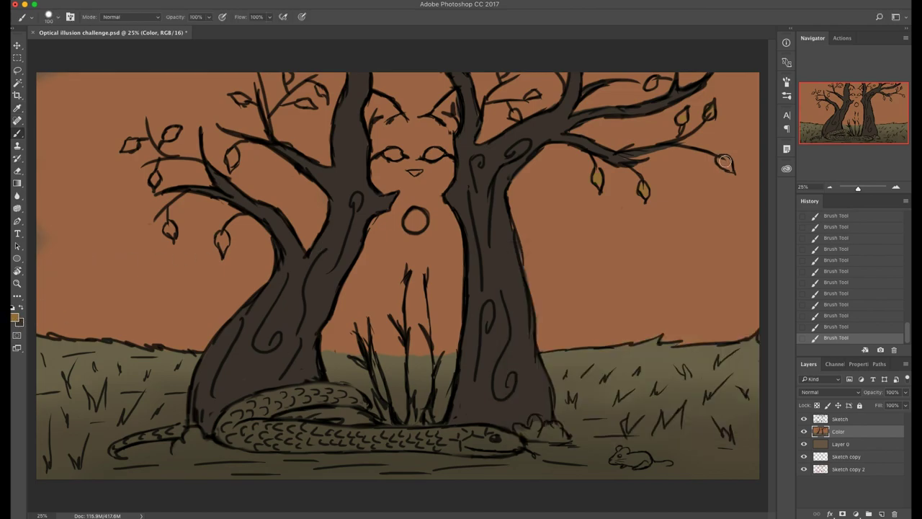
{"action": "left_click_drag", "start_coordinate": [728, 169], "coordinate": [724, 164]}
{"action": "left_click_drag", "start_coordinate": [236, 158], "coordinate": [232, 161]}
{"action": "key", "text": "e"}
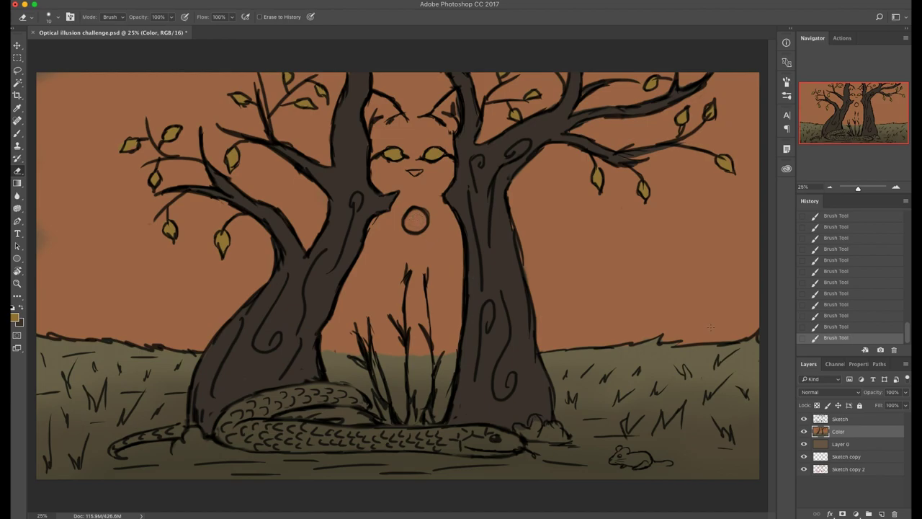
Try coloring the snake's body and head in orange c07838 with the brush, and revert the strokes
{"action": "left_click", "coordinate": [13, 317]}
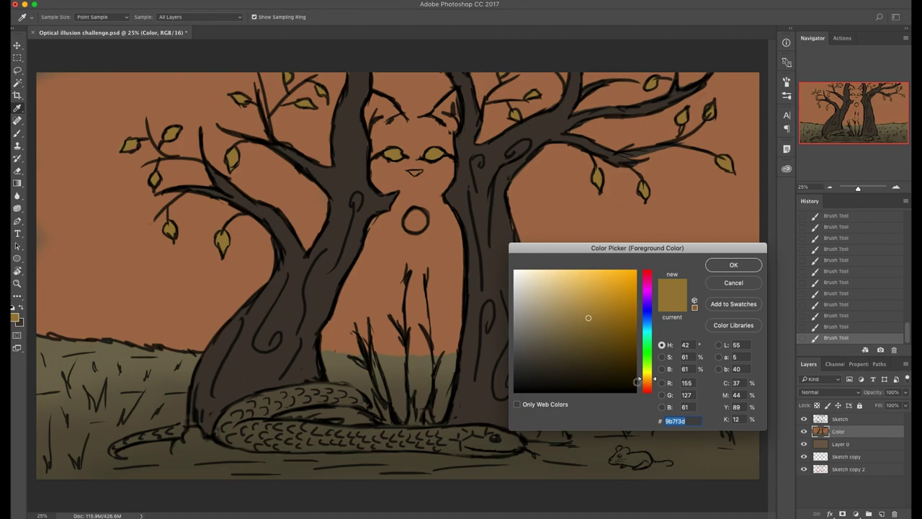
{"action": "left_click_drag", "start_coordinate": [651, 393], "coordinate": [653, 385]}
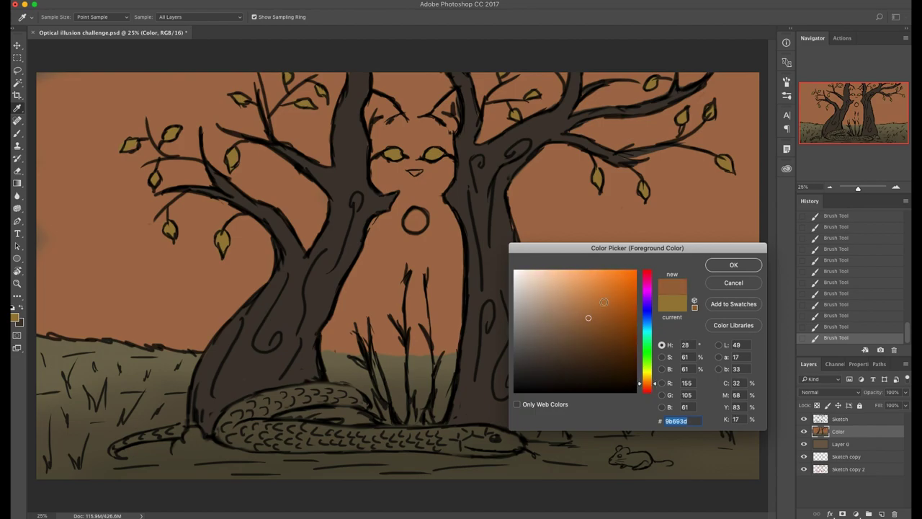
{"action": "left_click", "coordinate": [604, 302]}
{"action": "left_click", "coordinate": [721, 266]}
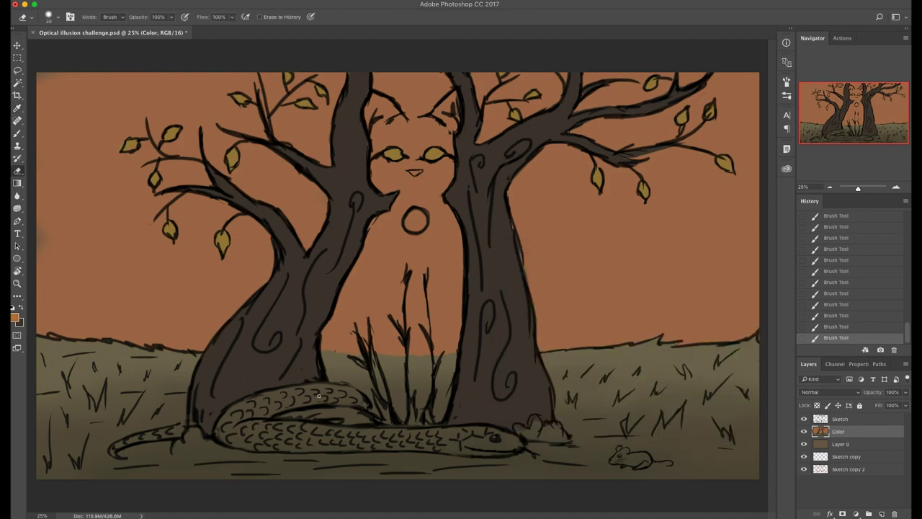
{"action": "key", "text": "bracketright"}
{"action": "key", "text": "bracketright"}
{"action": "mouse_move", "coordinate": [335, 395]}
{"action": "left_mouse_down"}
{"action": "mouse_move", "coordinate": [240, 408]}
{"action": "mouse_move", "coordinate": [294, 406]}
{"action": "left_mouse_up"}
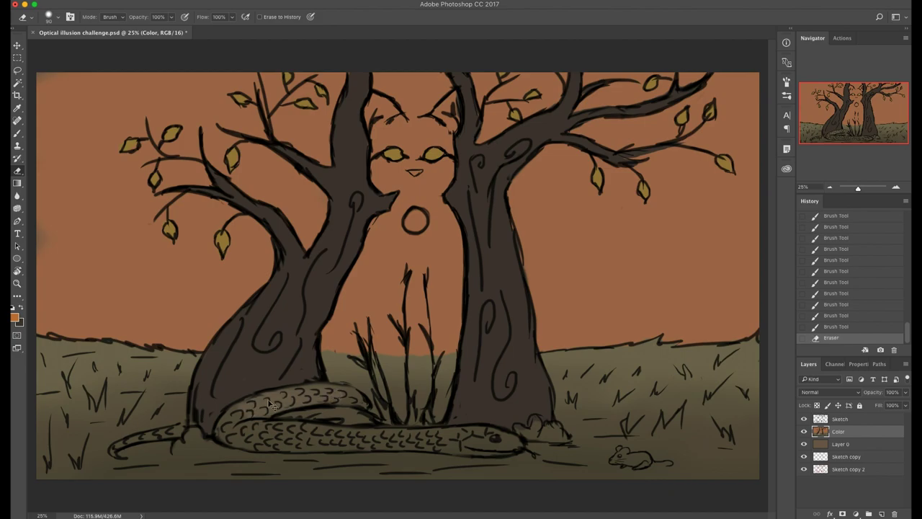
{"action": "key", "text": "super+z"}
{"action": "key", "text": "b"}
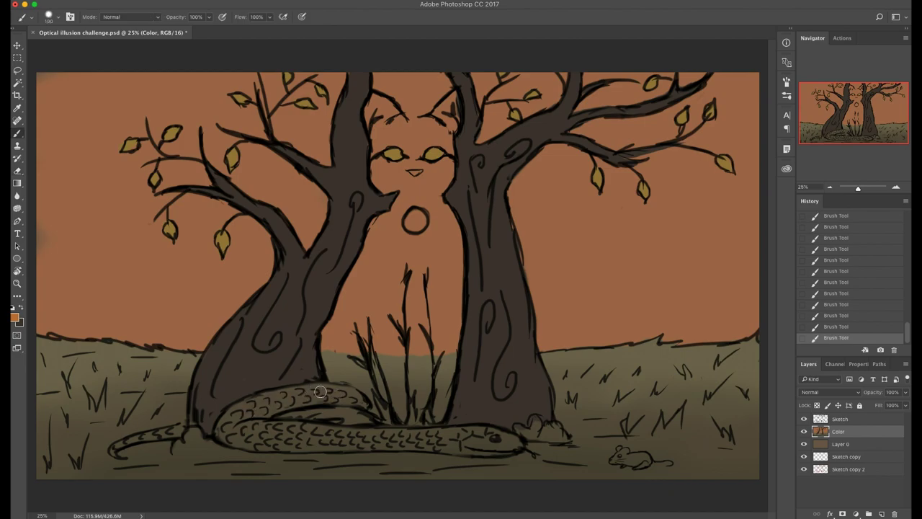
{"action": "mouse_move", "coordinate": [313, 389]}
{"action": "left_mouse_down"}
{"action": "mouse_move", "coordinate": [243, 413]}
{"action": "mouse_move", "coordinate": [319, 395]}
{"action": "mouse_move", "coordinate": [244, 412]}
{"action": "mouse_move", "coordinate": [281, 395]}
{"action": "mouse_move", "coordinate": [262, 400]}
{"action": "mouse_move", "coordinate": [230, 418]}
{"action": "mouse_move", "coordinate": [303, 396]}
{"action": "mouse_move", "coordinate": [238, 416]}
{"action": "mouse_move", "coordinate": [265, 401]}
{"action": "mouse_move", "coordinate": [287, 403]}
{"action": "mouse_move", "coordinate": [262, 411]}
{"action": "mouse_move", "coordinate": [348, 398]}
{"action": "mouse_move", "coordinate": [308, 391]}
{"action": "mouse_move", "coordinate": [363, 403]}
{"action": "mouse_move", "coordinate": [341, 389]}
{"action": "mouse_move", "coordinate": [504, 445]}
{"action": "mouse_move", "coordinate": [459, 445]}
{"action": "mouse_move", "coordinate": [451, 435]}
{"action": "mouse_move", "coordinate": [470, 440]}
{"action": "mouse_move", "coordinate": [257, 447]}
{"action": "left_mouse_up"}
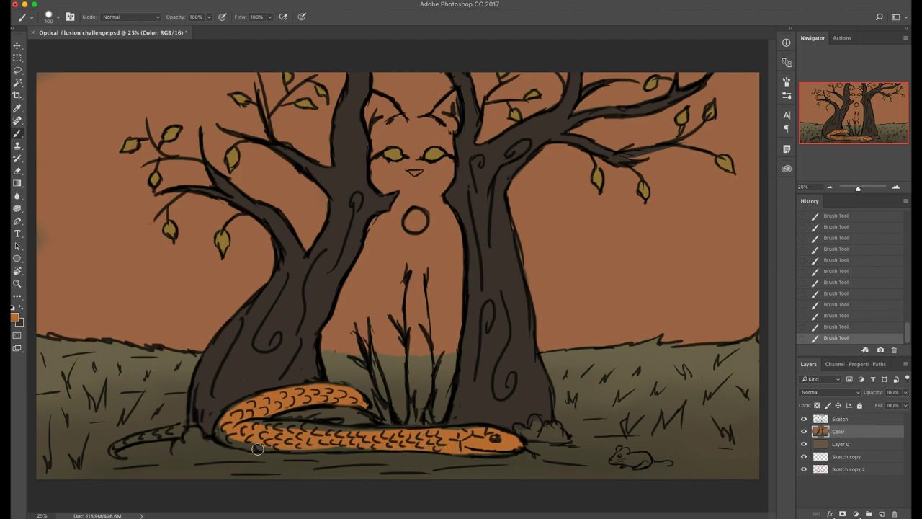
{"action": "left_click", "coordinate": [832, 327]}
{"action": "left_click", "coordinate": [838, 315]}
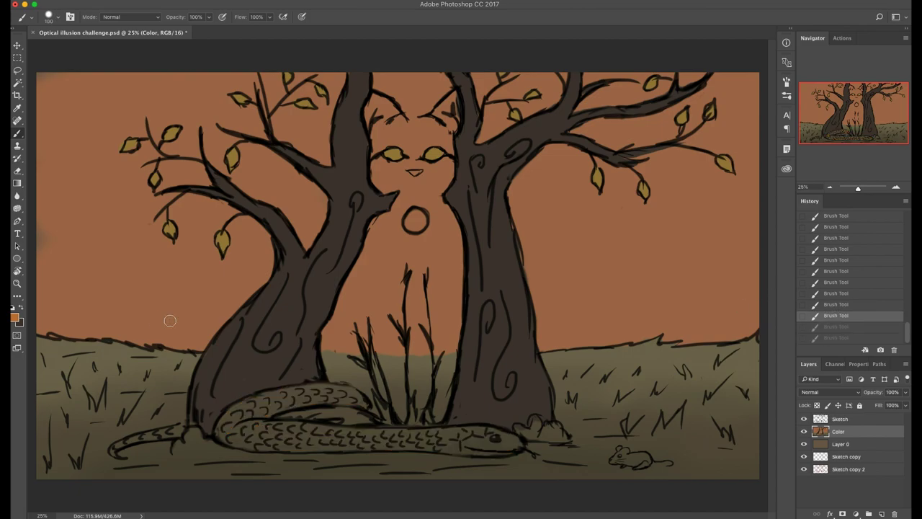
Try coloring the snake in a near-black tone from the tree base to its head, and undo the last stroke
{"action": "left_click", "coordinate": [14, 317]}
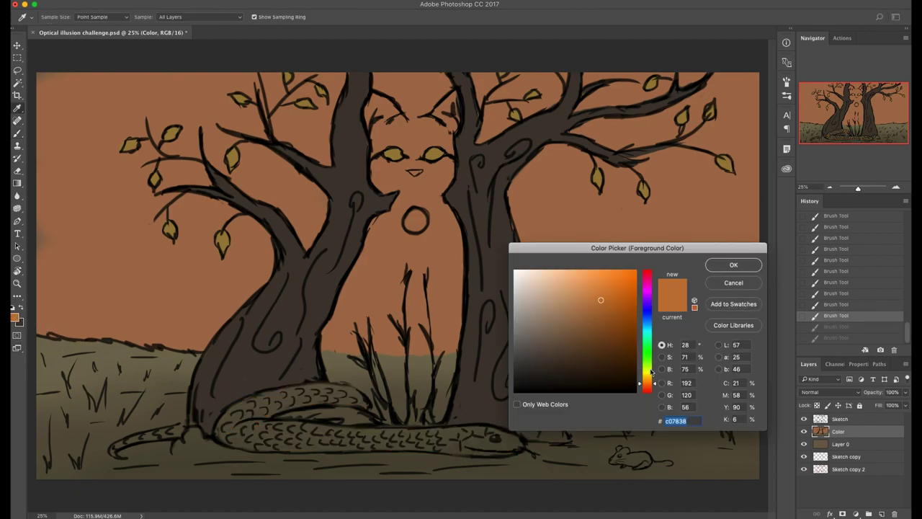
{"action": "left_click_drag", "start_coordinate": [577, 345], "coordinate": [573, 344]}
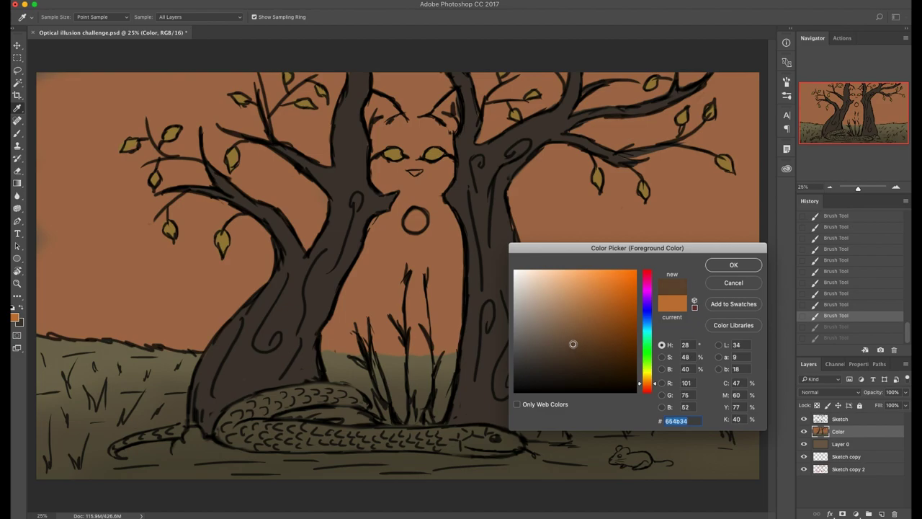
{"action": "left_click", "coordinate": [732, 266]}
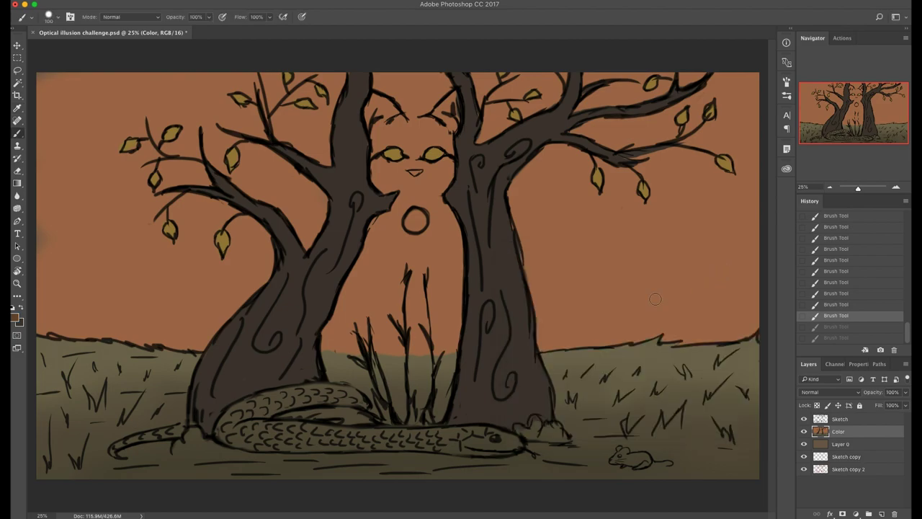
{"action": "left_click", "coordinate": [14, 318]}
{"action": "mouse_move", "coordinate": [565, 364]}
{"action": "left_mouse_down"}
{"action": "mouse_move", "coordinate": [520, 364]}
{"action": "mouse_move", "coordinate": [513, 376]}
{"action": "left_mouse_up"}
{"action": "left_click", "coordinate": [712, 270]}
{"action": "mouse_move", "coordinate": [302, 399]}
{"action": "left_mouse_down"}
{"action": "mouse_move", "coordinate": [356, 400]}
{"action": "mouse_move", "coordinate": [345, 396]}
{"action": "mouse_move", "coordinate": [268, 432]}
{"action": "mouse_move", "coordinate": [360, 437]}
{"action": "left_mouse_up"}
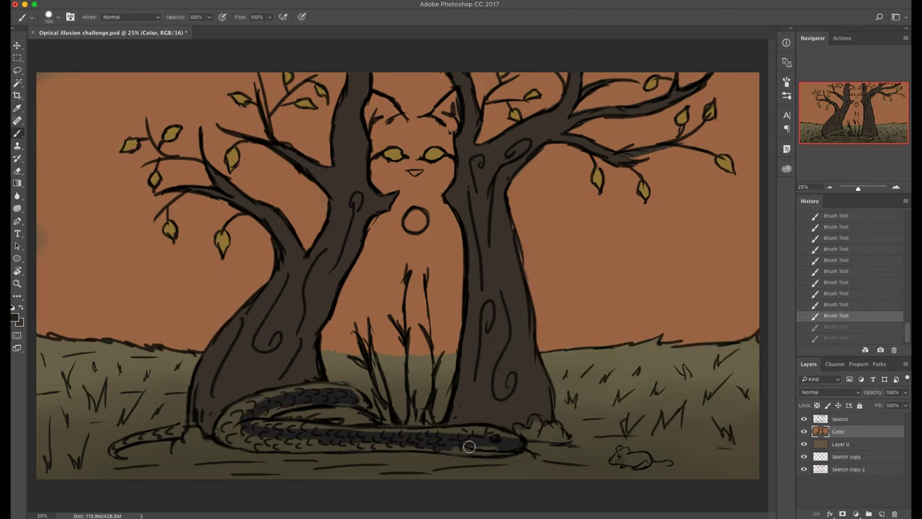
{"action": "mouse_move", "coordinate": [469, 446]}
{"action": "left_mouse_down"}
{"action": "mouse_move", "coordinate": [235, 434]}
{"action": "mouse_move", "coordinate": [263, 404]}
{"action": "mouse_move", "coordinate": [245, 439]}
{"action": "left_mouse_up"}
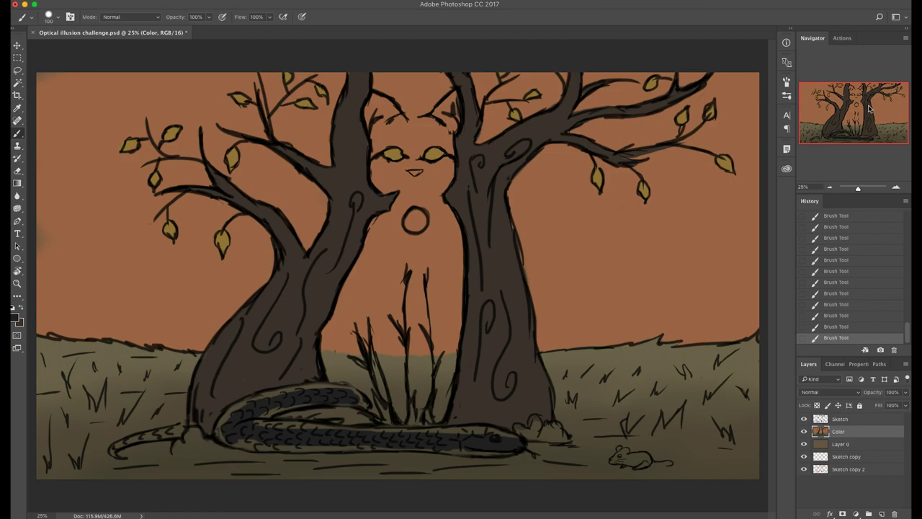
{"action": "key", "text": "super+z"}
Look over the mouse drawing references in the browser and move that window out of the way
{"action": "left_click", "coordinate": [14, 317]}
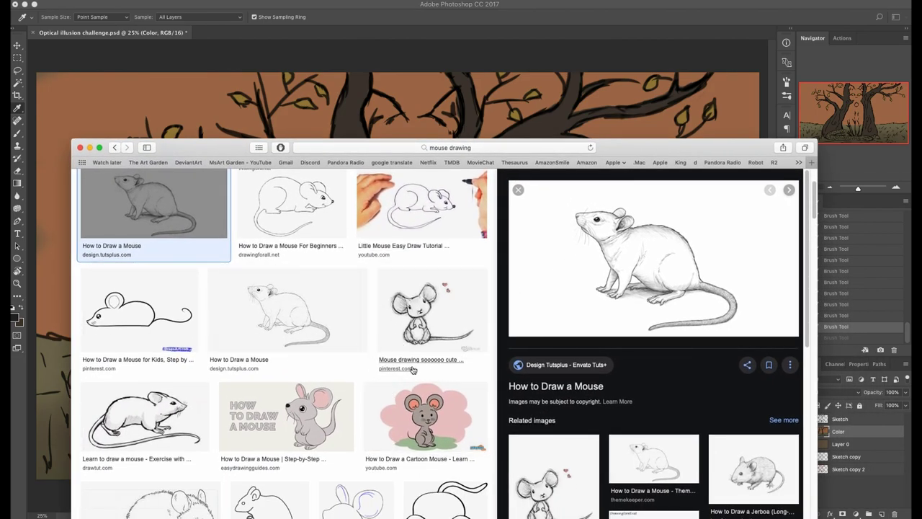
{"action": "left_click_drag", "start_coordinate": [689, 151], "coordinate": [799, 206]}
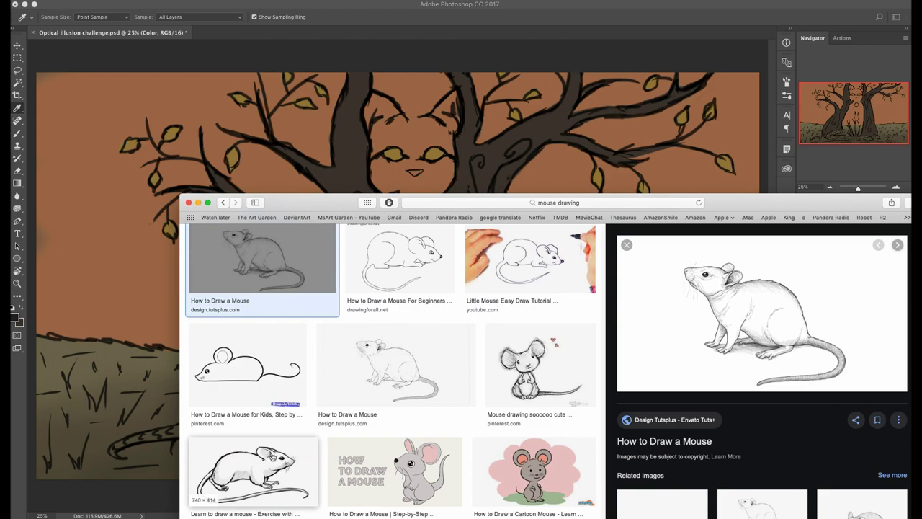
{"action": "left_click", "coordinate": [257, 472]}
{"action": "left_click_drag", "start_coordinate": [725, 201], "coordinate": [576, 517]}
Try painting the snake's head and front body in dark gray-brown 4a4240, and undo the stroke
{"action": "left_click", "coordinate": [522, 352]}
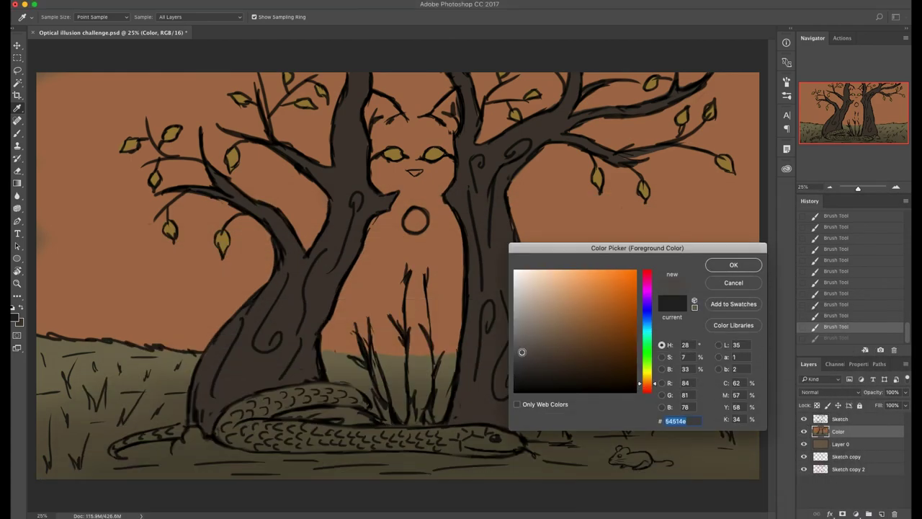
{"action": "left_click", "coordinate": [733, 265]}
{"action": "key", "text": "b"}
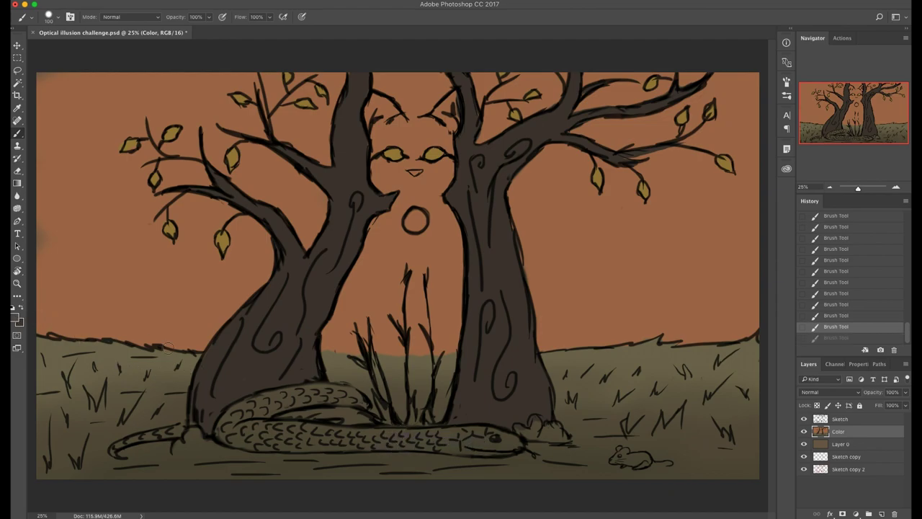
{"action": "left_click", "coordinate": [15, 322]}
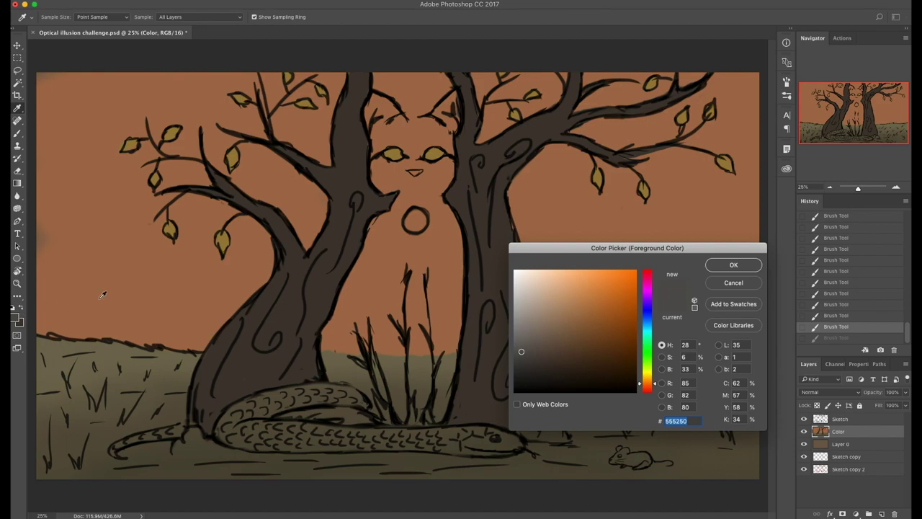
{"action": "left_click", "coordinate": [650, 389]}
{"action": "key", "text": "Return"}
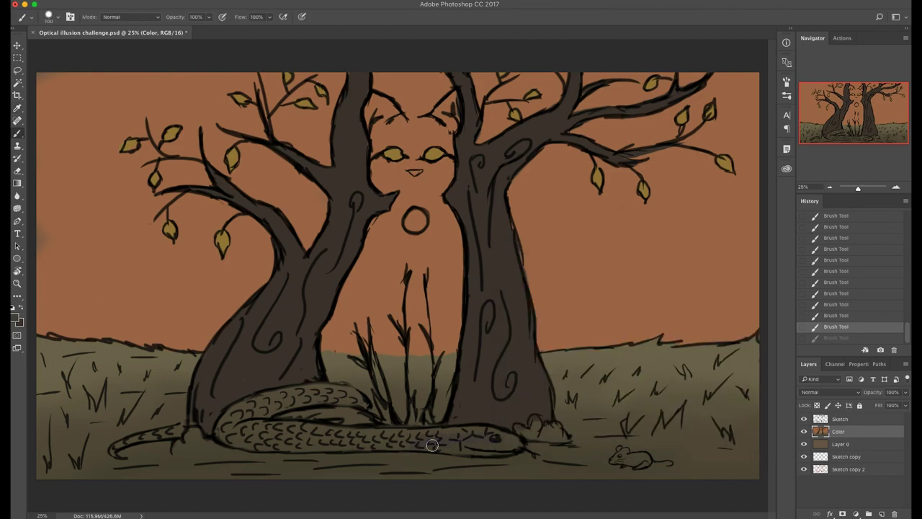
{"action": "mouse_move", "coordinate": [483, 432]}
{"action": "left_mouse_down"}
{"action": "mouse_move", "coordinate": [502, 440]}
{"action": "mouse_move", "coordinate": [424, 442]}
{"action": "left_mouse_up"}
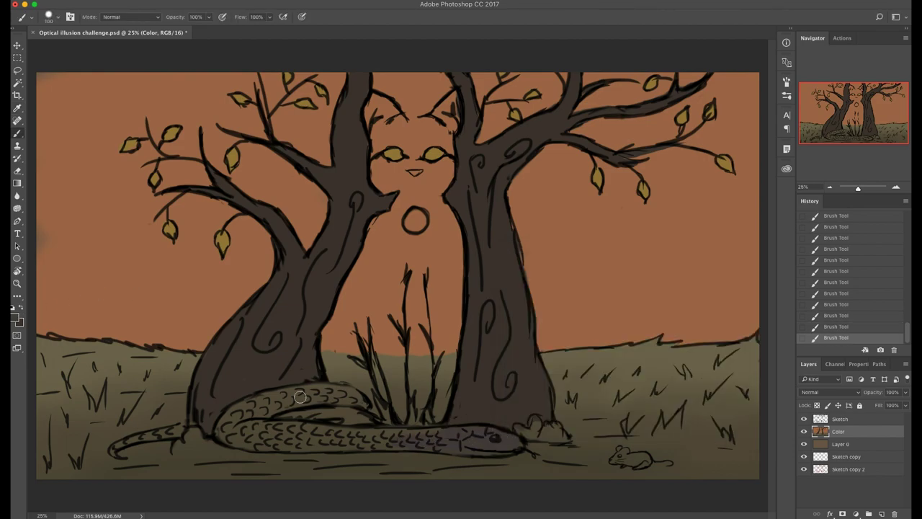
{"action": "key", "text": "super+z"}
Try painting the snake in muted brown 6e624b starting from the head, and undo the stroke
{"action": "left_click", "coordinate": [15, 318]}
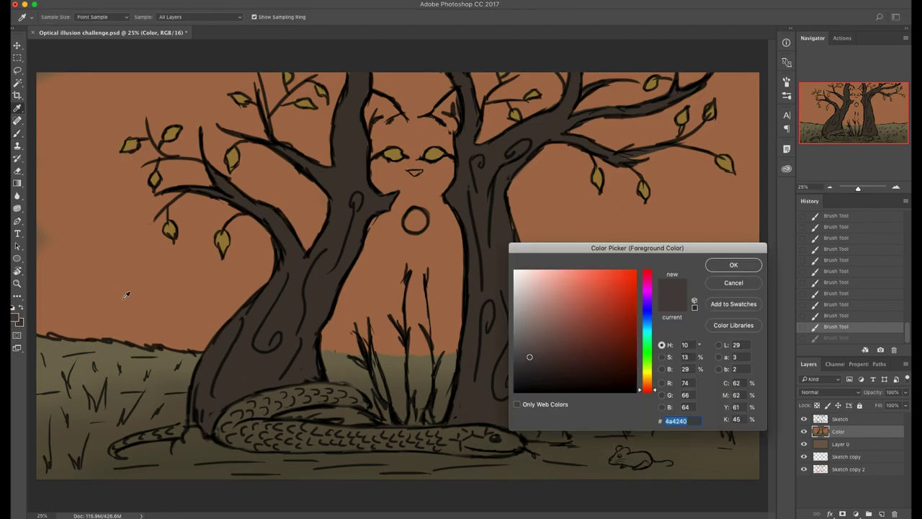
{"action": "left_click", "coordinate": [125, 295]}
{"action": "left_click", "coordinate": [733, 264]}
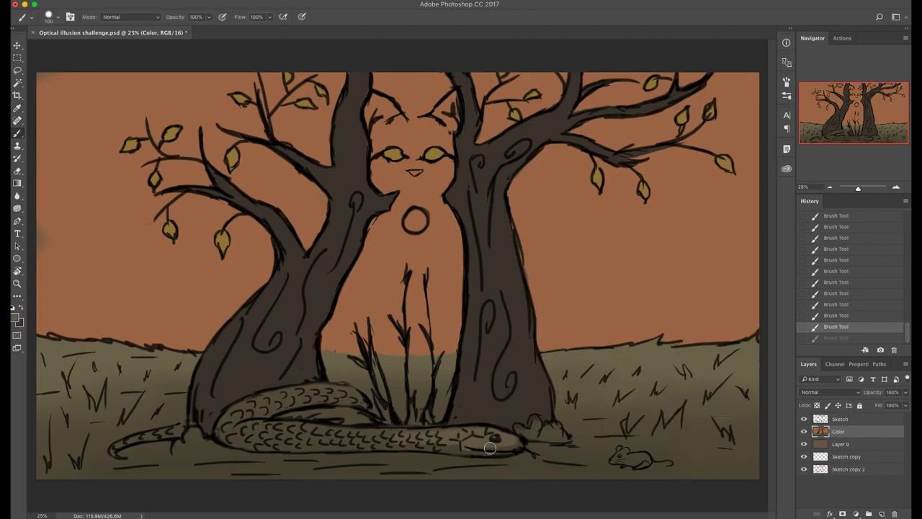
{"action": "mouse_move", "coordinate": [489, 448]}
{"action": "left_mouse_down"}
{"action": "mouse_move", "coordinate": [389, 438]}
{"action": "mouse_move", "coordinate": [448, 434]}
{"action": "mouse_move", "coordinate": [339, 446]}
{"action": "mouse_move", "coordinate": [295, 433]}
{"action": "left_mouse_up"}
{"action": "key", "text": "super+z"}
Choose a golden tan foreground color and color the whole snake with it, from the head to the tail tip
{"action": "left_click", "coordinate": [16, 318]}
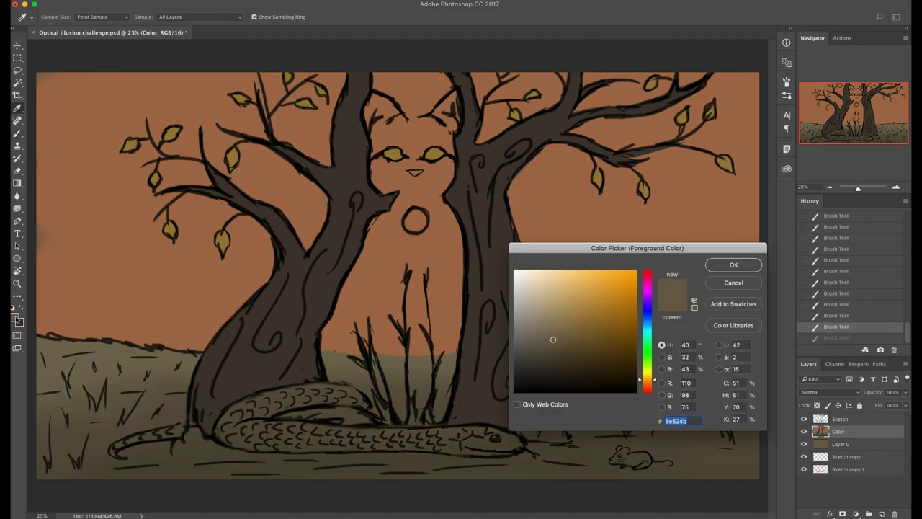
{"action": "left_click", "coordinate": [649, 386]}
{"action": "mouse_move", "coordinate": [582, 334]}
{"action": "left_mouse_down"}
{"action": "mouse_move", "coordinate": [557, 317]}
{"action": "mouse_move", "coordinate": [586, 333]}
{"action": "mouse_move", "coordinate": [556, 328]}
{"action": "left_mouse_up"}
{"action": "left_click_drag", "start_coordinate": [652, 387], "coordinate": [651, 381]}
{"action": "mouse_move", "coordinate": [587, 329]}
{"action": "left_mouse_down"}
{"action": "mouse_move", "coordinate": [568, 323]}
{"action": "mouse_move", "coordinate": [582, 319]}
{"action": "left_mouse_up"}
{"action": "left_click", "coordinate": [733, 265]}
{"action": "mouse_move", "coordinate": [456, 419]}
{"action": "left_mouse_down"}
{"action": "mouse_move", "coordinate": [419, 436]}
{"action": "mouse_move", "coordinate": [483, 439]}
{"action": "mouse_move", "coordinate": [282, 395]}
{"action": "left_mouse_up"}
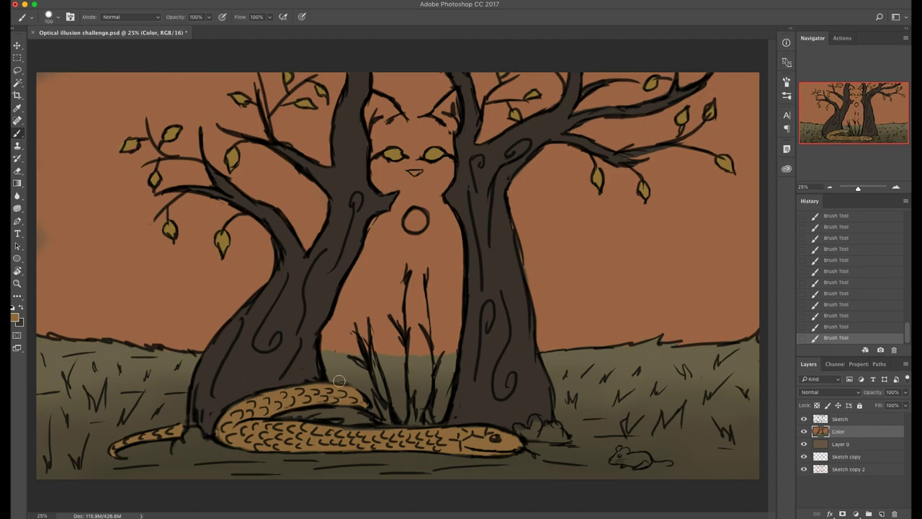
Add a white highlight to the snake's eye and draw the black horizon line between the trees on the Sketch layer
{"action": "key", "text": "d"}
{"action": "key", "text": "x"}
{"action": "left_click", "coordinate": [838, 424]}
{"action": "key", "text": "x"}
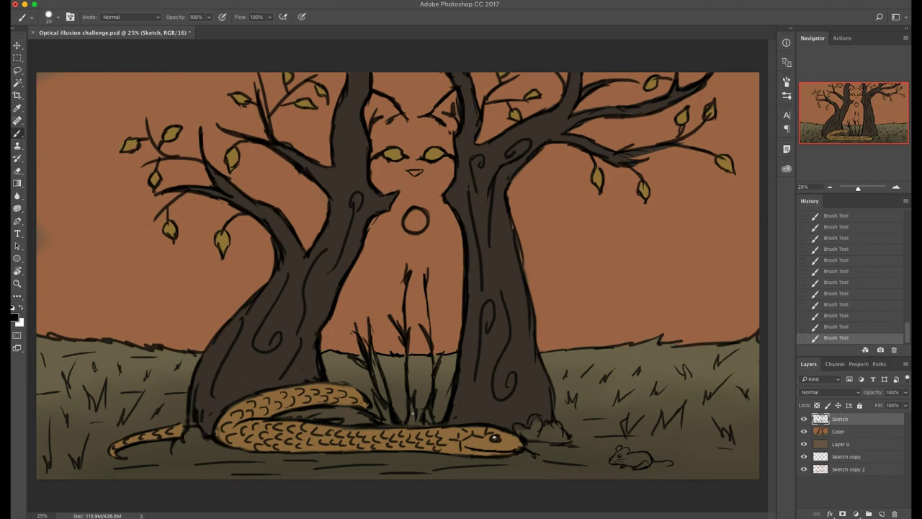
Erase the mouse's rough underside on the Sketch layer and redraw its belly, front paws and hind leg in black
{"action": "key", "text": "e"}
{"action": "key", "text": "super+="}
{"action": "key", "text": "super+="}
{"action": "mouse_move", "coordinate": [716, 456]}
{"action": "left_mouse_down"}
{"action": "mouse_move", "coordinate": [570, 258]}
{"action": "mouse_move", "coordinate": [550, 294]}
{"action": "left_mouse_up"}
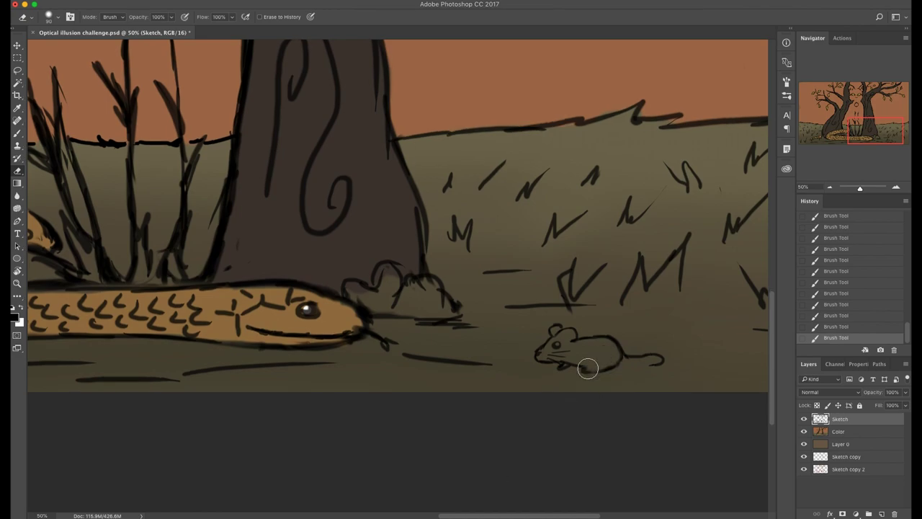
{"action": "mouse_move", "coordinate": [588, 369]}
{"action": "left_mouse_down"}
{"action": "mouse_move", "coordinate": [601, 368]}
{"action": "mouse_move", "coordinate": [592, 354]}
{"action": "mouse_move", "coordinate": [595, 366]}
{"action": "left_mouse_up"}
{"action": "key", "text": "b"}
{"action": "mouse_move", "coordinate": [595, 366]}
{"action": "left_mouse_down"}
{"action": "mouse_move", "coordinate": [589, 369]}
{"action": "mouse_move", "coordinate": [620, 368]}
{"action": "mouse_move", "coordinate": [561, 366]}
{"action": "mouse_move", "coordinate": [568, 361]}
{"action": "mouse_move", "coordinate": [572, 367]}
{"action": "mouse_move", "coordinate": [557, 371]}
{"action": "mouse_move", "coordinate": [581, 366]}
{"action": "left_mouse_up"}
{"action": "key", "text": "e"}
{"action": "key", "text": "b"}
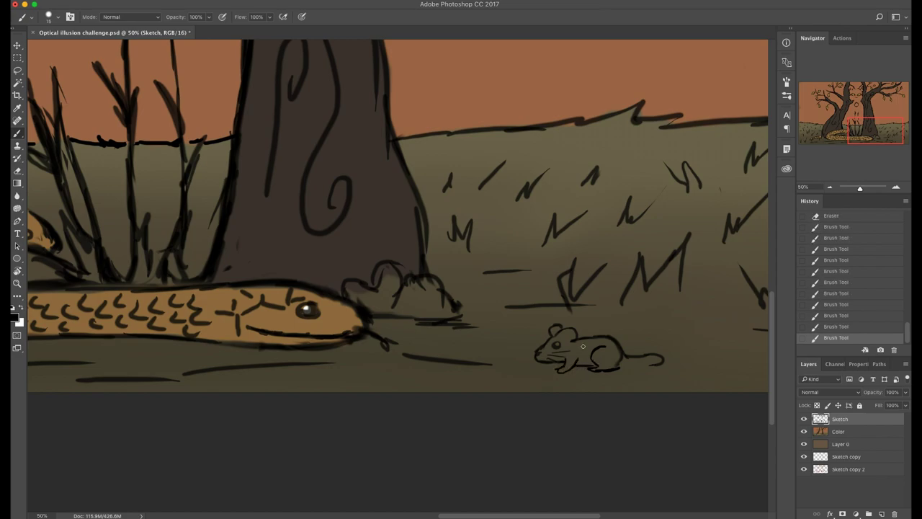
Select the mouse's face with the Lasso and use Free Transform to make it shorter and closer to the body
{"action": "key", "text": "l"}
{"action": "mouse_move", "coordinate": [544, 336]}
{"action": "left_mouse_down"}
{"action": "mouse_move", "coordinate": [579, 354]}
{"action": "mouse_move", "coordinate": [561, 370]}
{"action": "mouse_move", "coordinate": [525, 365]}
{"action": "mouse_move", "coordinate": [545, 334]}
{"action": "left_mouse_up"}
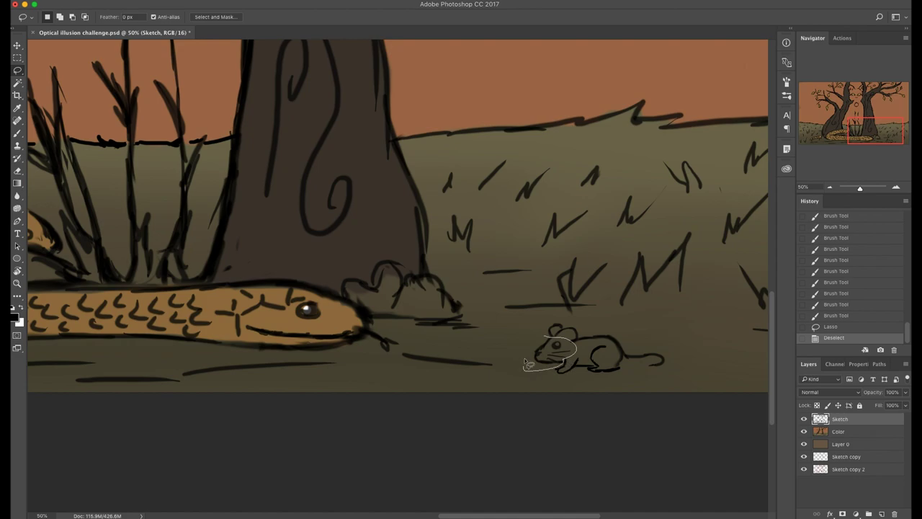
{"action": "key", "text": "super+t"}
{"action": "left_click_drag", "start_coordinate": [525, 371], "coordinate": [574, 361]}
{"action": "key", "text": "Return"}
{"action": "key", "text": "ctrl+d"}
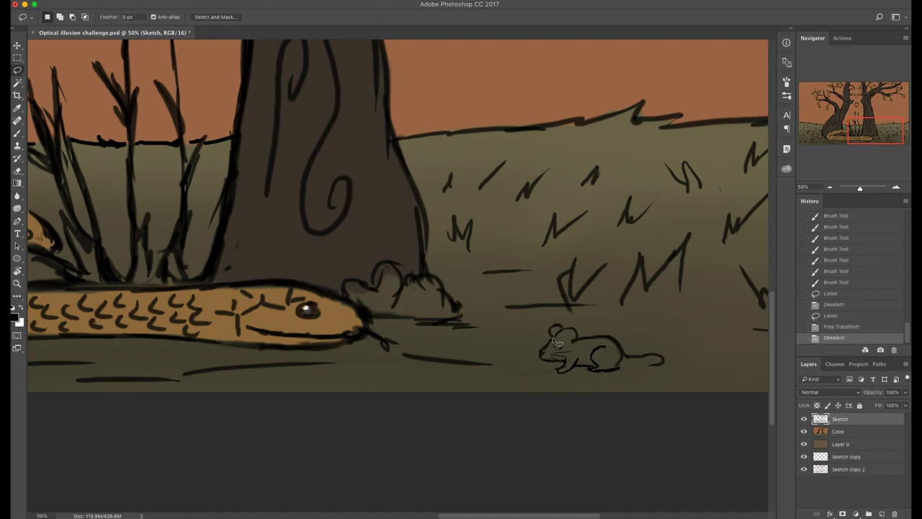
Redraw the mouse's ears in black, erasing the stray lines around the top of its head
{"action": "key", "text": "e"}
{"action": "key", "text": "b"}
{"action": "mouse_move", "coordinate": [554, 325]}
{"action": "left_mouse_down"}
{"action": "mouse_move", "coordinate": [557, 337]}
{"action": "mouse_move", "coordinate": [566, 326]}
{"action": "left_mouse_up"}
{"action": "key", "text": "e"}
{"action": "left_click", "coordinate": [562, 333]}
{"action": "key", "text": "b"}
{"action": "left_click_drag", "start_coordinate": [565, 327], "coordinate": [573, 328]}
{"action": "left_click_drag", "start_coordinate": [575, 331], "coordinate": [572, 339]}
{"action": "mouse_move", "coordinate": [571, 328]}
{"action": "left_mouse_down"}
{"action": "mouse_move", "coordinate": [559, 336]}
{"action": "mouse_move", "coordinate": [574, 331]}
{"action": "left_mouse_up"}
{"action": "key", "text": "e"}
{"action": "key", "text": "b"}
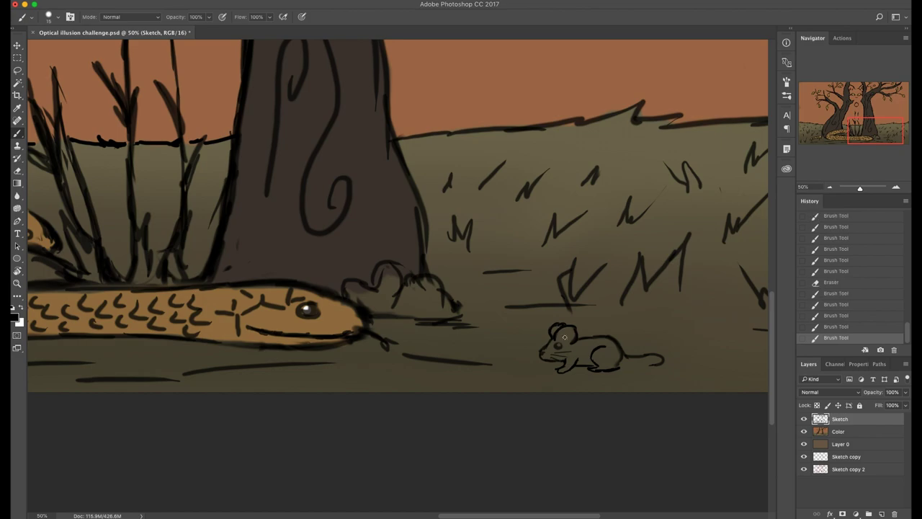
Refine the mouse's hind foot and redraw its tail with a thicker, curved outline
{"action": "left_click_drag", "start_coordinate": [621, 359], "coordinate": [617, 371]}
{"action": "key", "text": "e"}
{"action": "key", "text": "b"}
{"action": "mouse_move", "coordinate": [621, 357]}
{"action": "left_mouse_down"}
{"action": "mouse_move", "coordinate": [603, 371]}
{"action": "mouse_move", "coordinate": [660, 363]}
{"action": "left_mouse_up"}
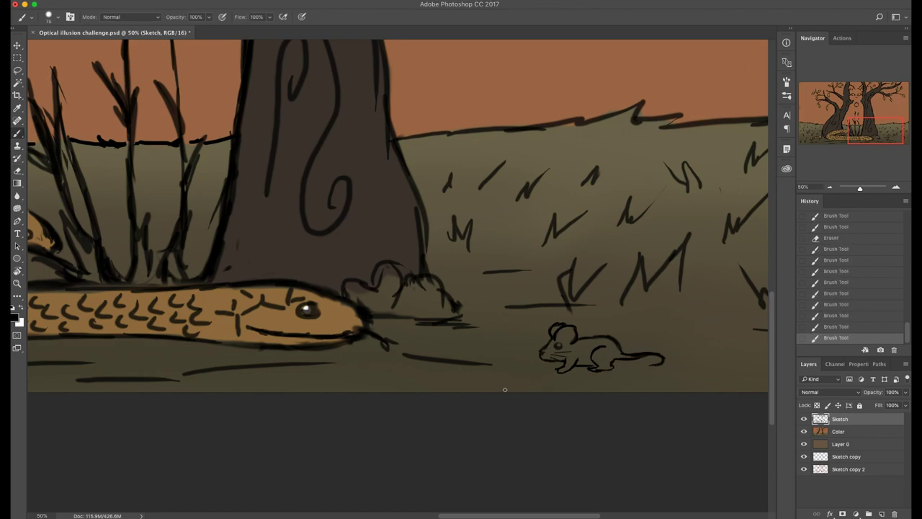
Clean up the snake's snout outline and redraw the ground lines running from it beneath the rocks
{"action": "key", "text": "e"}
{"action": "mouse_move", "coordinate": [362, 303]}
{"action": "left_mouse_down"}
{"action": "mouse_move", "coordinate": [376, 319]}
{"action": "mouse_move", "coordinate": [362, 315]}
{"action": "left_mouse_up"}
{"action": "key", "text": "b"}
{"action": "left_click_drag", "start_coordinate": [358, 310], "coordinate": [368, 329]}
{"action": "left_click_drag", "start_coordinate": [366, 314], "coordinate": [396, 316]}
{"action": "left_click_drag", "start_coordinate": [393, 316], "coordinate": [430, 317]}
{"action": "left_click_drag", "start_coordinate": [409, 322], "coordinate": [462, 325]}
Erase the overlapping lines on the rocks beside the right tree and redraw their outlines in black
{"action": "key", "text": "e"}
{"action": "left_click_drag", "start_coordinate": [385, 280], "coordinate": [383, 284]}
{"action": "key", "text": "b"}
{"action": "mouse_move", "coordinate": [383, 275]}
{"action": "left_mouse_down"}
{"action": "mouse_move", "coordinate": [386, 286]}
{"action": "mouse_move", "coordinate": [400, 274]}
{"action": "left_mouse_up"}
{"action": "key", "text": "e"}
{"action": "key", "text": "b"}
{"action": "left_click_drag", "start_coordinate": [399, 272], "coordinate": [409, 282]}
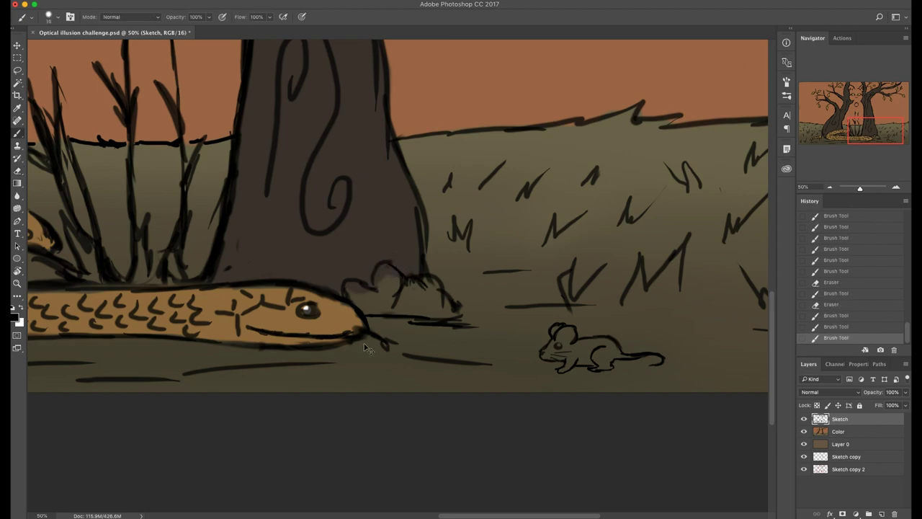
Sample the trunk's dark brown and touch up the right tree's outer edge on the Color layer
{"action": "key", "text": "super+minus"}
{"action": "key", "text": "super+minus"}
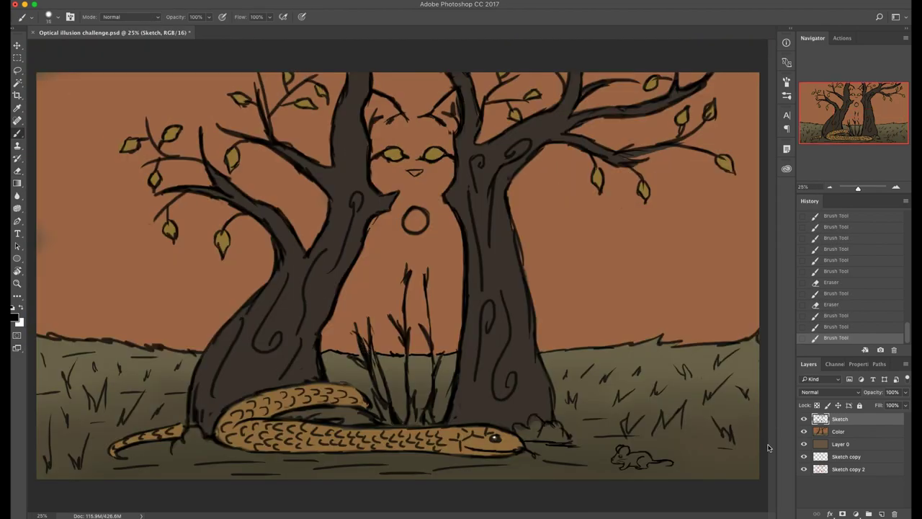
{"action": "double_click", "coordinate": [851, 437]}
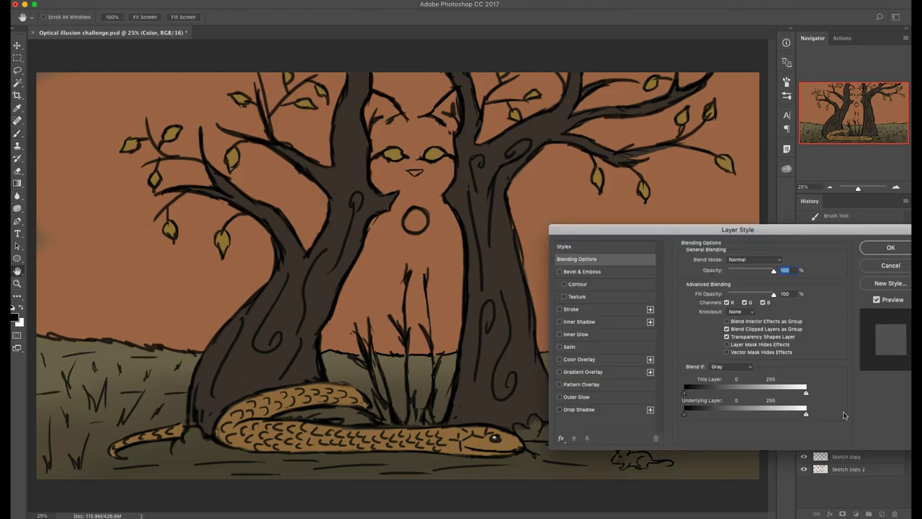
{"action": "key", "text": "Escape"}
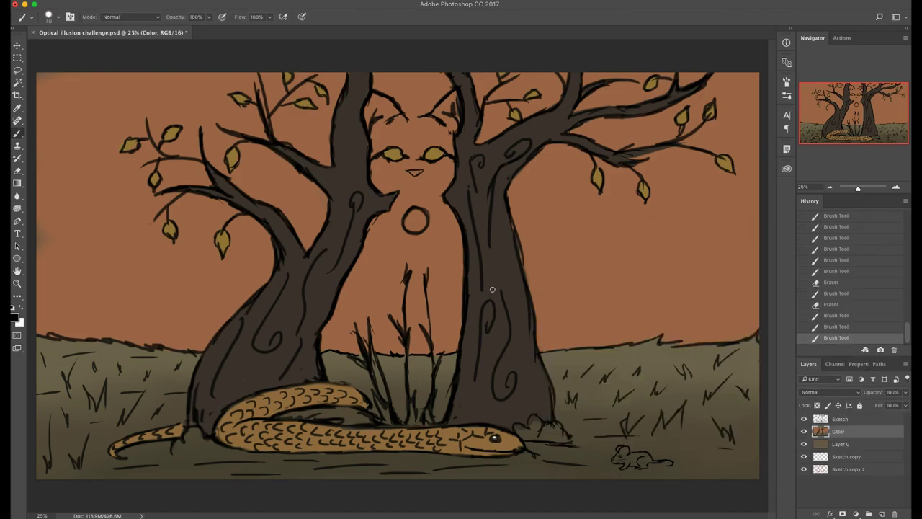
{"action": "left_click", "coordinate": [504, 243], "text": "alt"}
{"action": "mouse_move", "coordinate": [510, 239]}
{"action": "left_mouse_down"}
{"action": "mouse_move", "coordinate": [515, 248]}
{"action": "mouse_move", "coordinate": [514, 232]}
{"action": "left_mouse_up"}
{"action": "left_click", "coordinate": [509, 221]}
{"action": "key", "text": "e"}
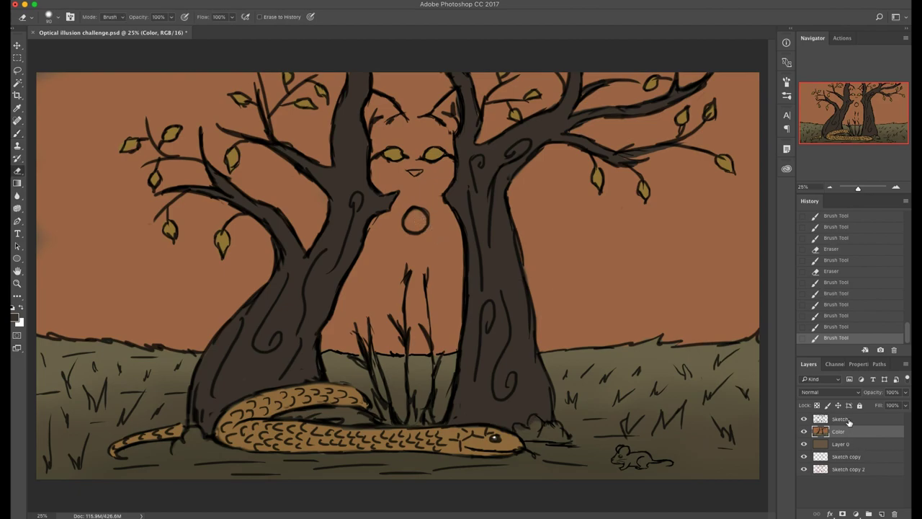
Erase the circle outline below the cat's face on the Sketch layer and dab a soft white moon in its place
{"action": "left_click", "coordinate": [848, 422]}
{"action": "left_click_drag", "start_coordinate": [427, 213], "coordinate": [409, 213]}
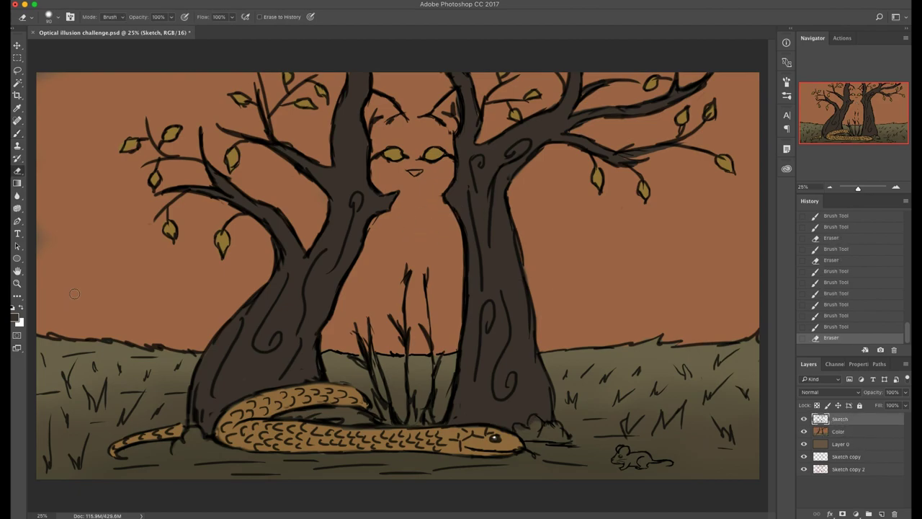
{"action": "key", "text": "b"}
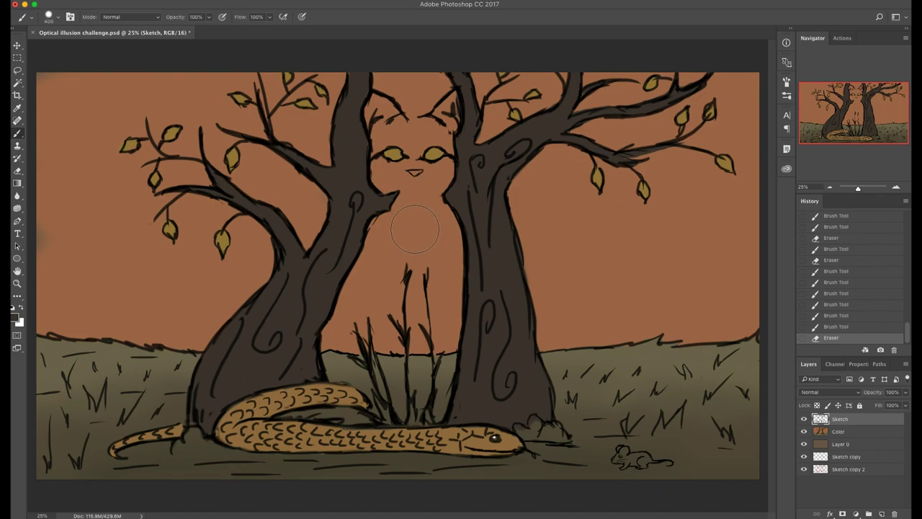
{"action": "key", "text": "x"}
{"action": "left_click", "coordinate": [415, 230]}
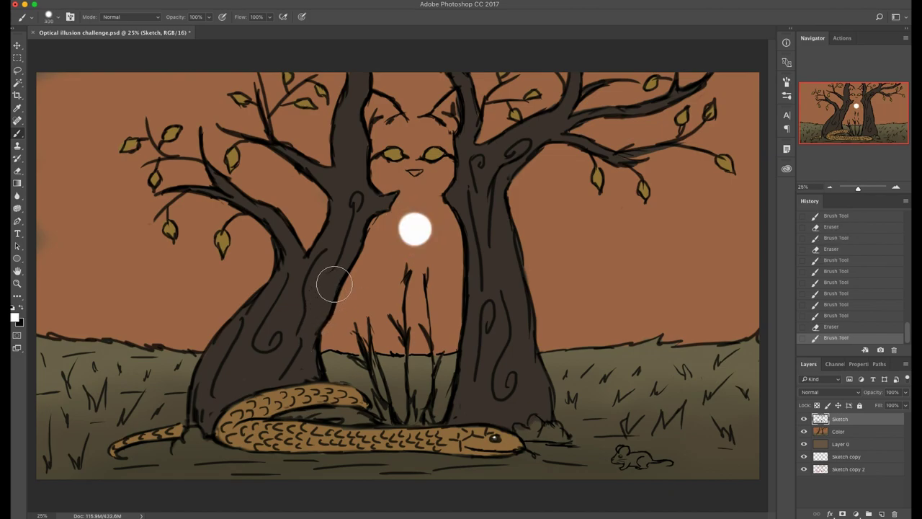
Choose pale yellow, roll back the white dab, and paint the moon on the Color layer between the trees
{"action": "left_click", "coordinate": [15, 317]}
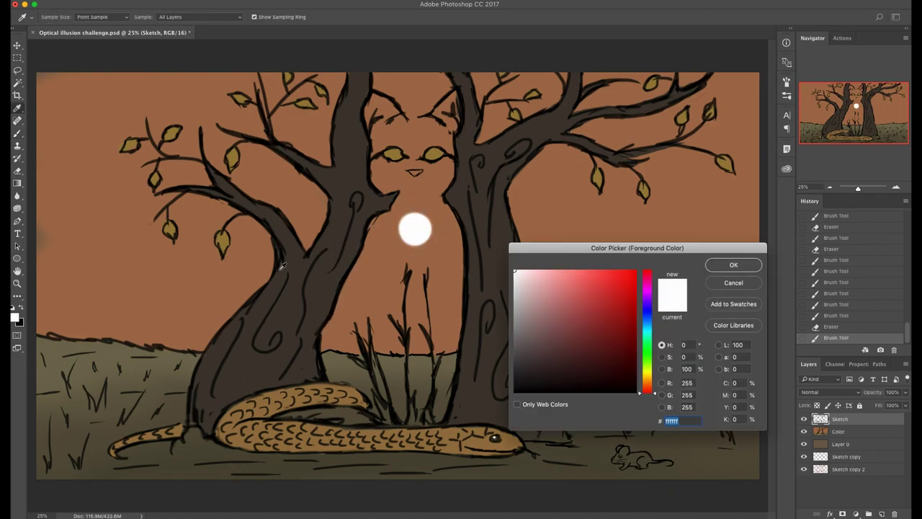
{"action": "left_click", "coordinate": [646, 374]}
{"action": "left_click_drag", "start_coordinate": [569, 273], "coordinate": [557, 271]}
{"action": "key", "text": "Return"}
{"action": "left_click", "coordinate": [842, 327]}
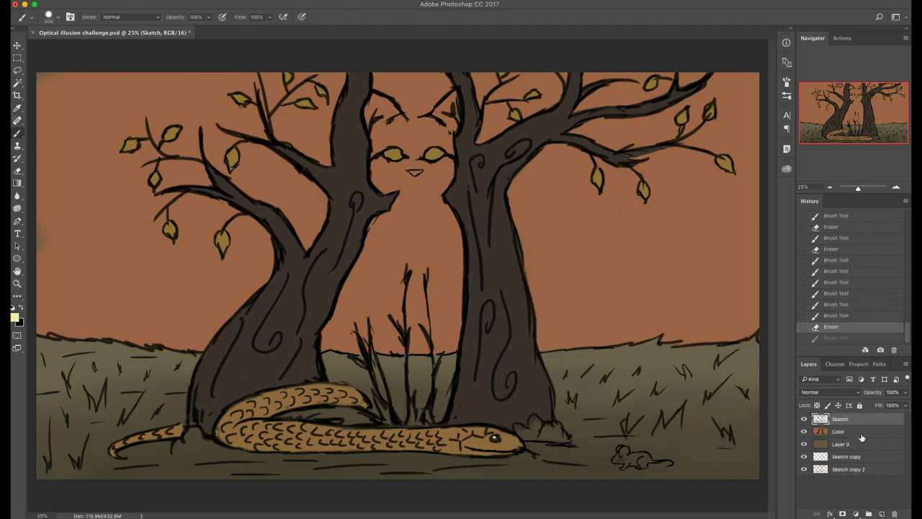
{"action": "left_click", "coordinate": [853, 430]}
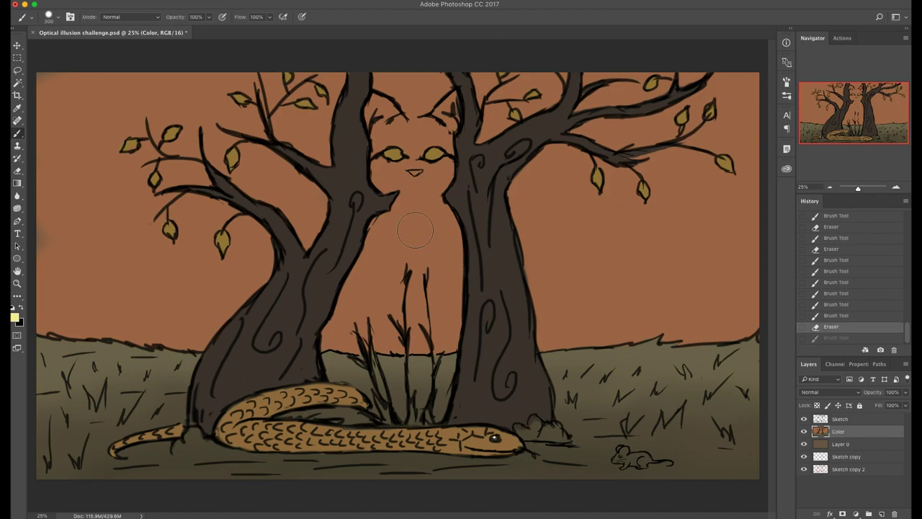
{"action": "left_click", "coordinate": [412, 233]}
{"action": "left_click_drag", "start_coordinate": [414, 234], "coordinate": [414, 236]}
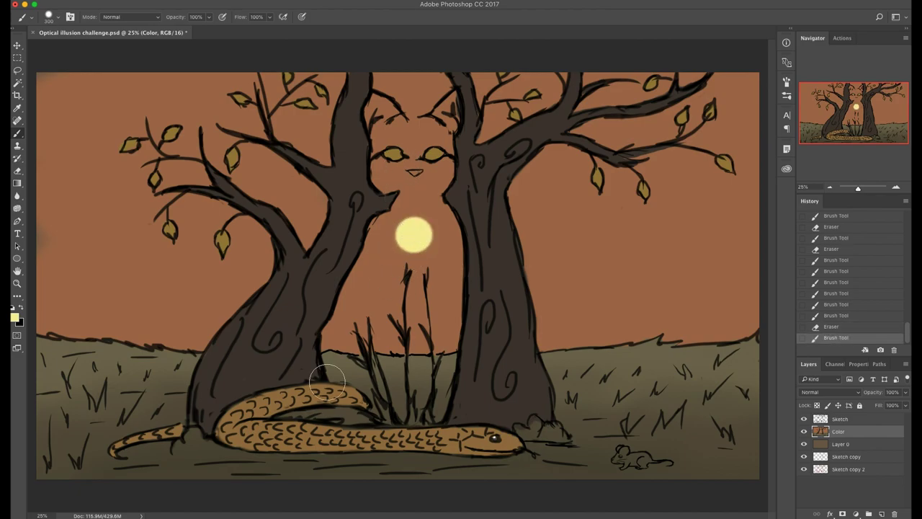
Switch to the browser to examine the moon reference photos and return to the Photoshop drawing
{"action": "key", "text": "super+Tab"}
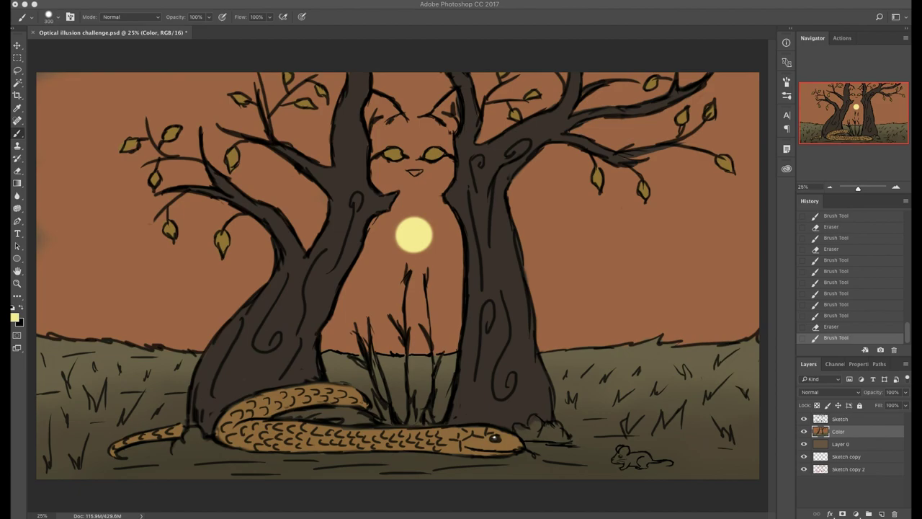
{"action": "left_click", "coordinate": [504, 240]}
{"action": "key", "text": "super+Tab"}
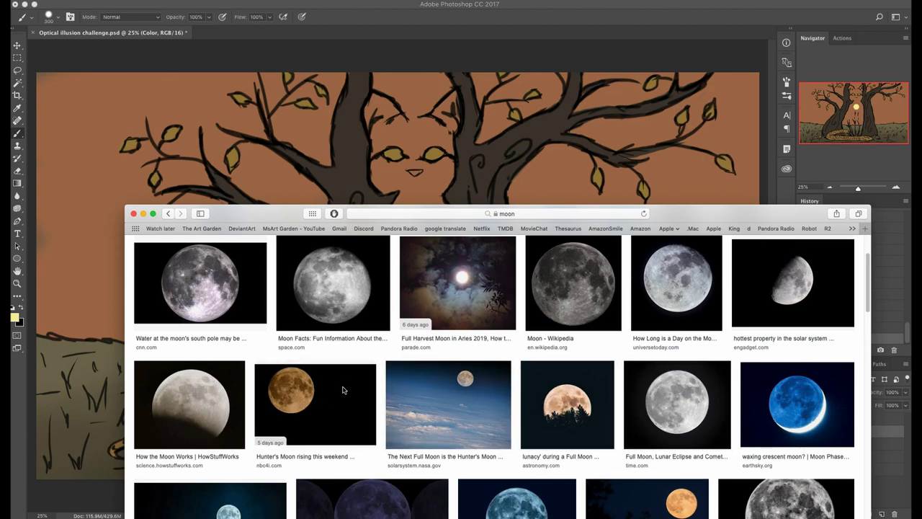
{"action": "key", "text": "super+Tab"}
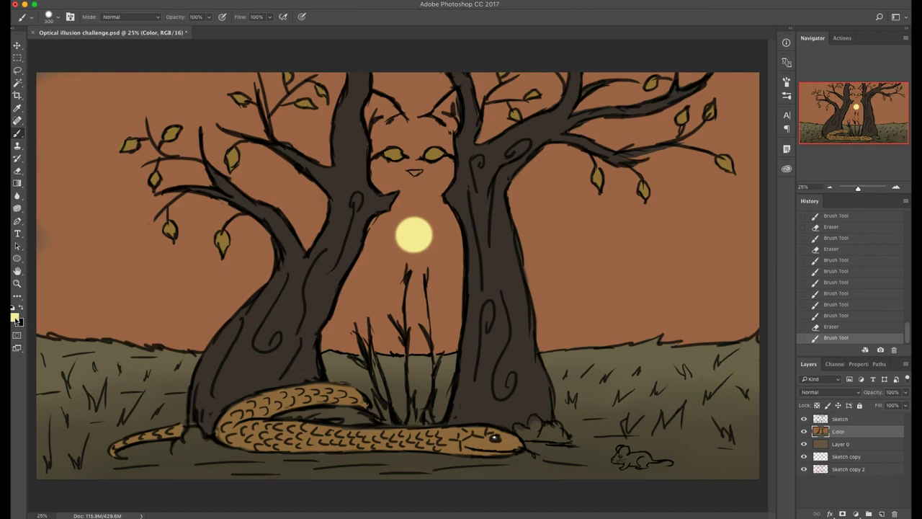
Choose a golden orange and paint crater shading over the moon at 28% brush opacity
{"action": "left_click", "coordinate": [15, 317]}
{"action": "left_click", "coordinate": [58, 302]}
{"action": "left_click_drag", "start_coordinate": [654, 386], "coordinate": [654, 380]}
{"action": "left_click", "coordinate": [602, 292]}
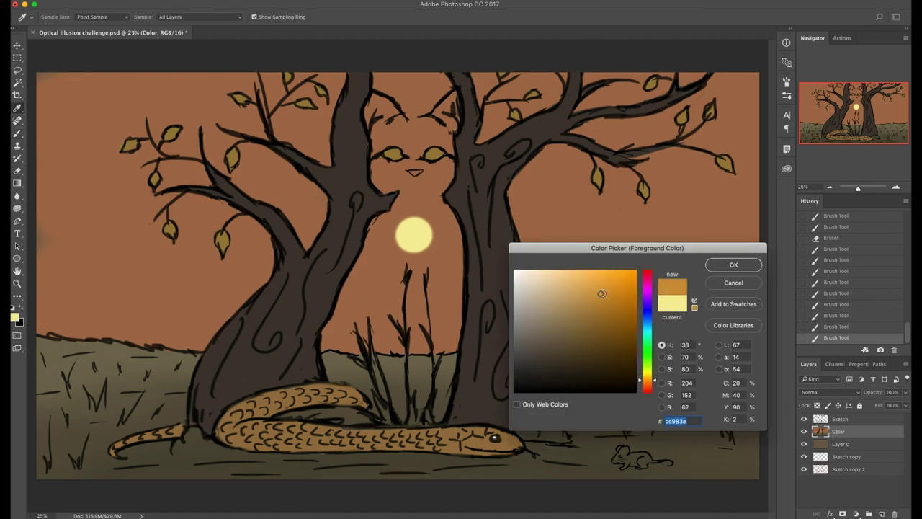
{"action": "left_click", "coordinate": [733, 264]}
{"action": "key", "text": "2"}
{"action": "key", "text": "8"}
{"action": "mouse_move", "coordinate": [416, 240]}
{"action": "left_mouse_down"}
{"action": "mouse_move", "coordinate": [408, 244]}
{"action": "mouse_move", "coordinate": [407, 225]}
{"action": "mouse_move", "coordinate": [421, 237]}
{"action": "mouse_move", "coordinate": [406, 234]}
{"action": "mouse_move", "coordinate": [413, 229]}
{"action": "mouse_move", "coordinate": [412, 245]}
{"action": "mouse_move", "coordinate": [428, 234]}
{"action": "mouse_move", "coordinate": [422, 229]}
{"action": "left_mouse_up"}
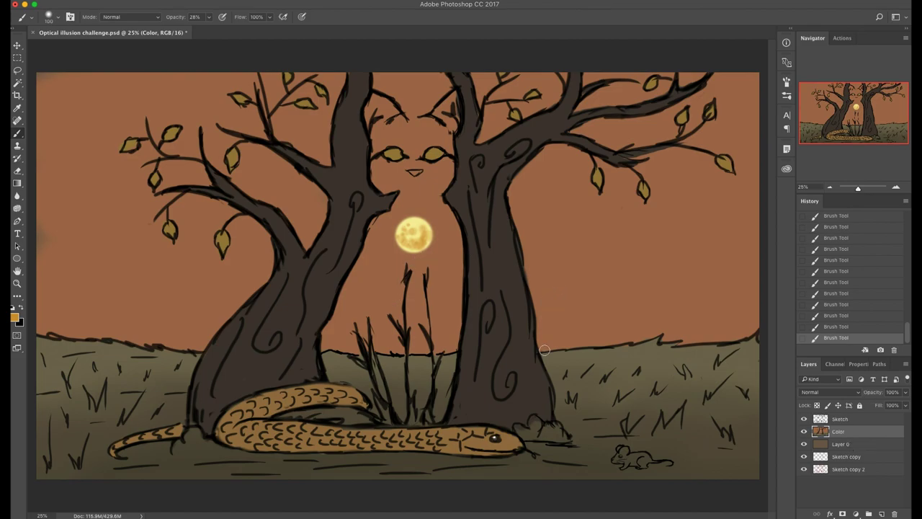
Sample the trunk's dark brown, restore brush opacity to 100%, and fill the plant stems between the trees
{"action": "left_click", "coordinate": [491, 281], "text": "alt"}
{"action": "left_click", "coordinate": [208, 16]}
{"action": "left_click_drag", "start_coordinate": [182, 29], "coordinate": [240, 29]}
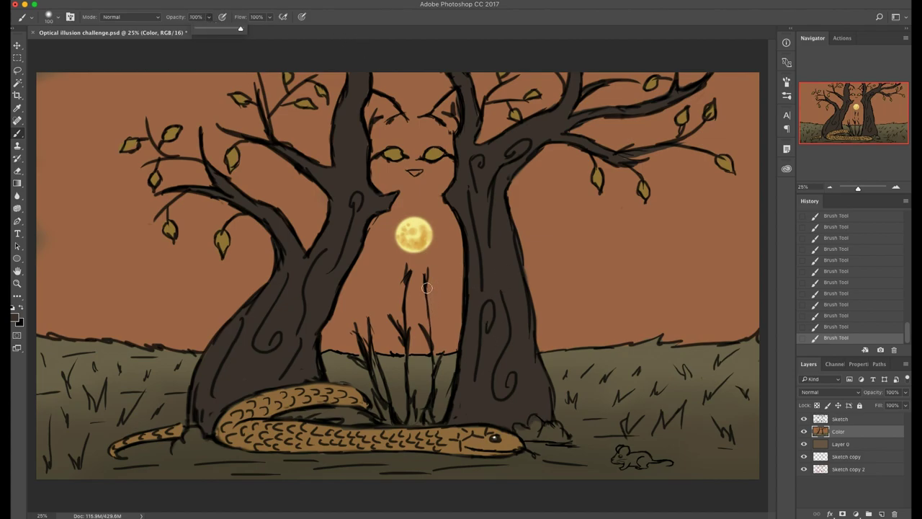
{"action": "left_click_drag", "start_coordinate": [426, 285], "coordinate": [432, 340]}
{"action": "left_click_drag", "start_coordinate": [425, 282], "coordinate": [433, 352]}
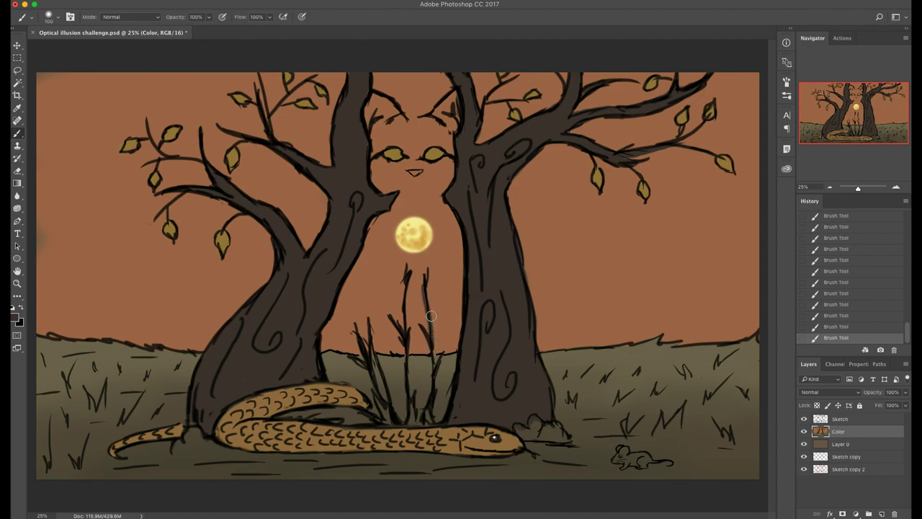
{"action": "mouse_move", "coordinate": [430, 316]}
{"action": "left_mouse_down"}
{"action": "mouse_move", "coordinate": [435, 382]}
{"action": "mouse_move", "coordinate": [425, 421]}
{"action": "mouse_move", "coordinate": [408, 400]}
{"action": "mouse_move", "coordinate": [406, 342]}
{"action": "mouse_move", "coordinate": [410, 387]}
{"action": "left_mouse_up"}
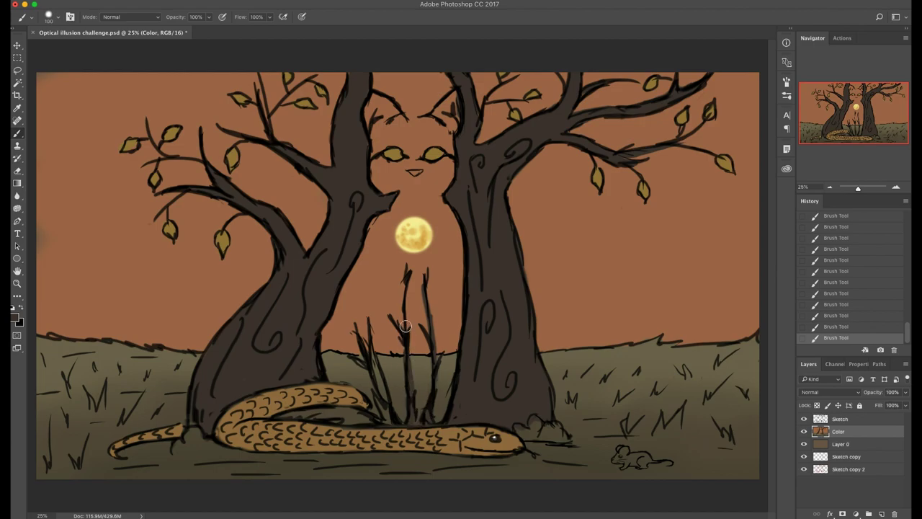
{"action": "mouse_move", "coordinate": [405, 327]}
{"action": "left_mouse_down"}
{"action": "mouse_move", "coordinate": [379, 385]}
{"action": "mouse_move", "coordinate": [369, 357]}
{"action": "mouse_move", "coordinate": [390, 416]}
{"action": "mouse_move", "coordinate": [382, 389]}
{"action": "mouse_move", "coordinate": [384, 414]}
{"action": "left_mouse_up"}
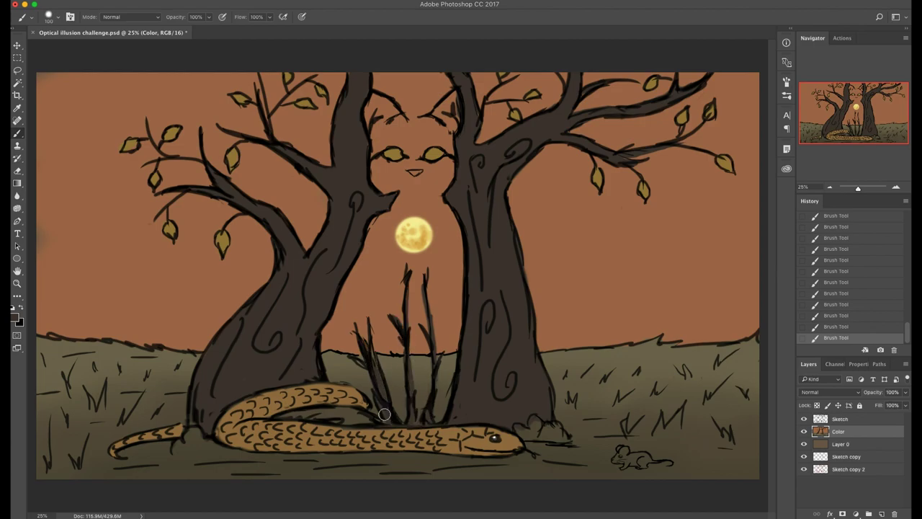
{"action": "left_click_drag", "start_coordinate": [363, 362], "coordinate": [356, 361]}
Mix a muted blue-gray and fill the rocks at the base of both trees
{"action": "left_click", "coordinate": [16, 316]}
{"action": "left_click", "coordinate": [647, 363]}
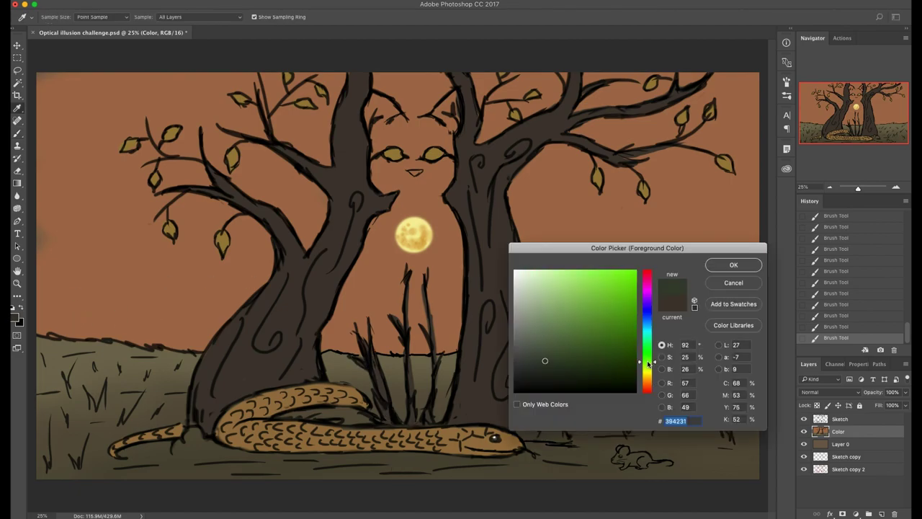
{"action": "mouse_move", "coordinate": [563, 346]}
{"action": "left_mouse_down"}
{"action": "mouse_move", "coordinate": [559, 334]}
{"action": "mouse_move", "coordinate": [545, 336]}
{"action": "left_mouse_up"}
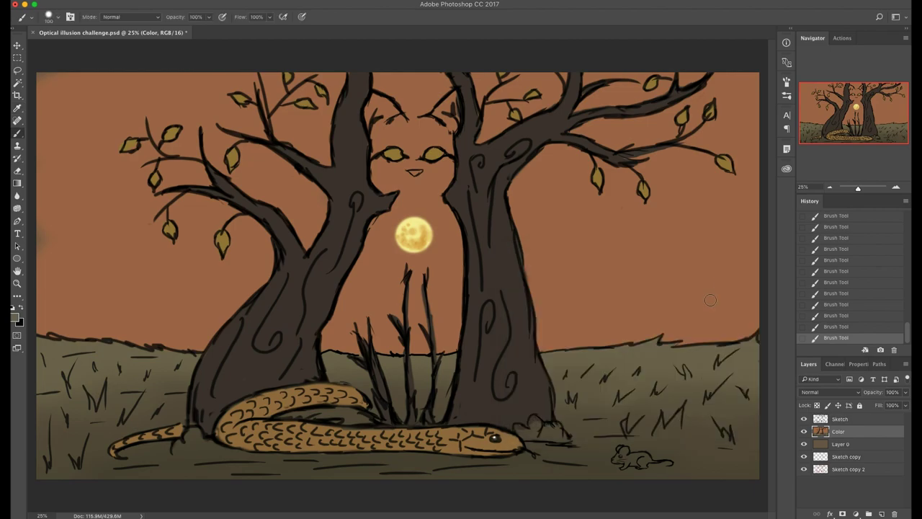
{"action": "mouse_move", "coordinate": [536, 439]}
{"action": "left_mouse_down"}
{"action": "mouse_move", "coordinate": [520, 433]}
{"action": "mouse_move", "coordinate": [563, 431]}
{"action": "left_mouse_up"}
{"action": "left_click", "coordinate": [15, 316]}
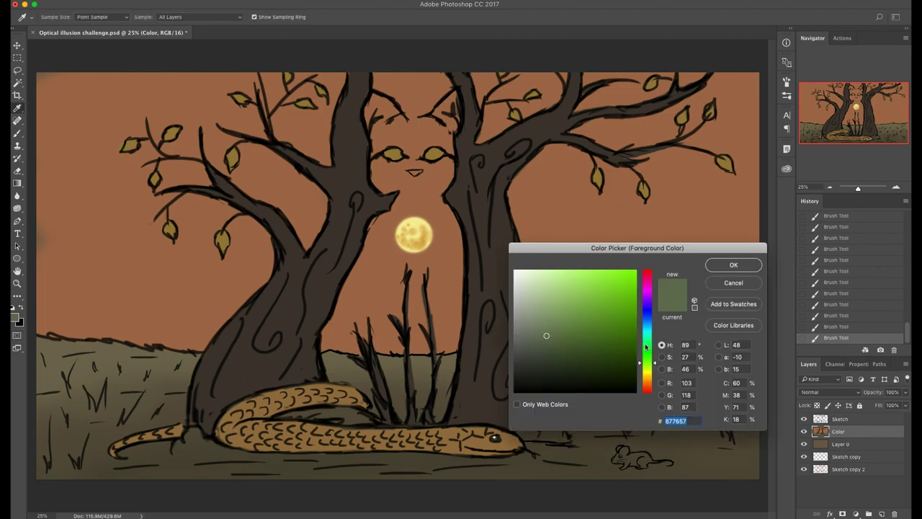
{"action": "left_click_drag", "start_coordinate": [545, 337], "coordinate": [531, 343]}
{"action": "left_click", "coordinate": [733, 264]}
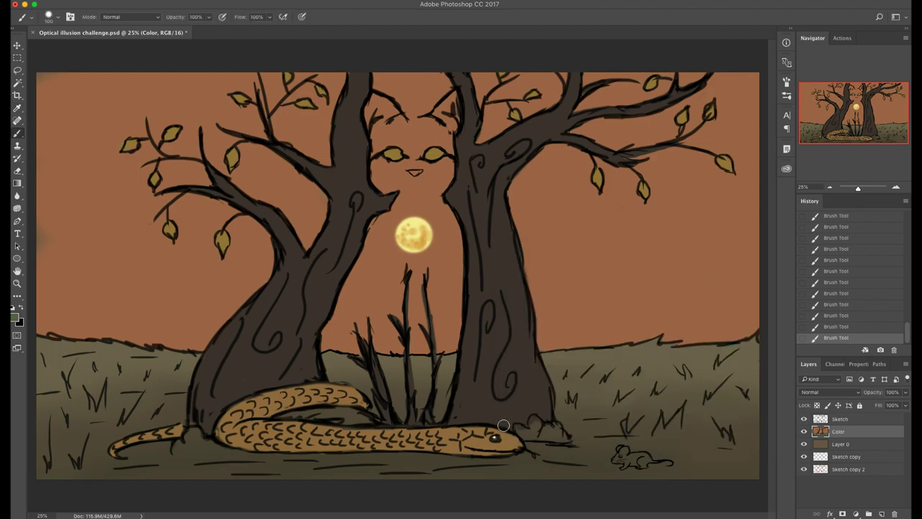
{"action": "mouse_move", "coordinate": [524, 433]}
{"action": "left_mouse_down"}
{"action": "mouse_move", "coordinate": [530, 422]}
{"action": "mouse_move", "coordinate": [565, 436]}
{"action": "mouse_move", "coordinate": [529, 436]}
{"action": "mouse_move", "coordinate": [562, 434]}
{"action": "left_mouse_up"}
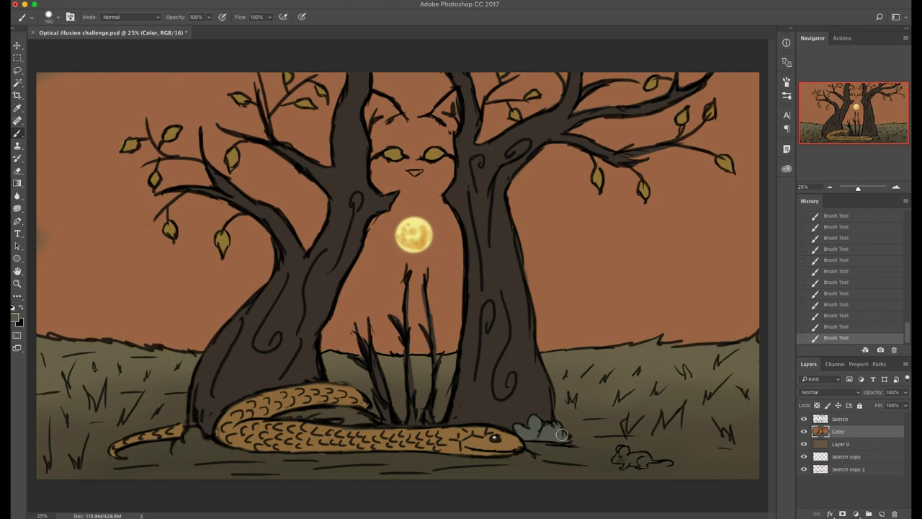
{"action": "mouse_move", "coordinate": [207, 425]}
{"action": "left_mouse_down"}
{"action": "mouse_move", "coordinate": [188, 432]}
{"action": "mouse_move", "coordinate": [212, 447]}
{"action": "left_mouse_up"}
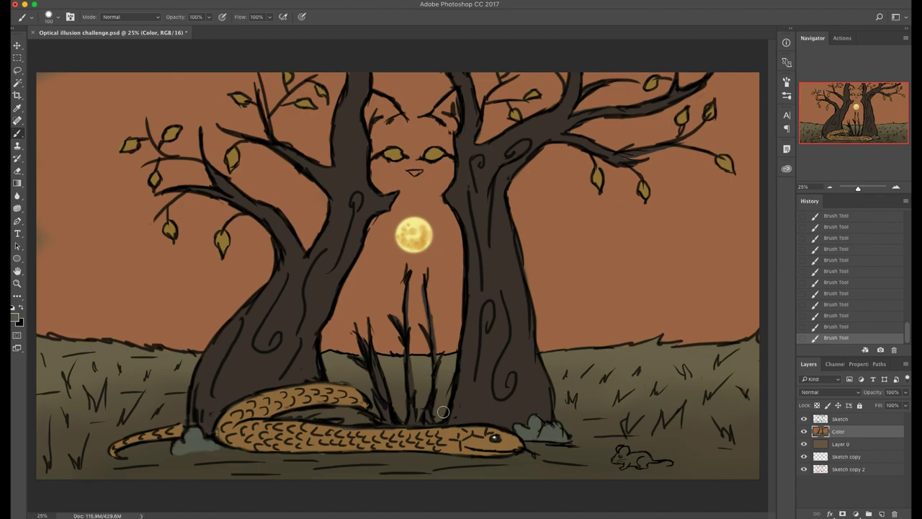
Paint blue-gray rock patches beside the right tree, near both edges of the field, and behind the central stems
{"action": "left_click_drag", "start_coordinate": [559, 408], "coordinate": [579, 412]}
{"action": "mouse_move", "coordinate": [737, 414]}
{"action": "left_mouse_down"}
{"action": "mouse_move", "coordinate": [734, 406]}
{"action": "mouse_move", "coordinate": [746, 415]}
{"action": "left_mouse_up"}
{"action": "mouse_move", "coordinate": [49, 420]}
{"action": "left_mouse_down"}
{"action": "mouse_move", "coordinate": [63, 472]}
{"action": "mouse_move", "coordinate": [45, 479]}
{"action": "left_mouse_up"}
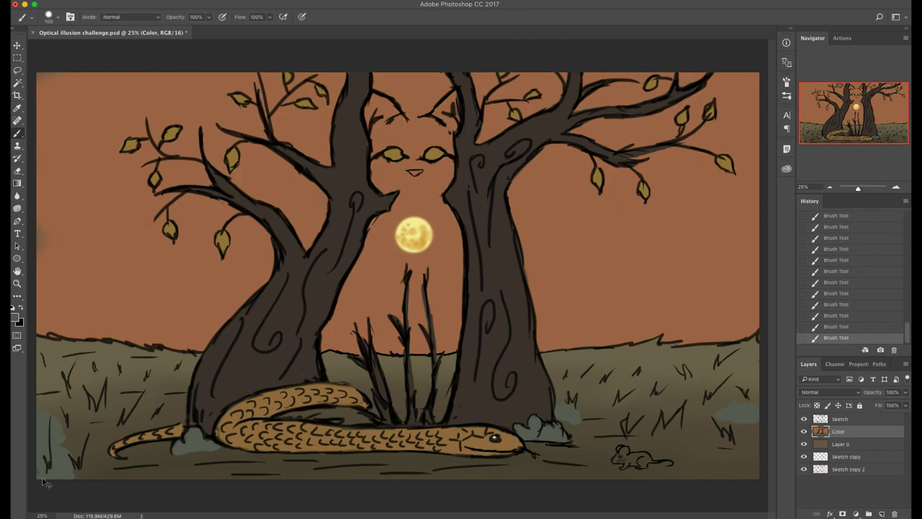
{"action": "key", "text": "ctrl+z"}
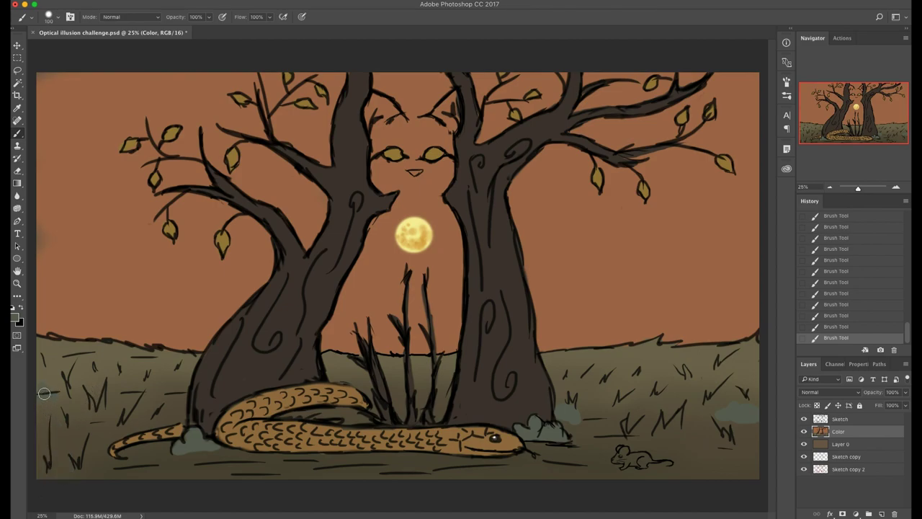
{"action": "left_click_drag", "start_coordinate": [44, 393], "coordinate": [67, 398]}
{"action": "left_click_drag", "start_coordinate": [401, 400], "coordinate": [399, 409]}
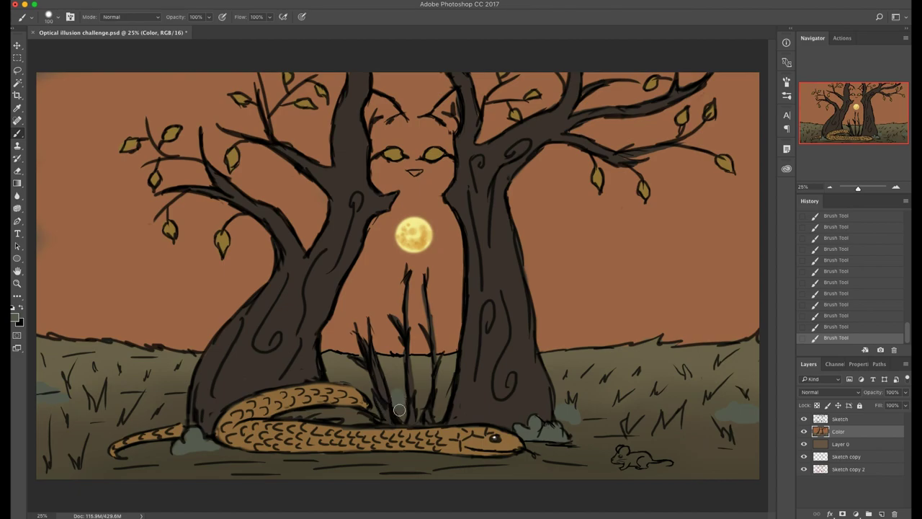